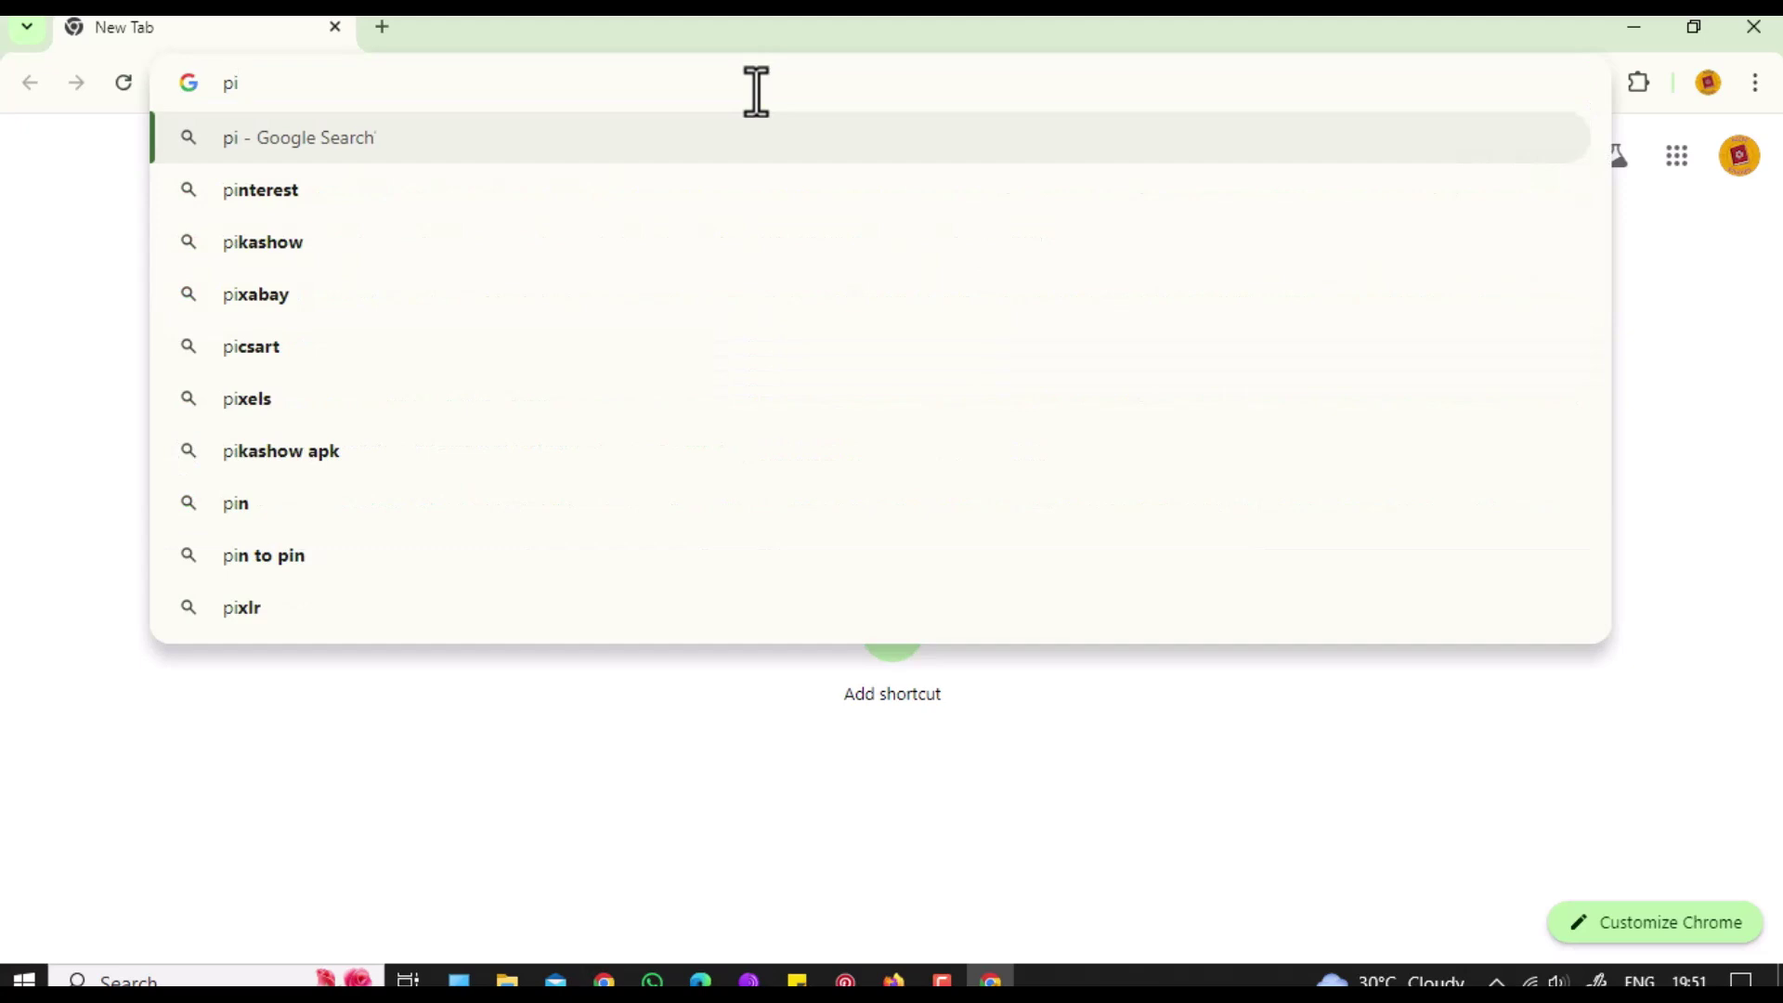
# Load piktochart.com from Chrome's address bar.
pyautogui.write('ktochar')
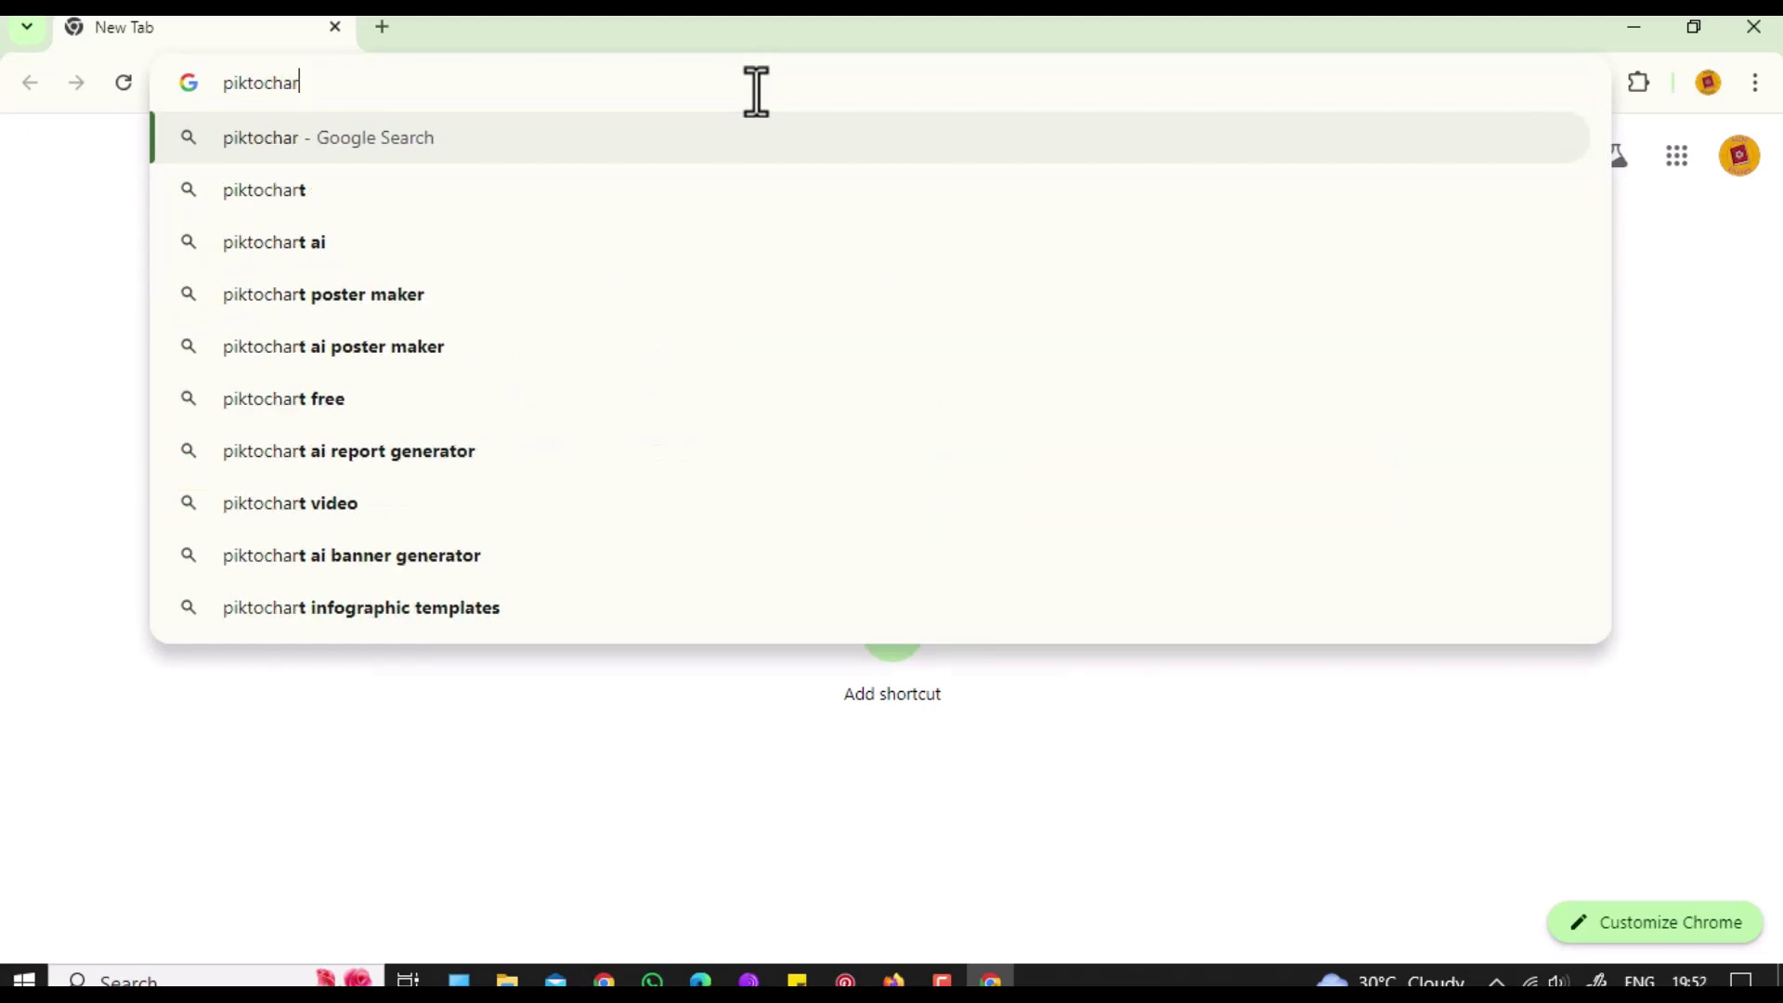
pyautogui.write('t.co')
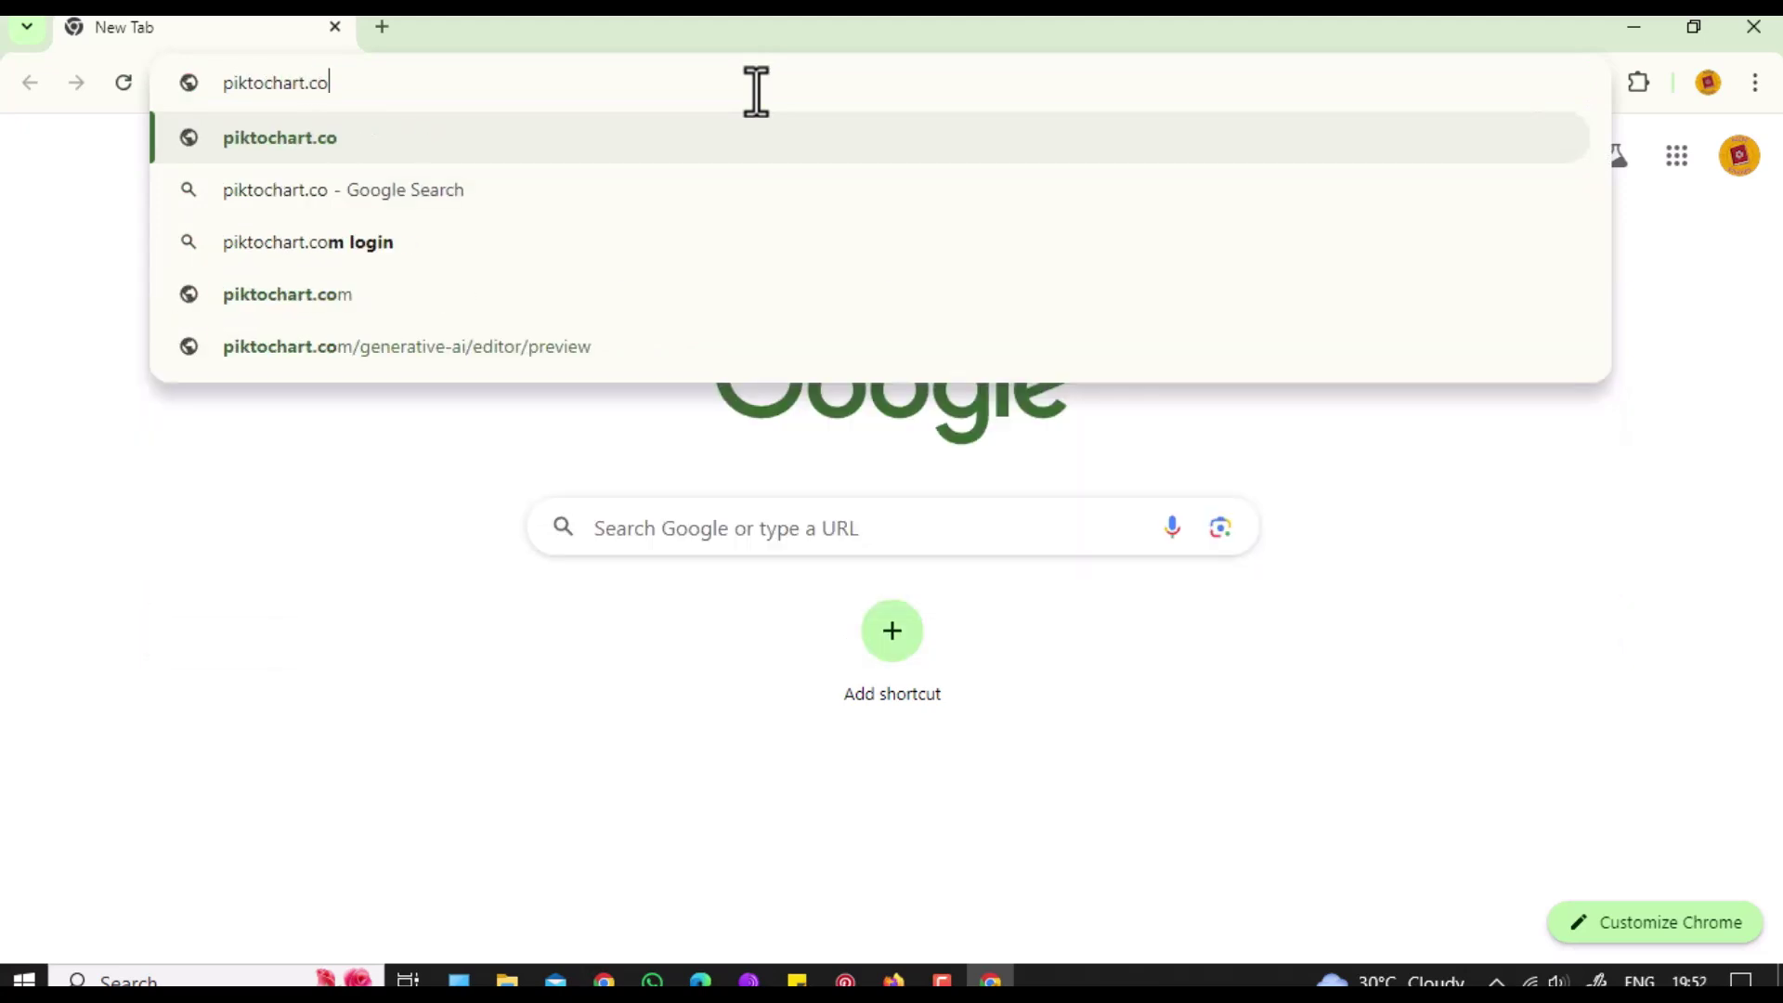
pyautogui.write('m')
pyautogui.press('Return')
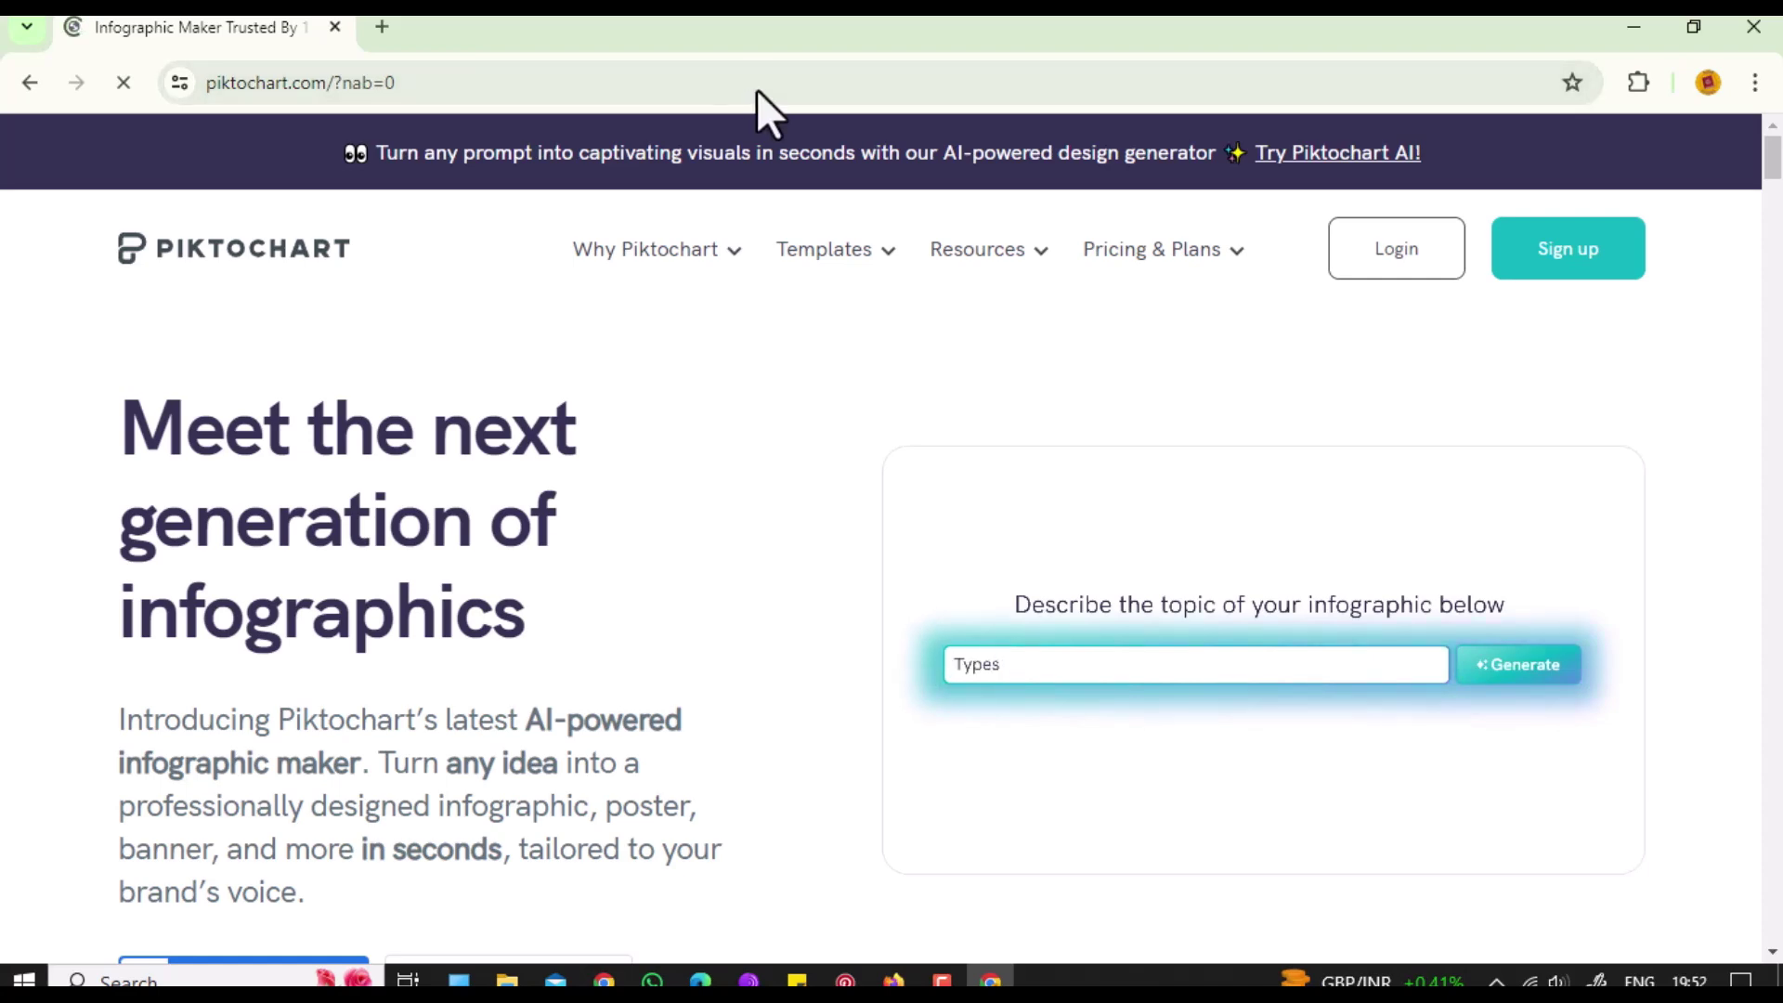
# Accept cookies and create a Piktochart account using Continue with Google.
pyautogui.click(1572, 258)
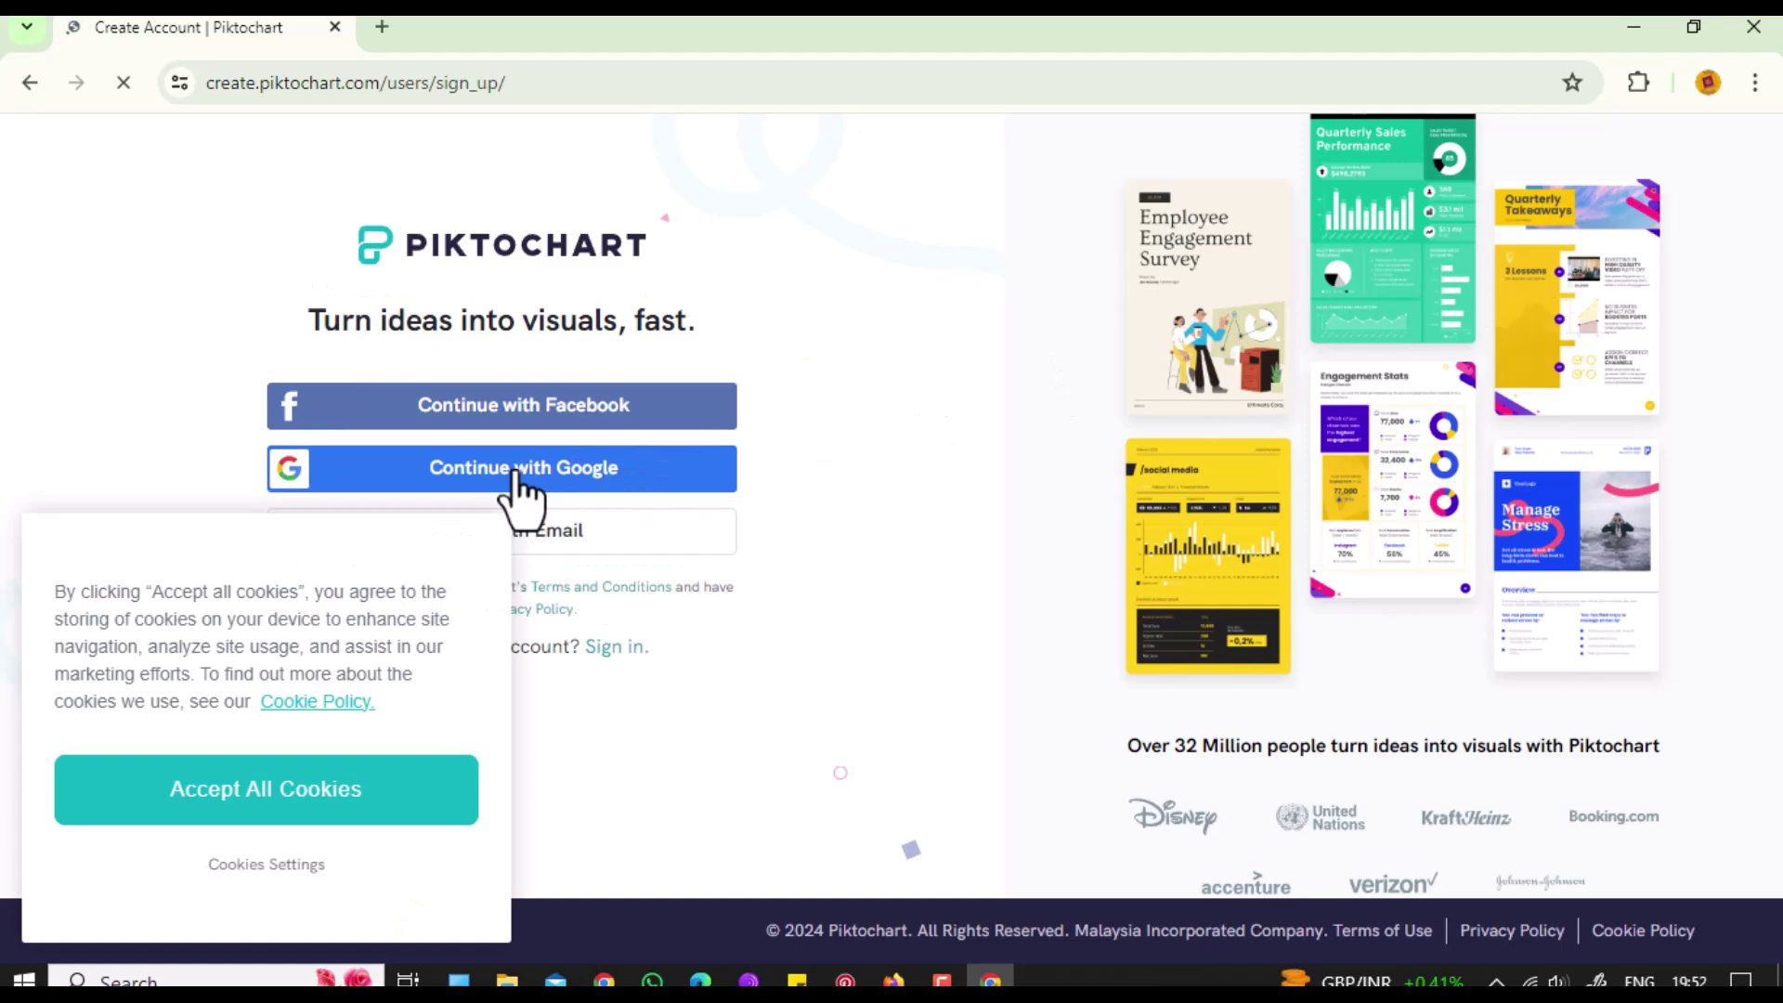
pyautogui.click(239, 806)
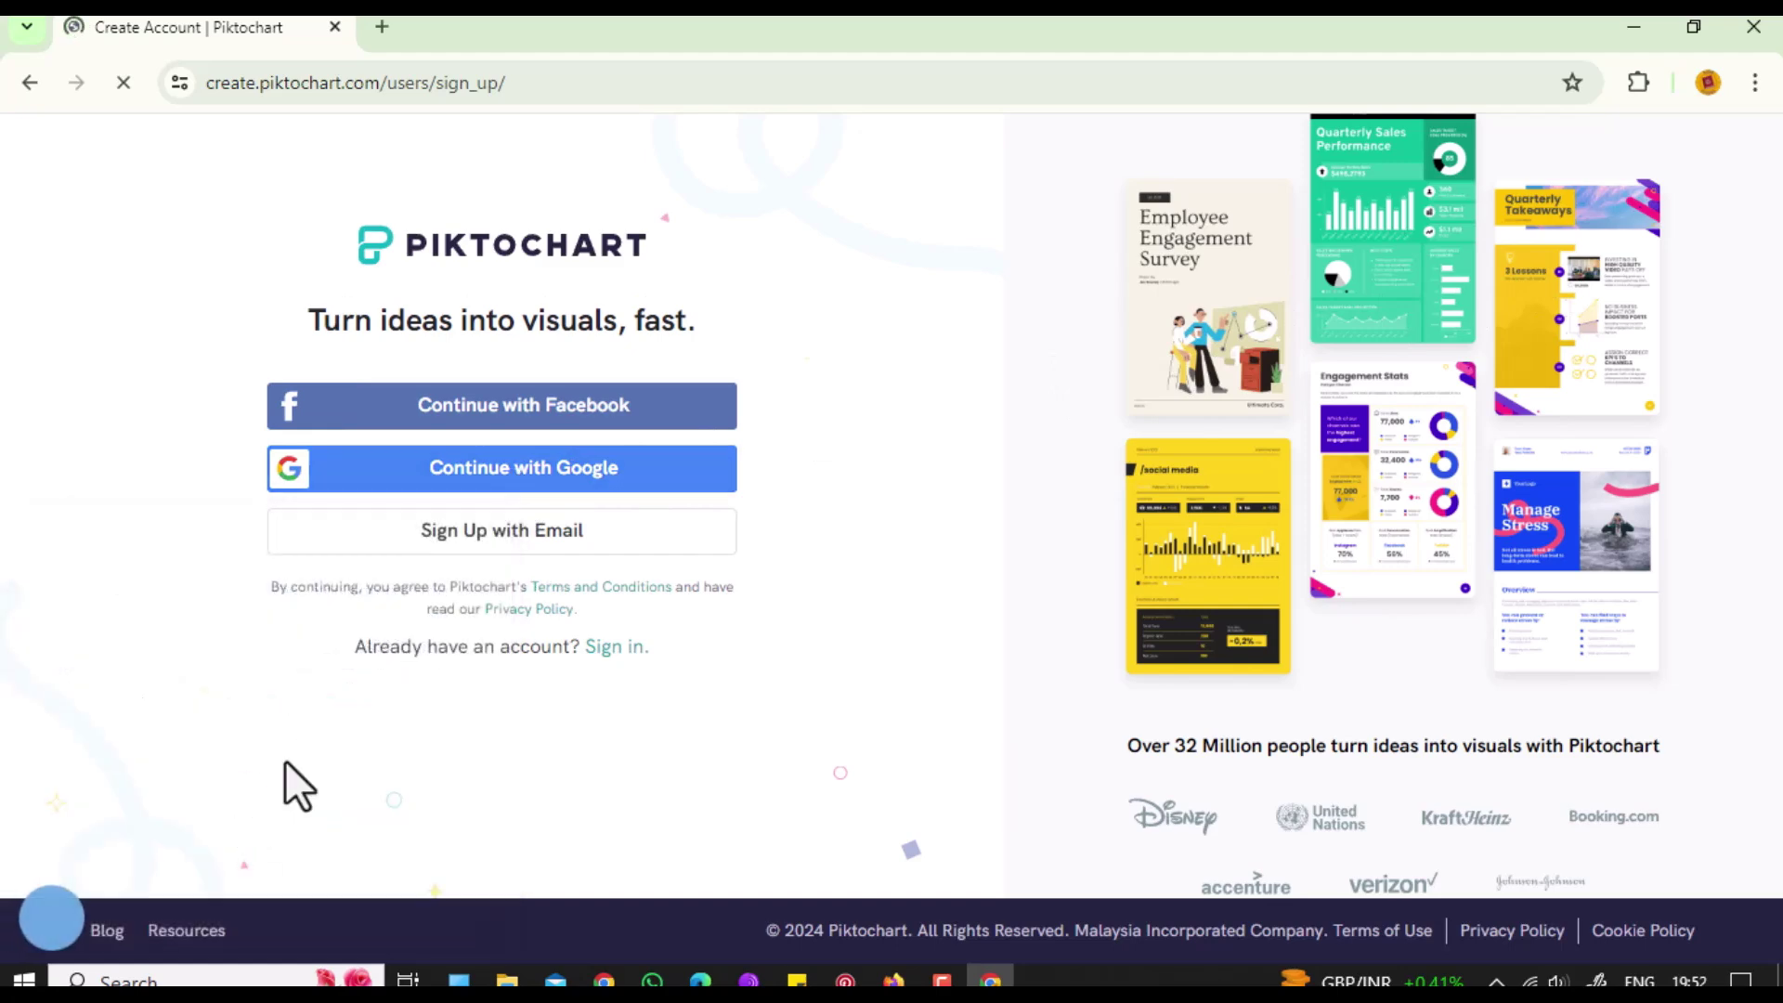
pyautogui.click(567, 471)
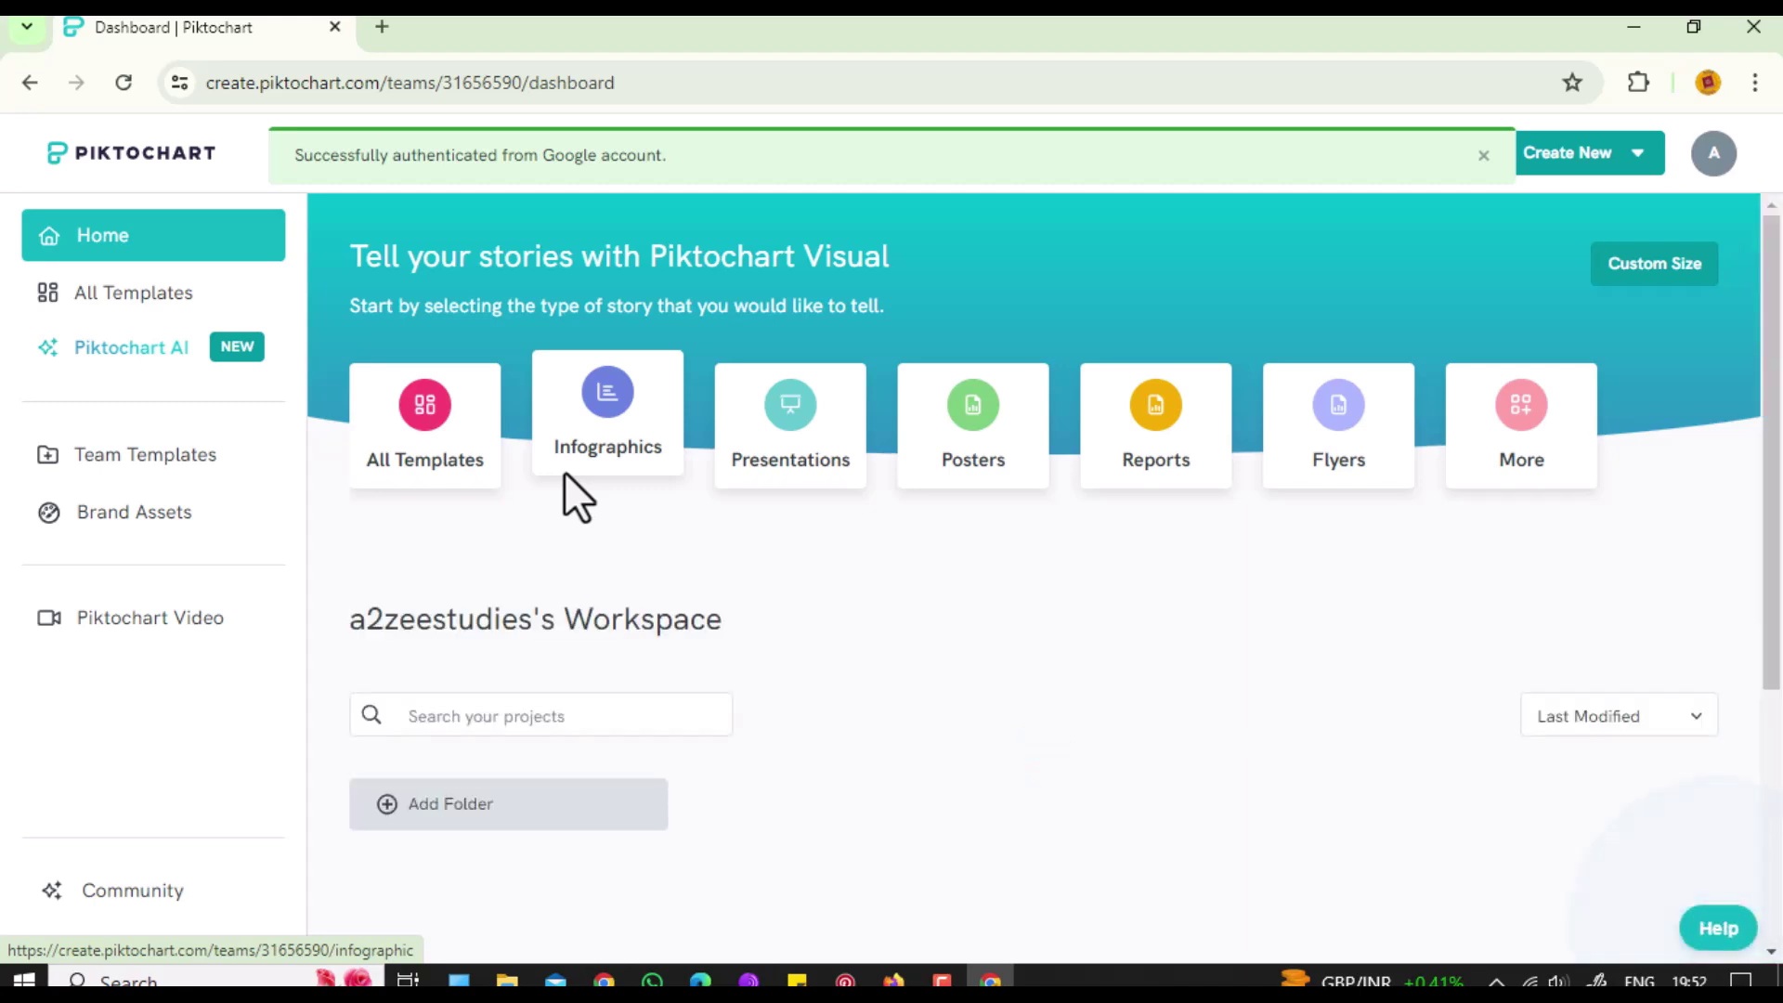
# Go from the Infographics templates page to Generate AI Infographic.
pyautogui.click(565, 470)
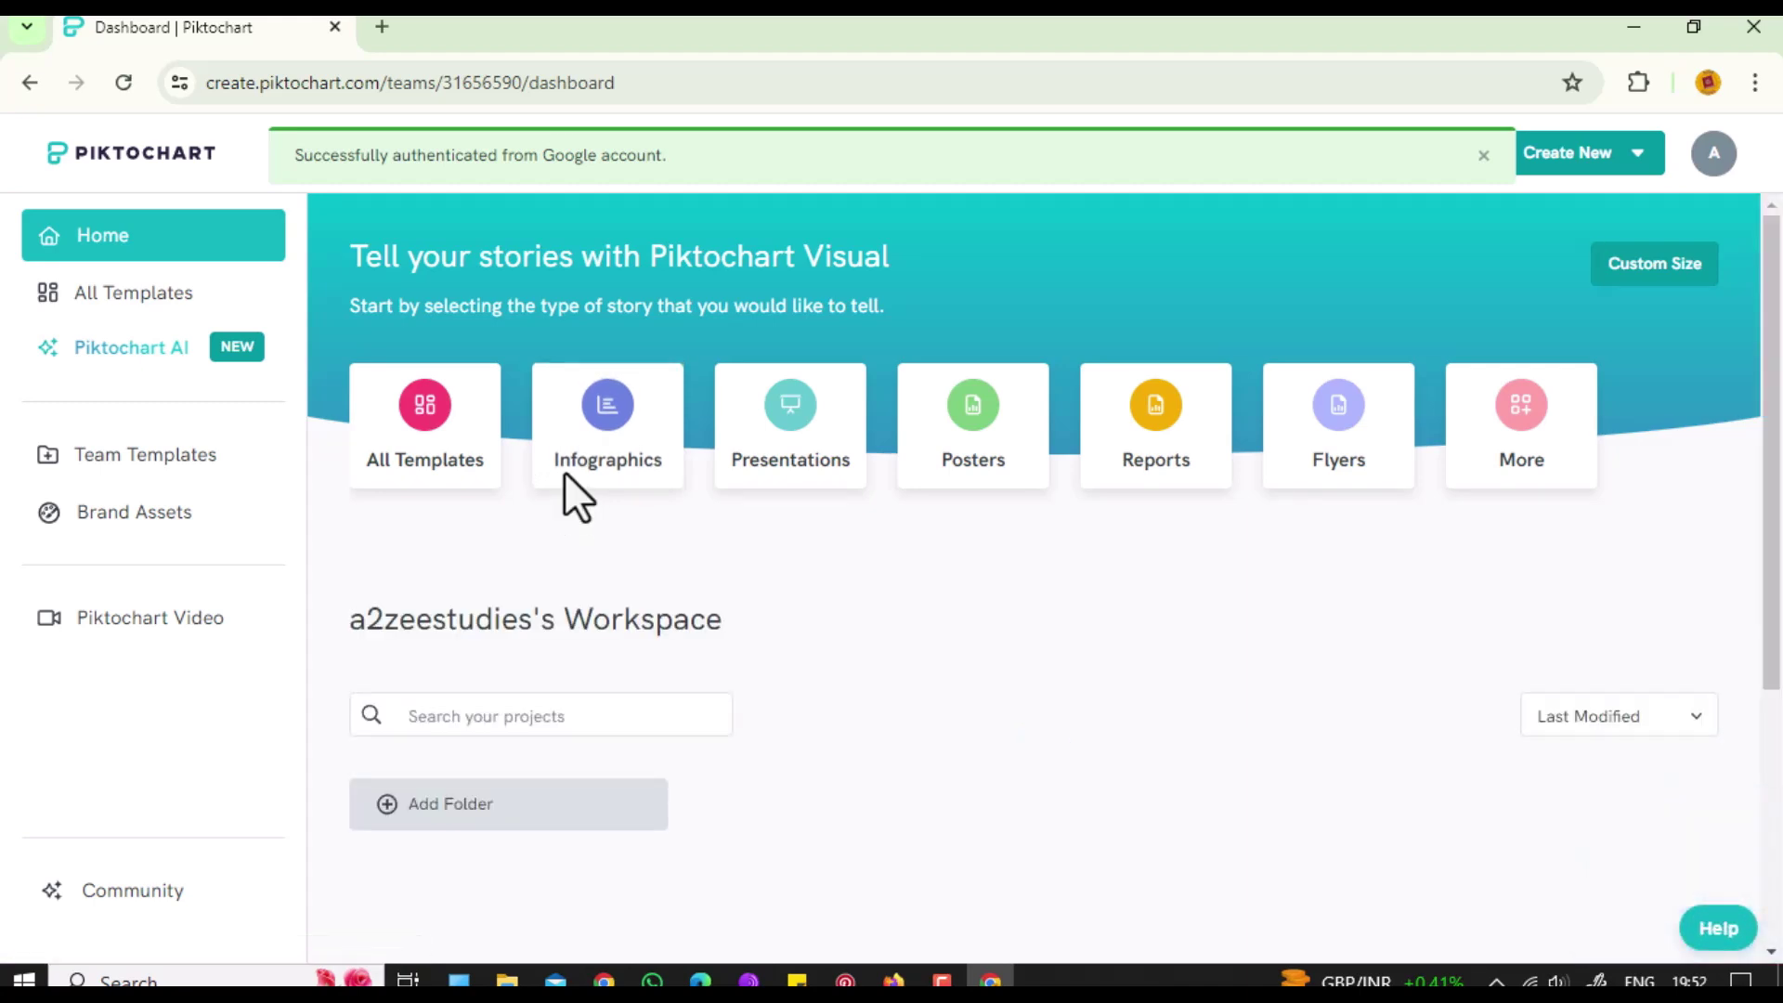
pyautogui.click(611, 415)
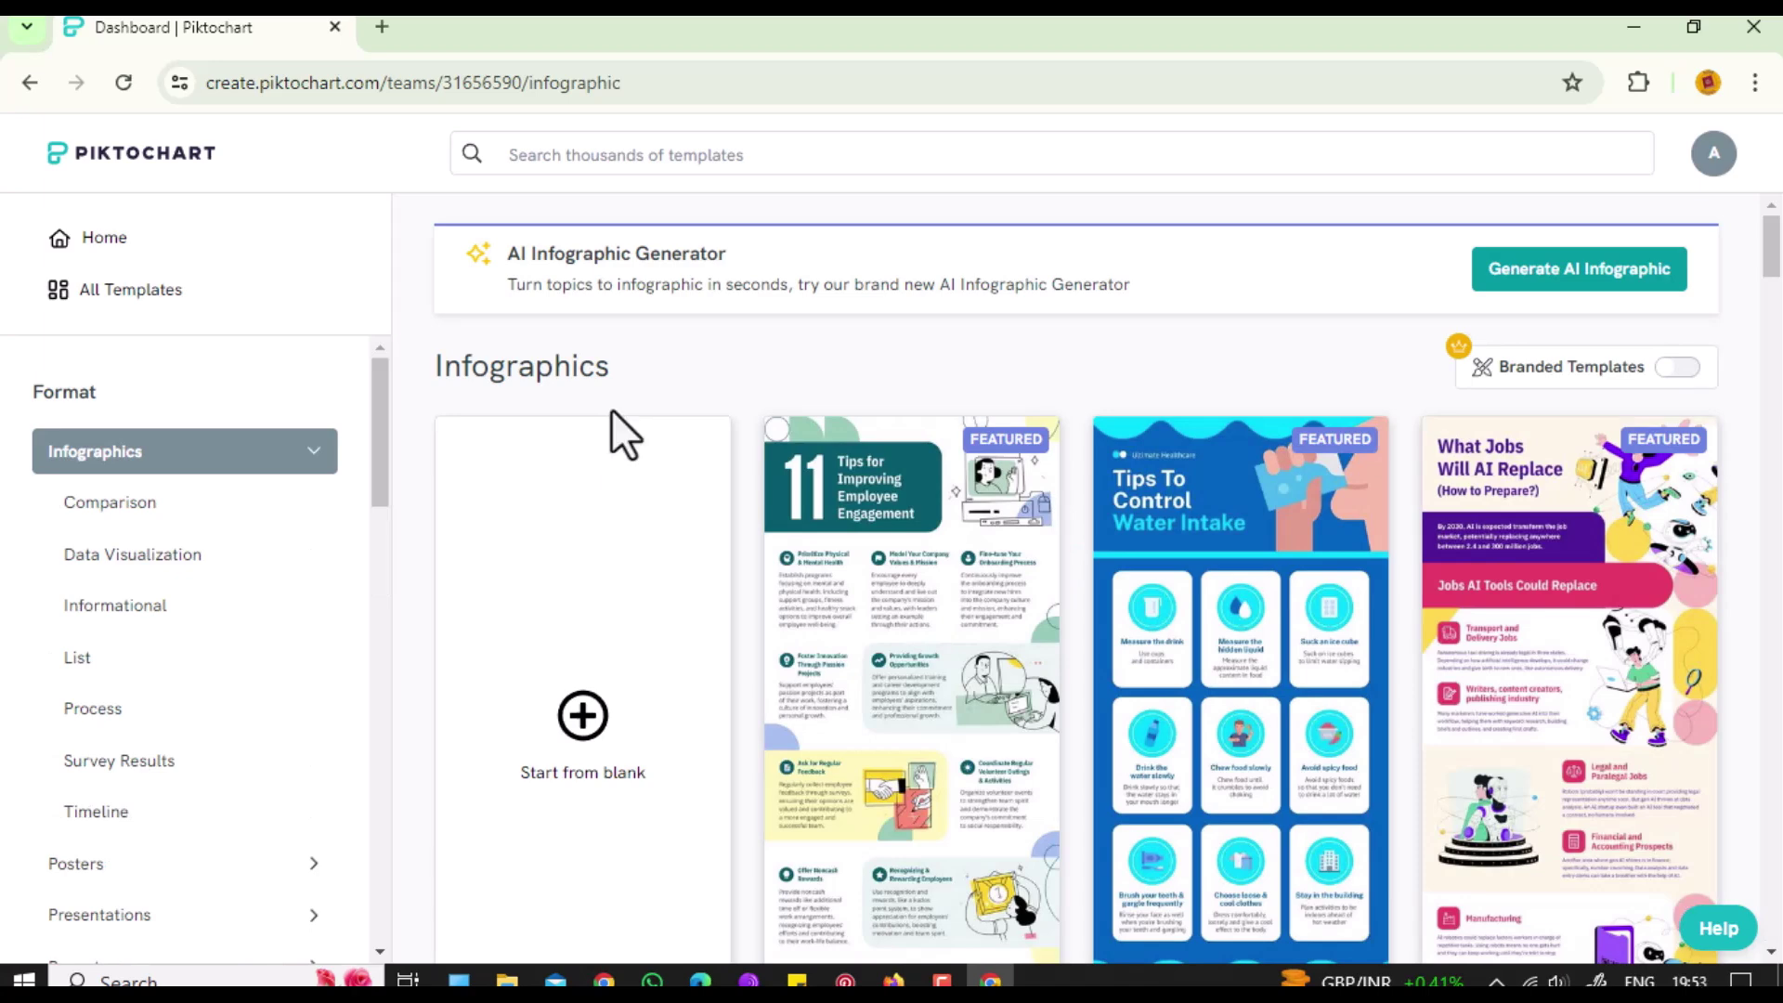
pyautogui.click(1579, 277)
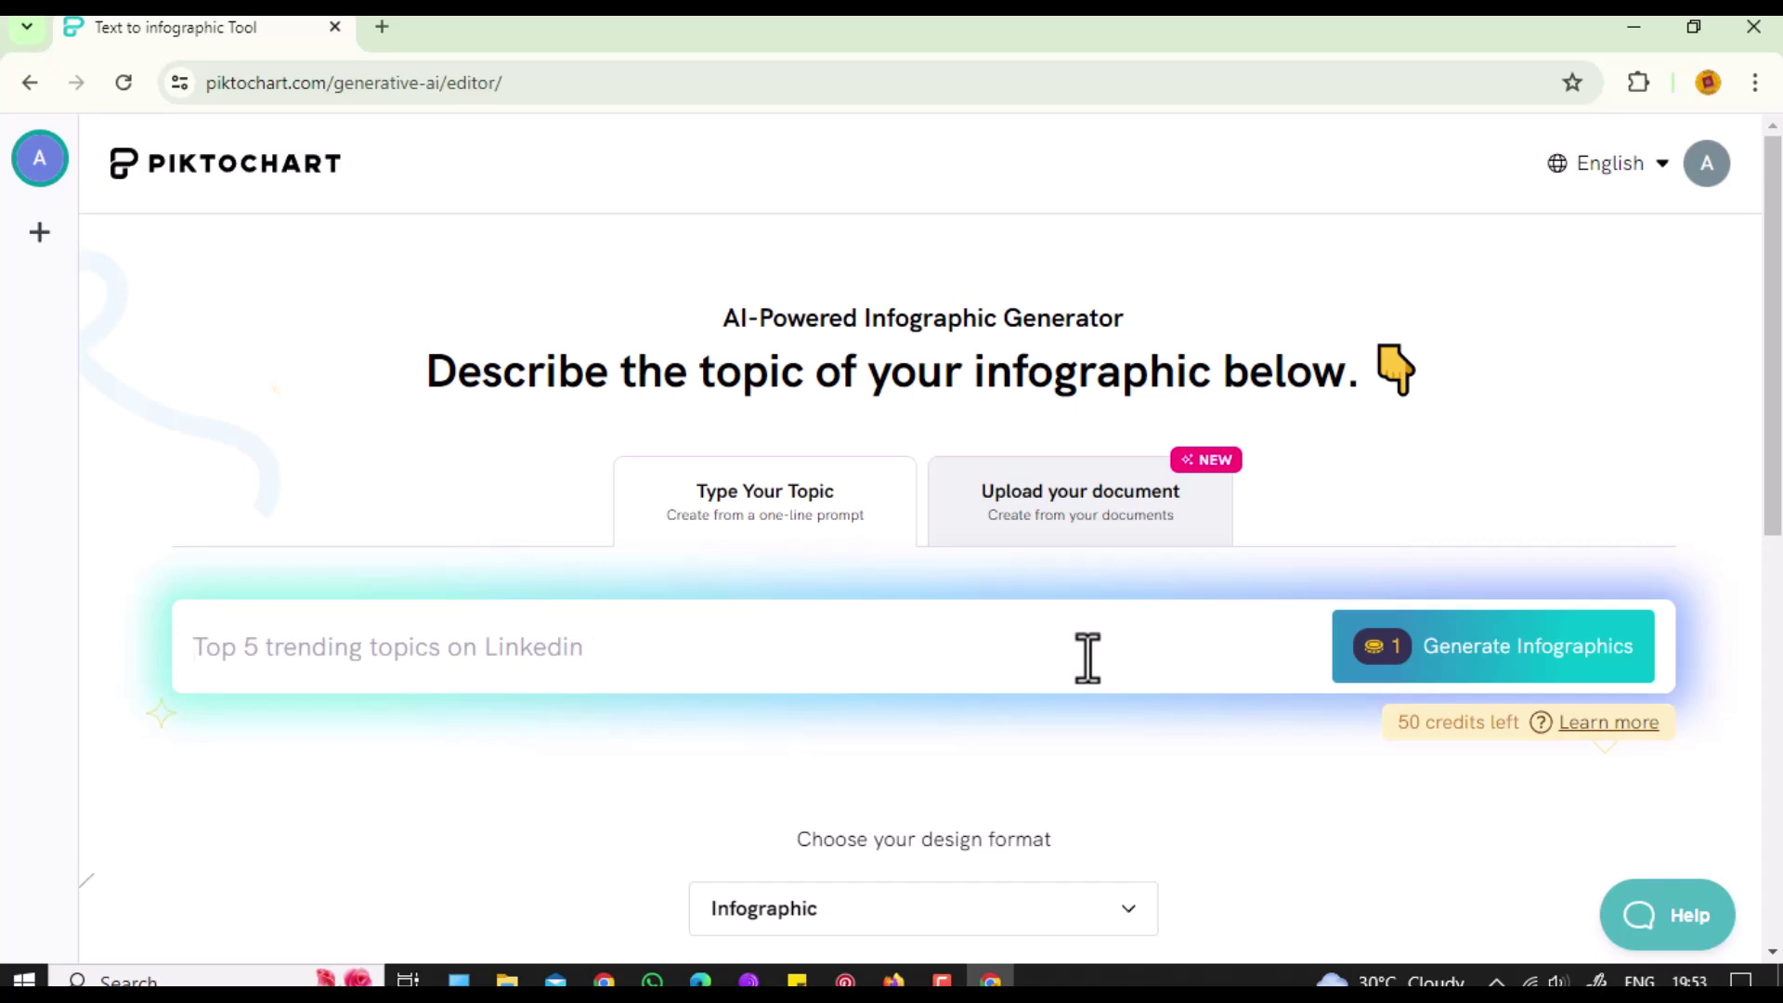
# Generate infographics from a prompt on vitamin A, B, C and D benefits and food sources.
pyautogui.click(786, 661)
pyautogui.write('Create an i')
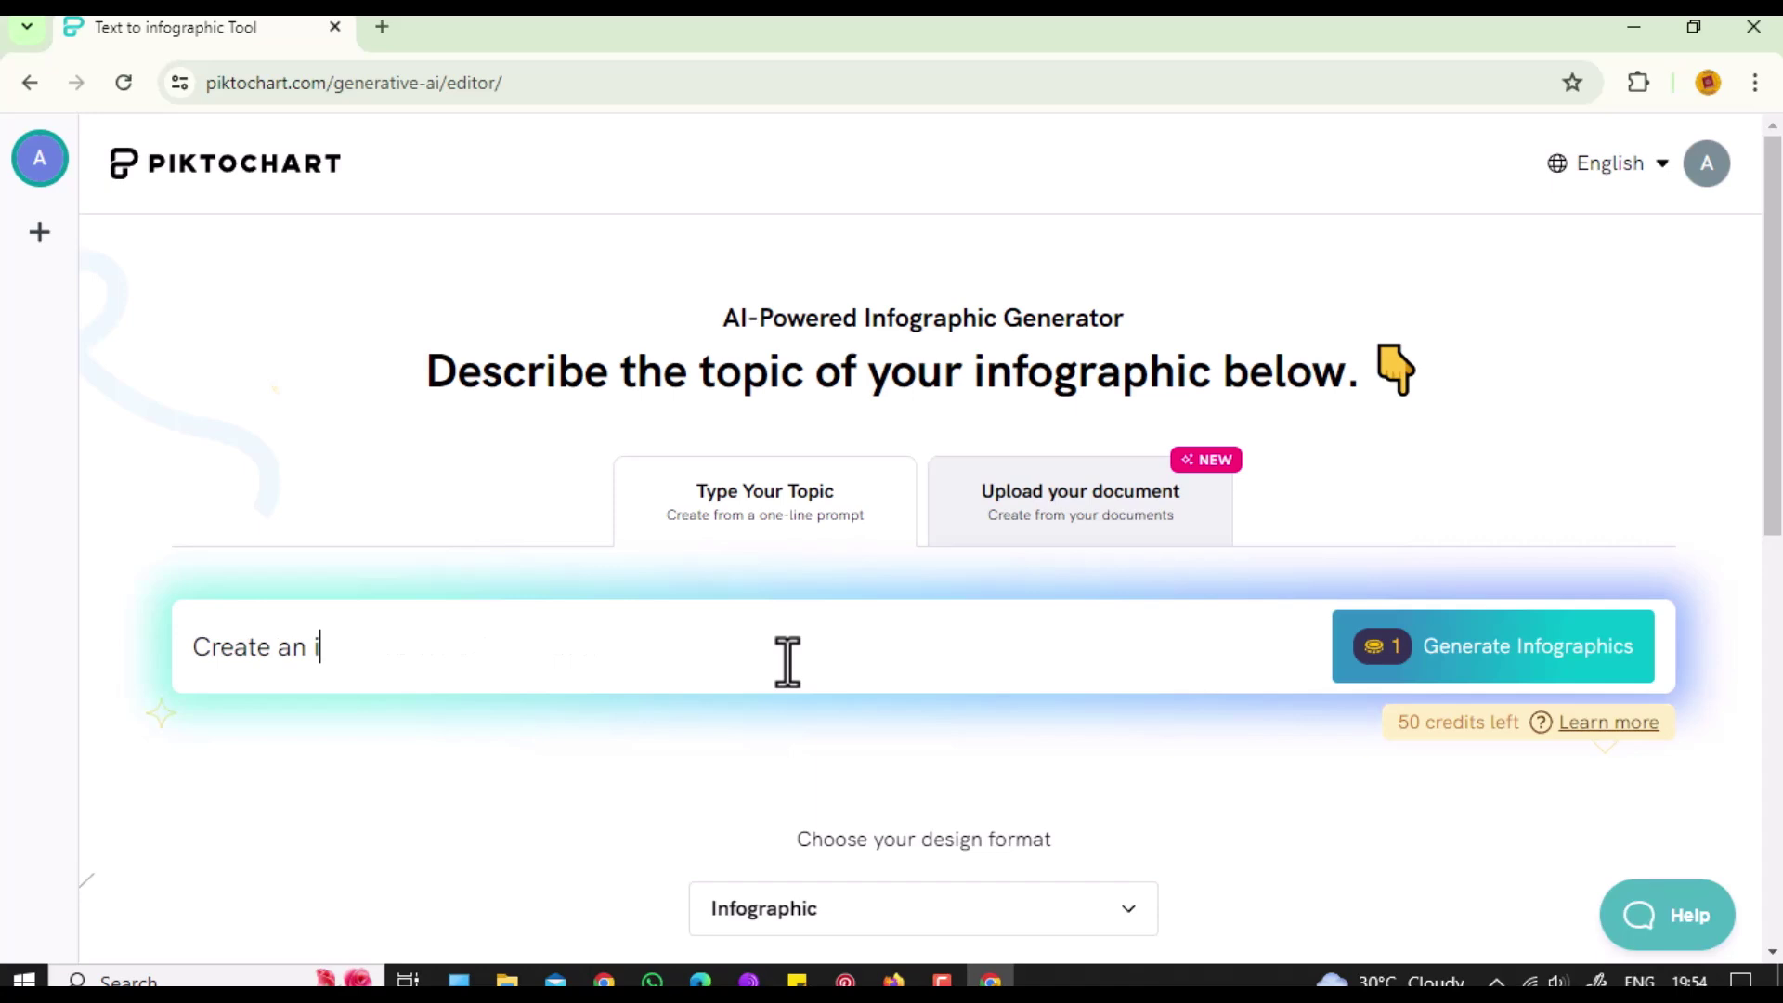
pyautogui.write('nfographic')
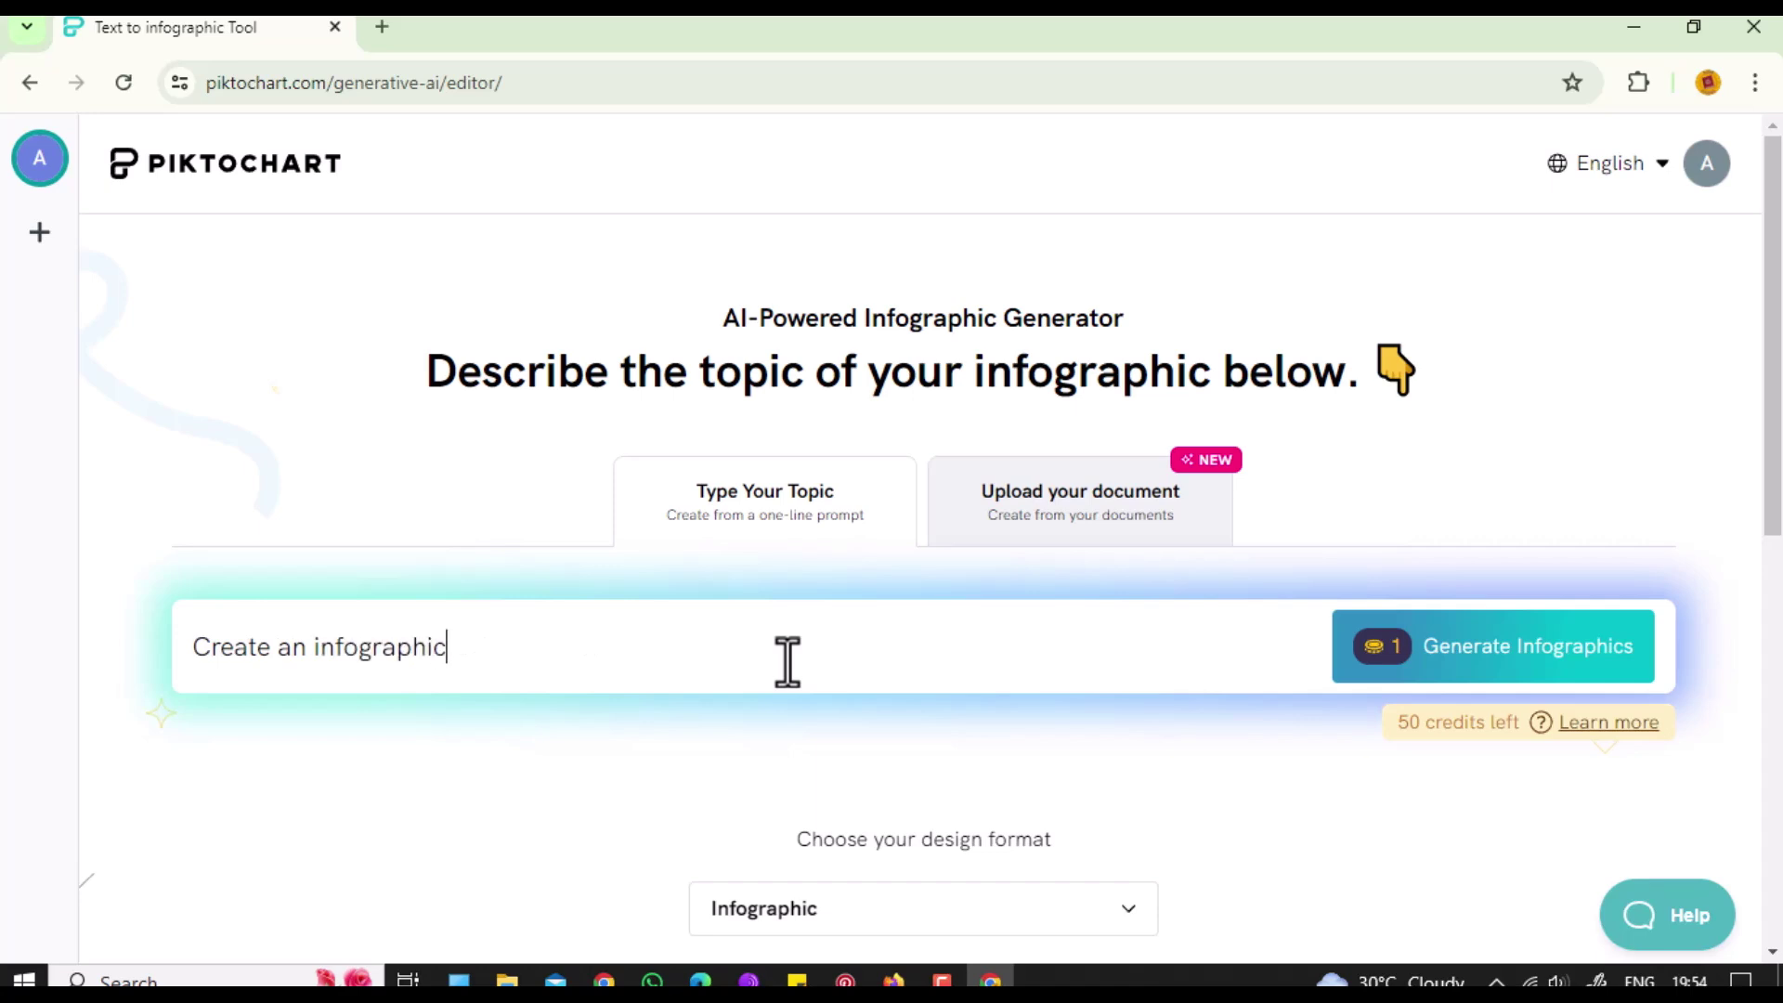
pyautogui.write('s which depi')
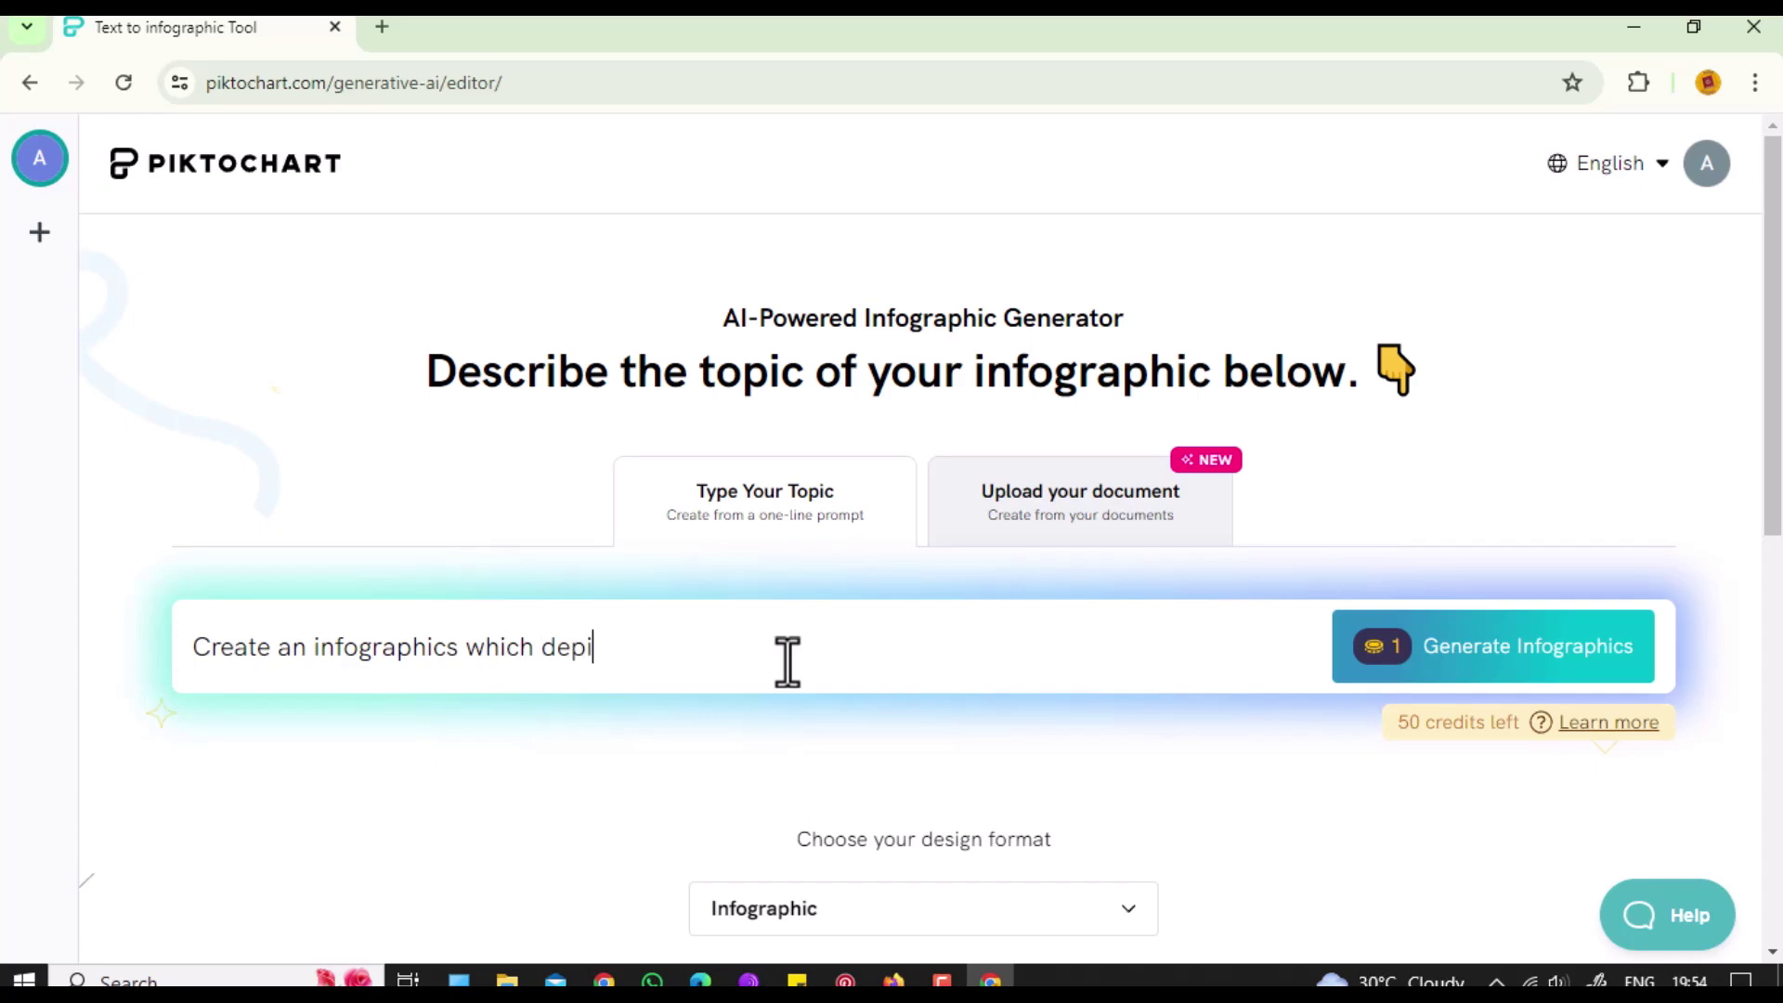
pyautogui.write('cts the bene')
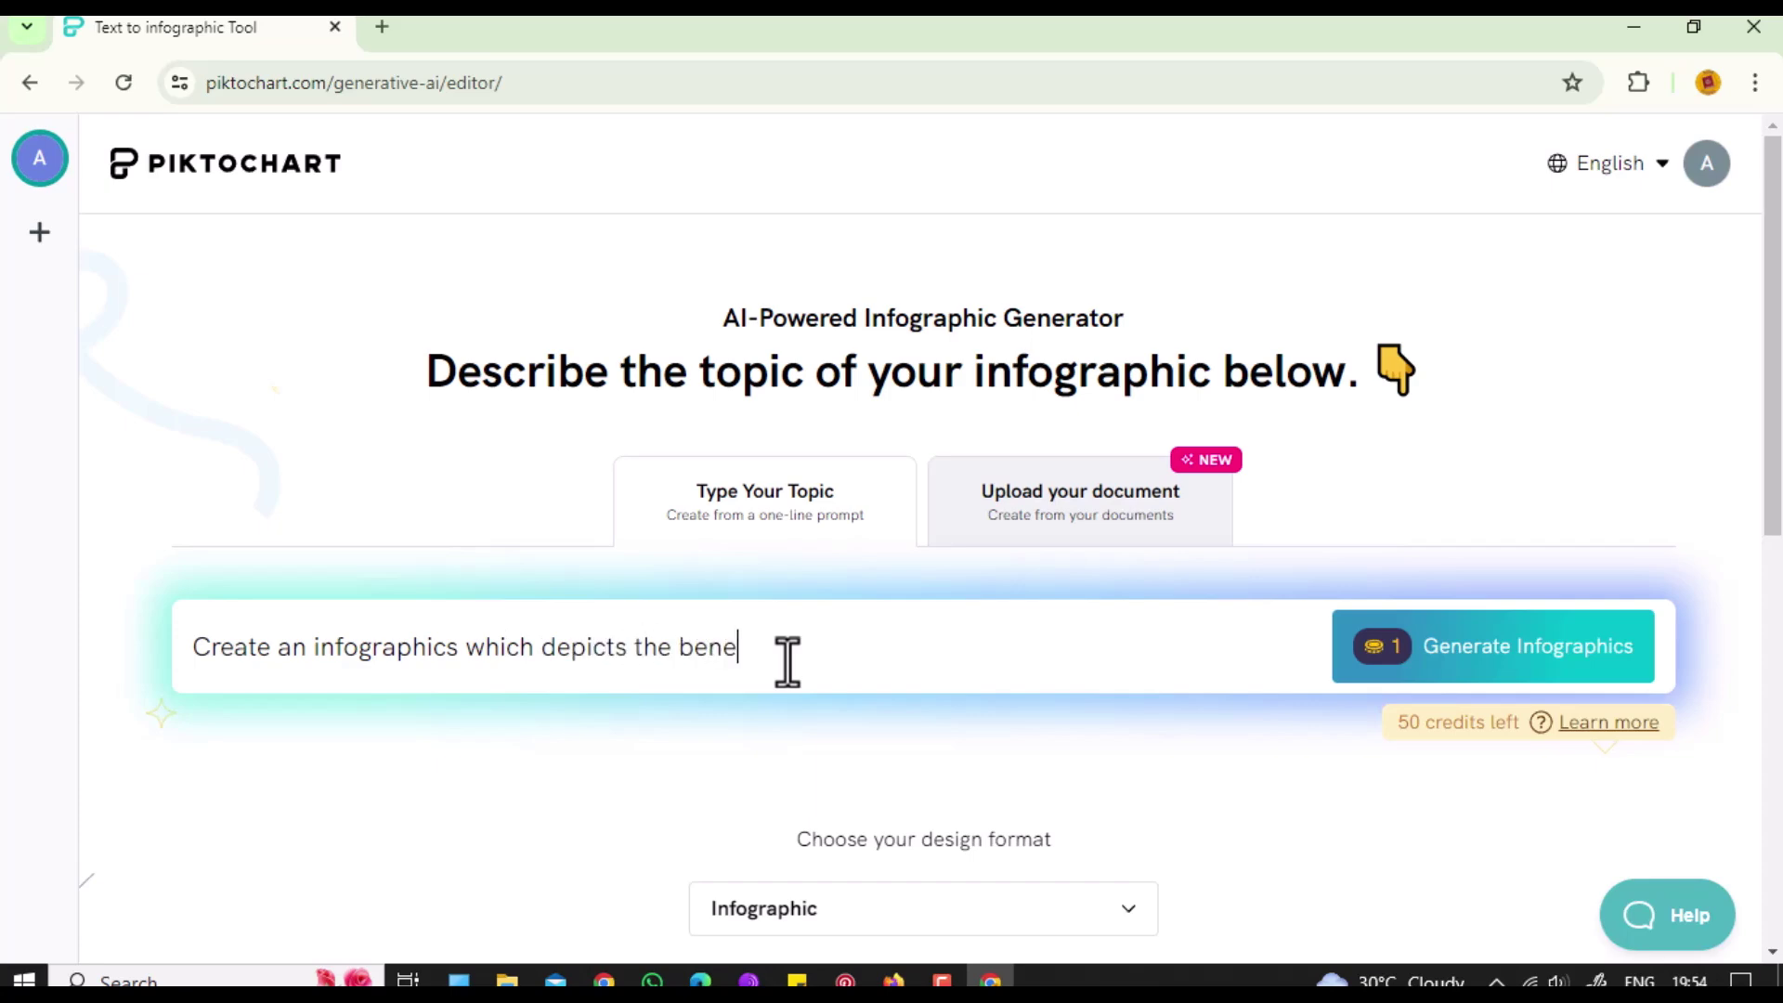
pyautogui.write('fits of vitamins A, B')
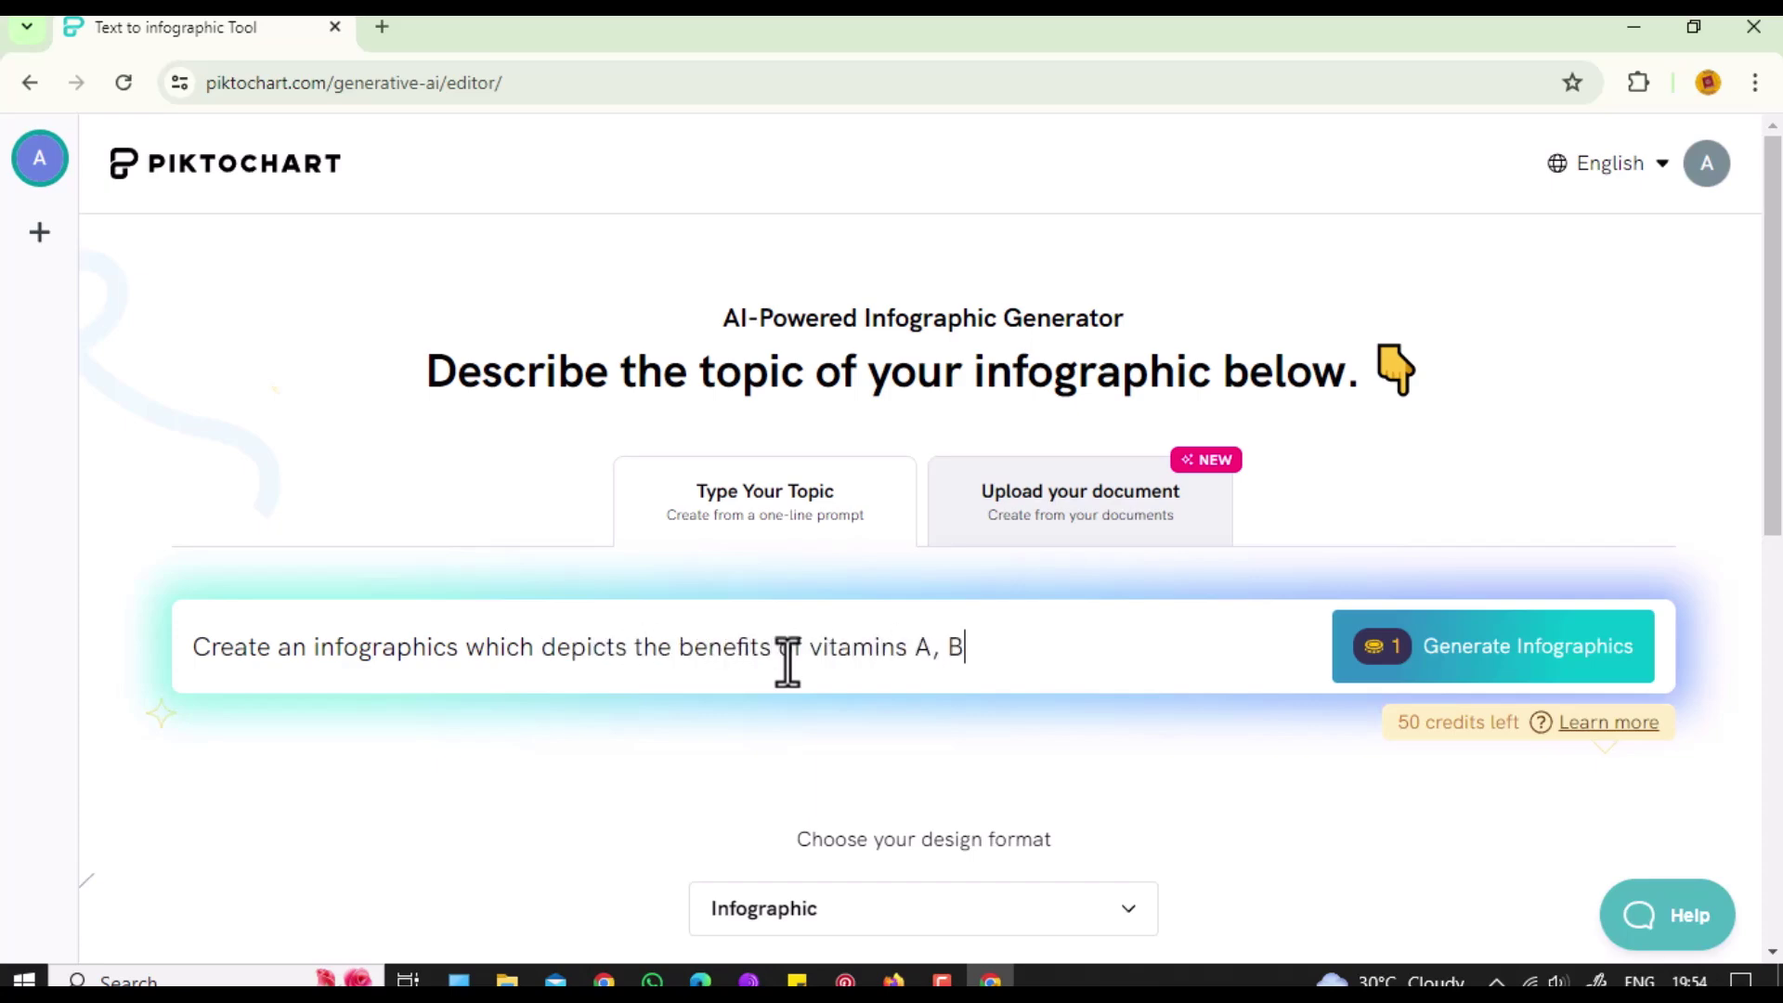
pyautogui.write(', C and D in our bo')
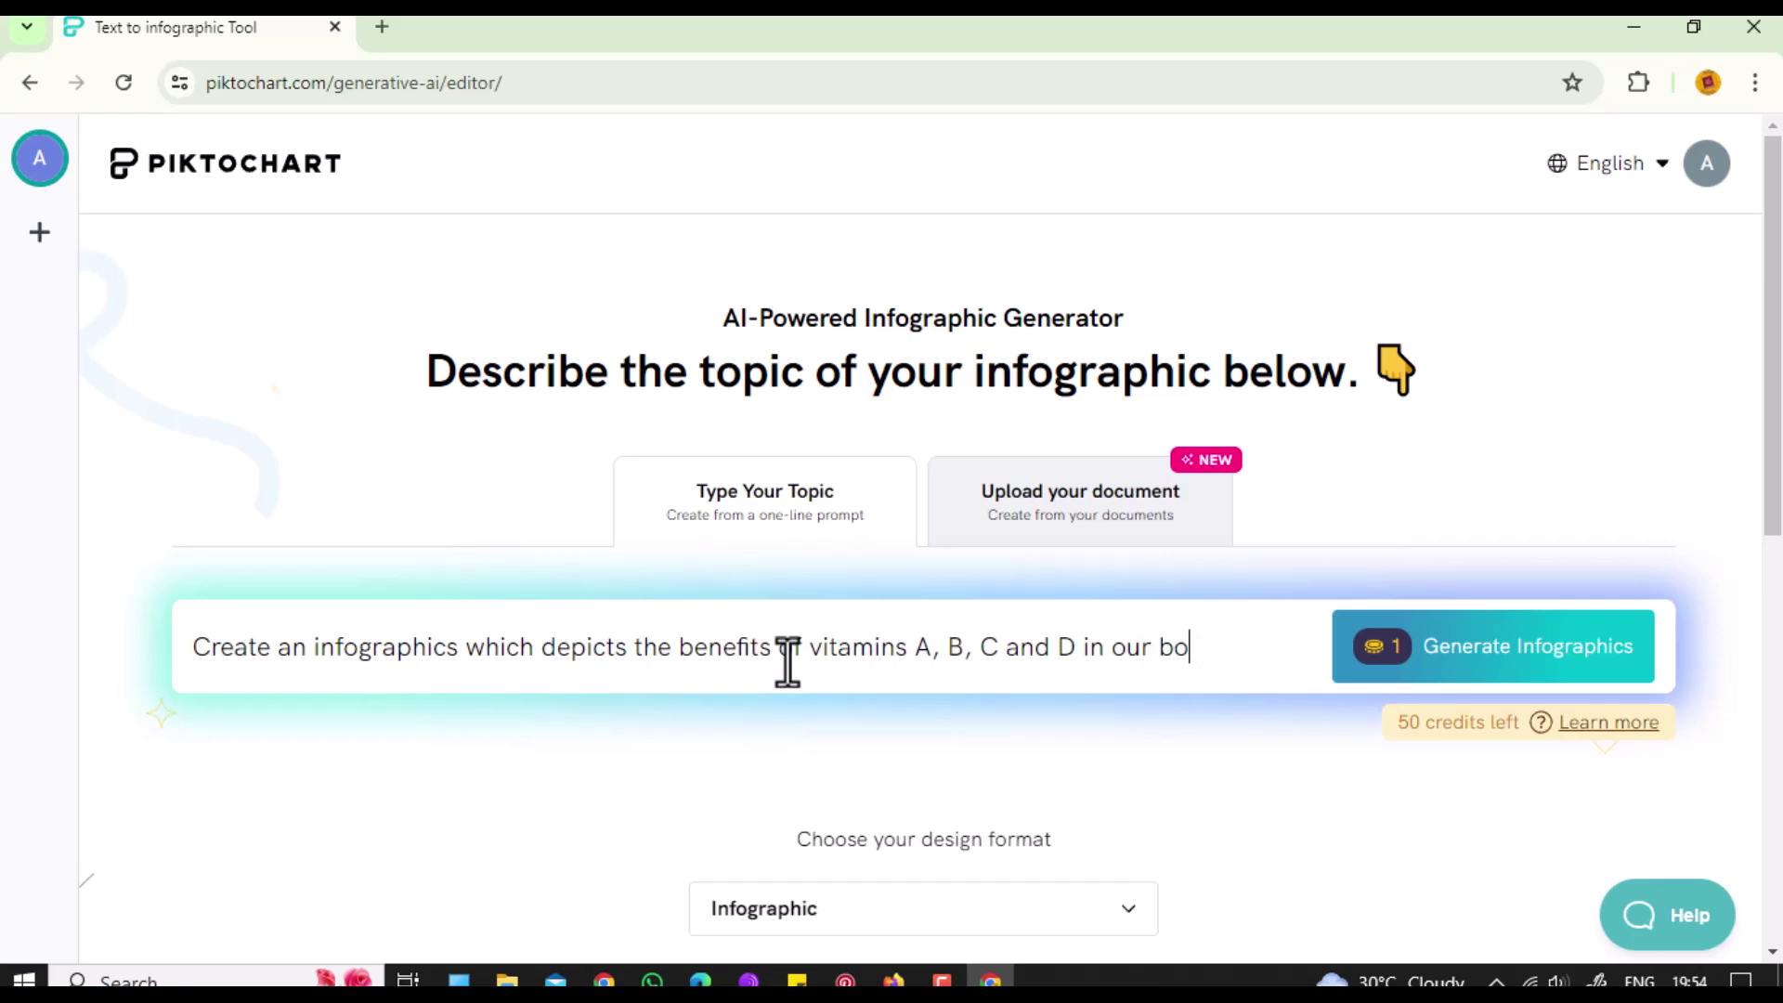
pyautogui.write('dy. Also ')
pyautogui.write('mention')
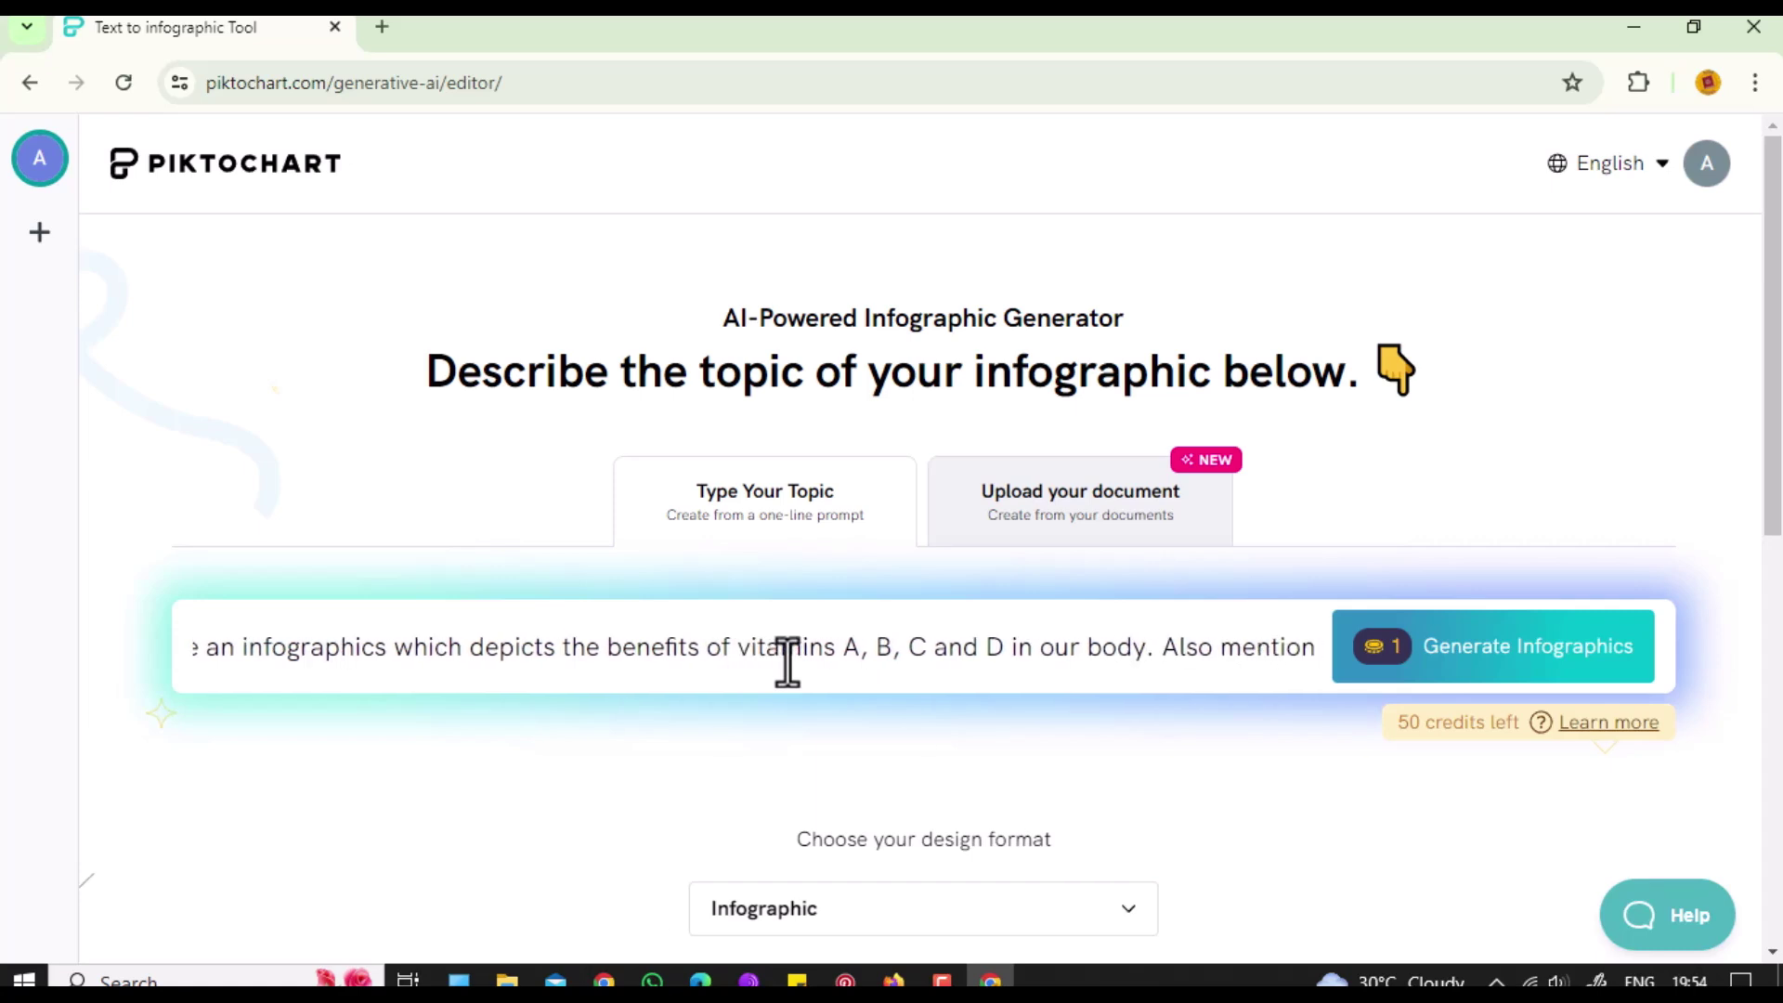
pyautogui.write(' some food sourc')
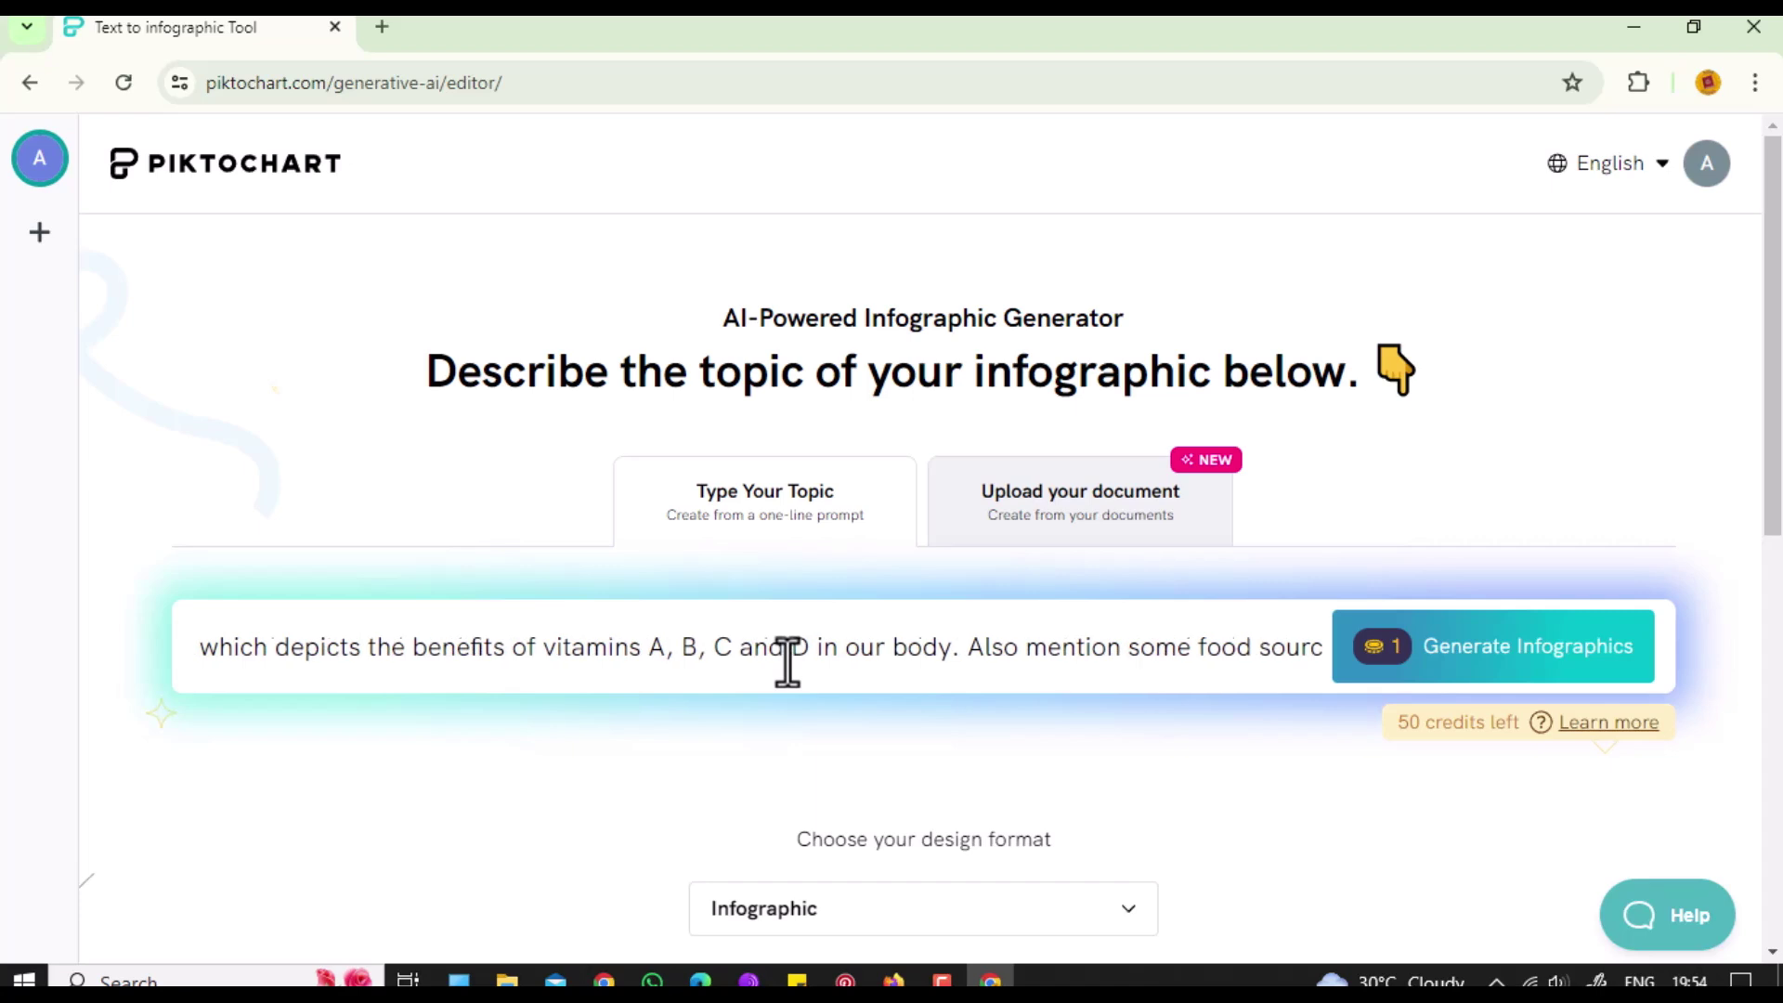
pyautogui.write('es')
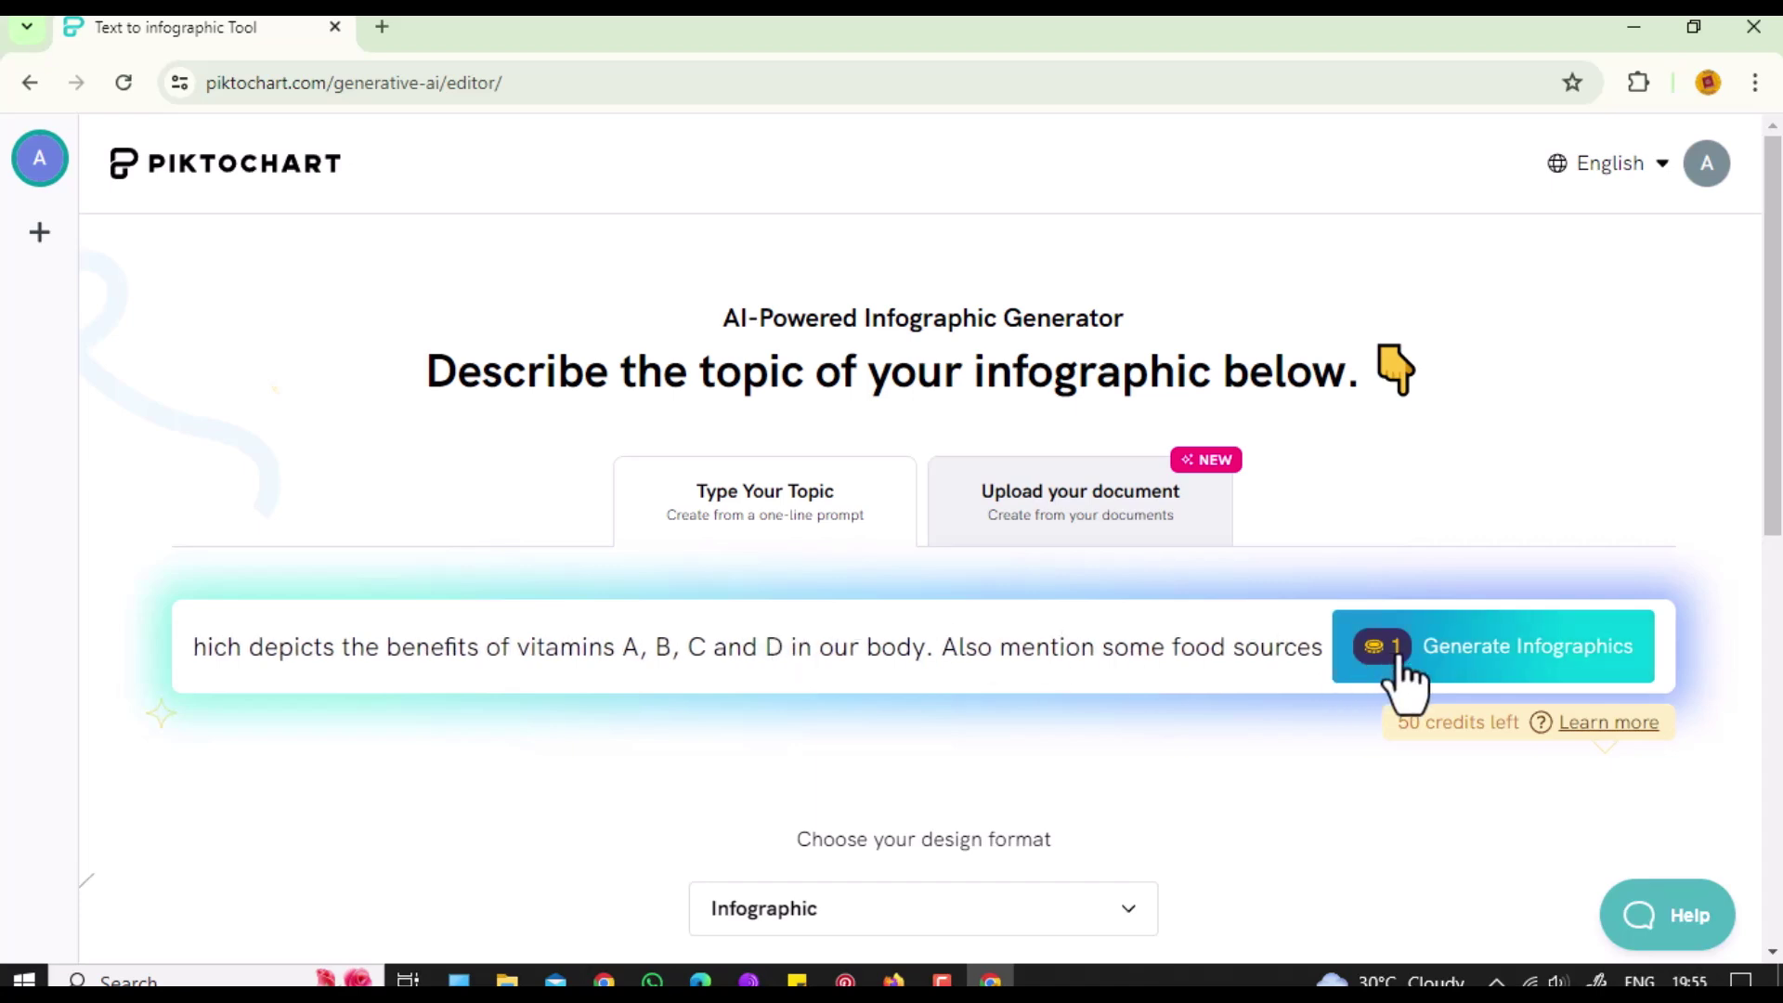
pyautogui.click(1513, 654)
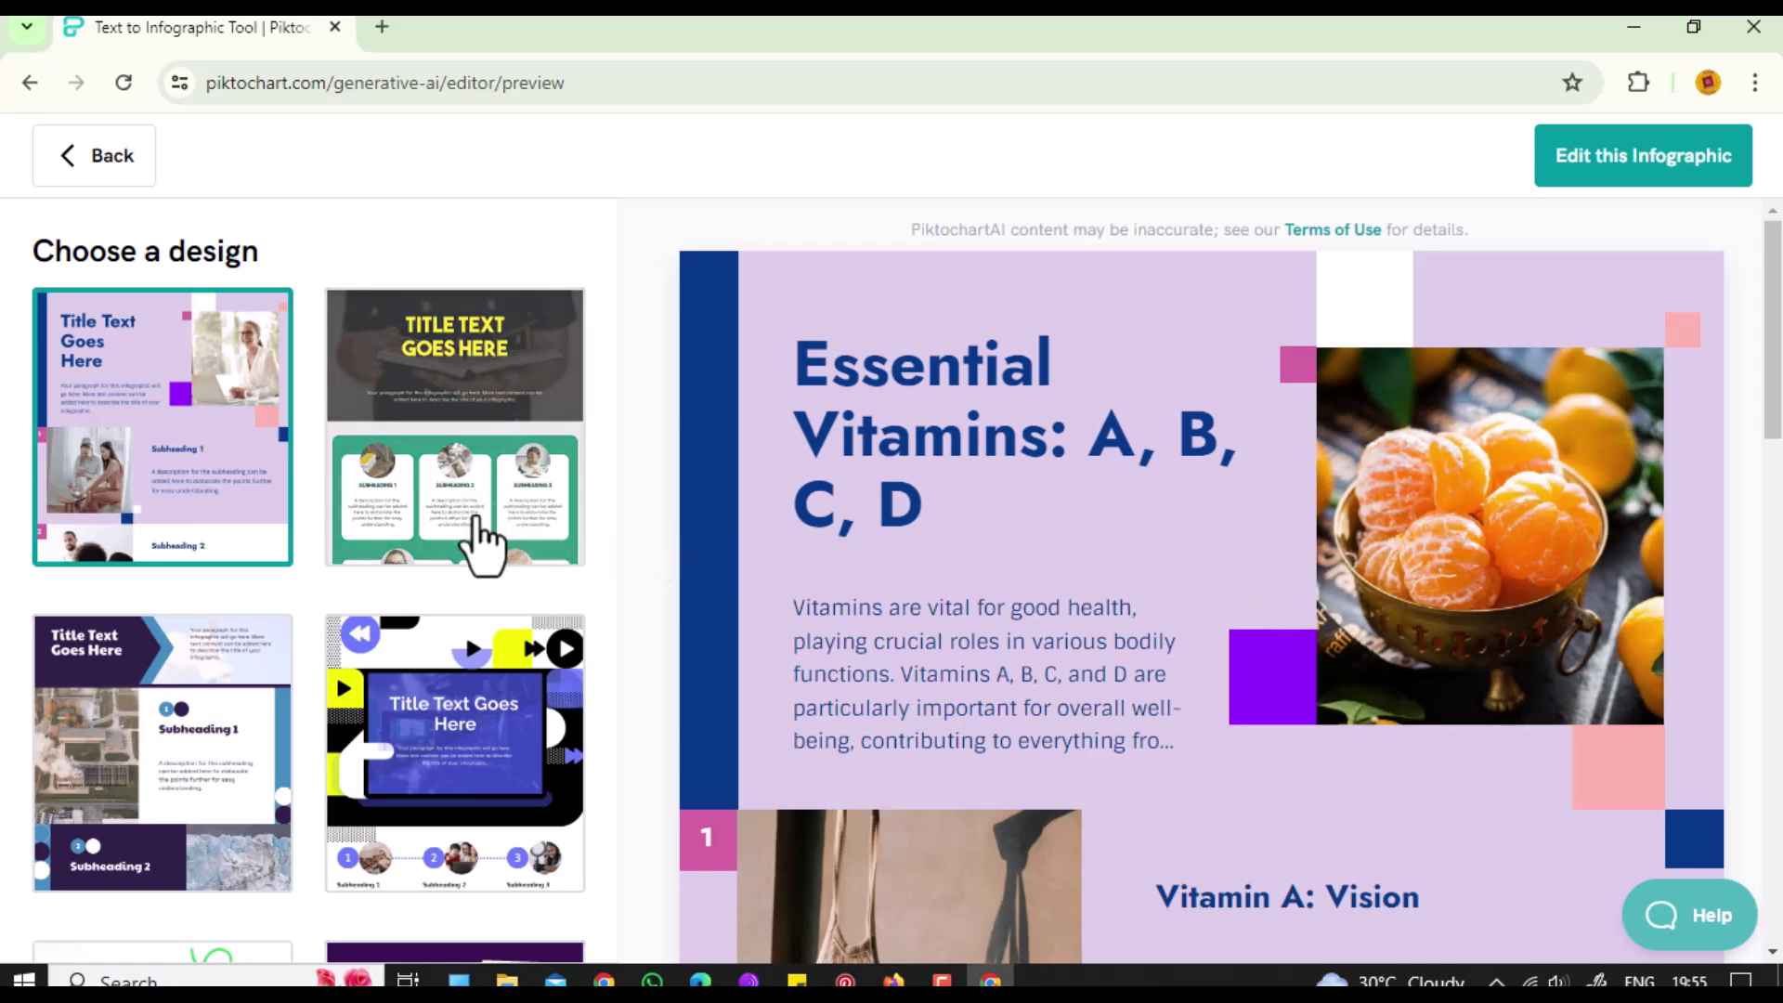
# Apply the white green-swirl design and open the vitamins infographic in the editor.
pyautogui.scroll(-3, 478, 520)
pyautogui.scroll(-3, 487, 575)
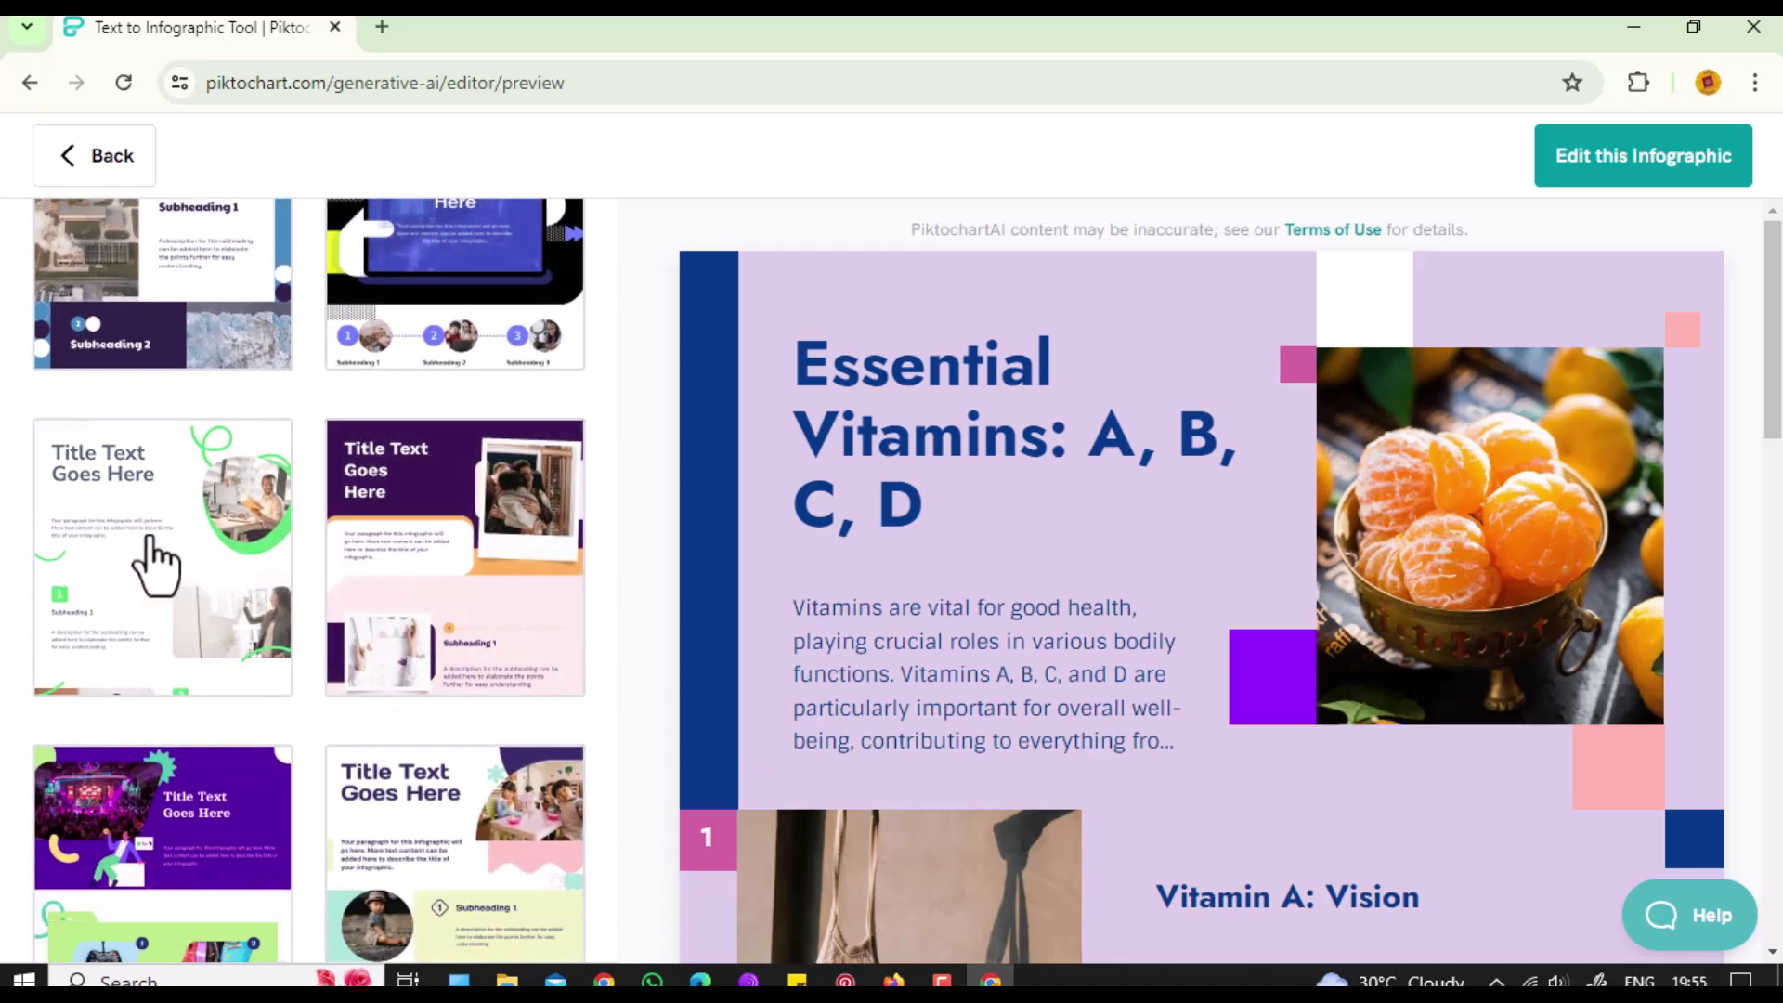
pyautogui.click(149, 543)
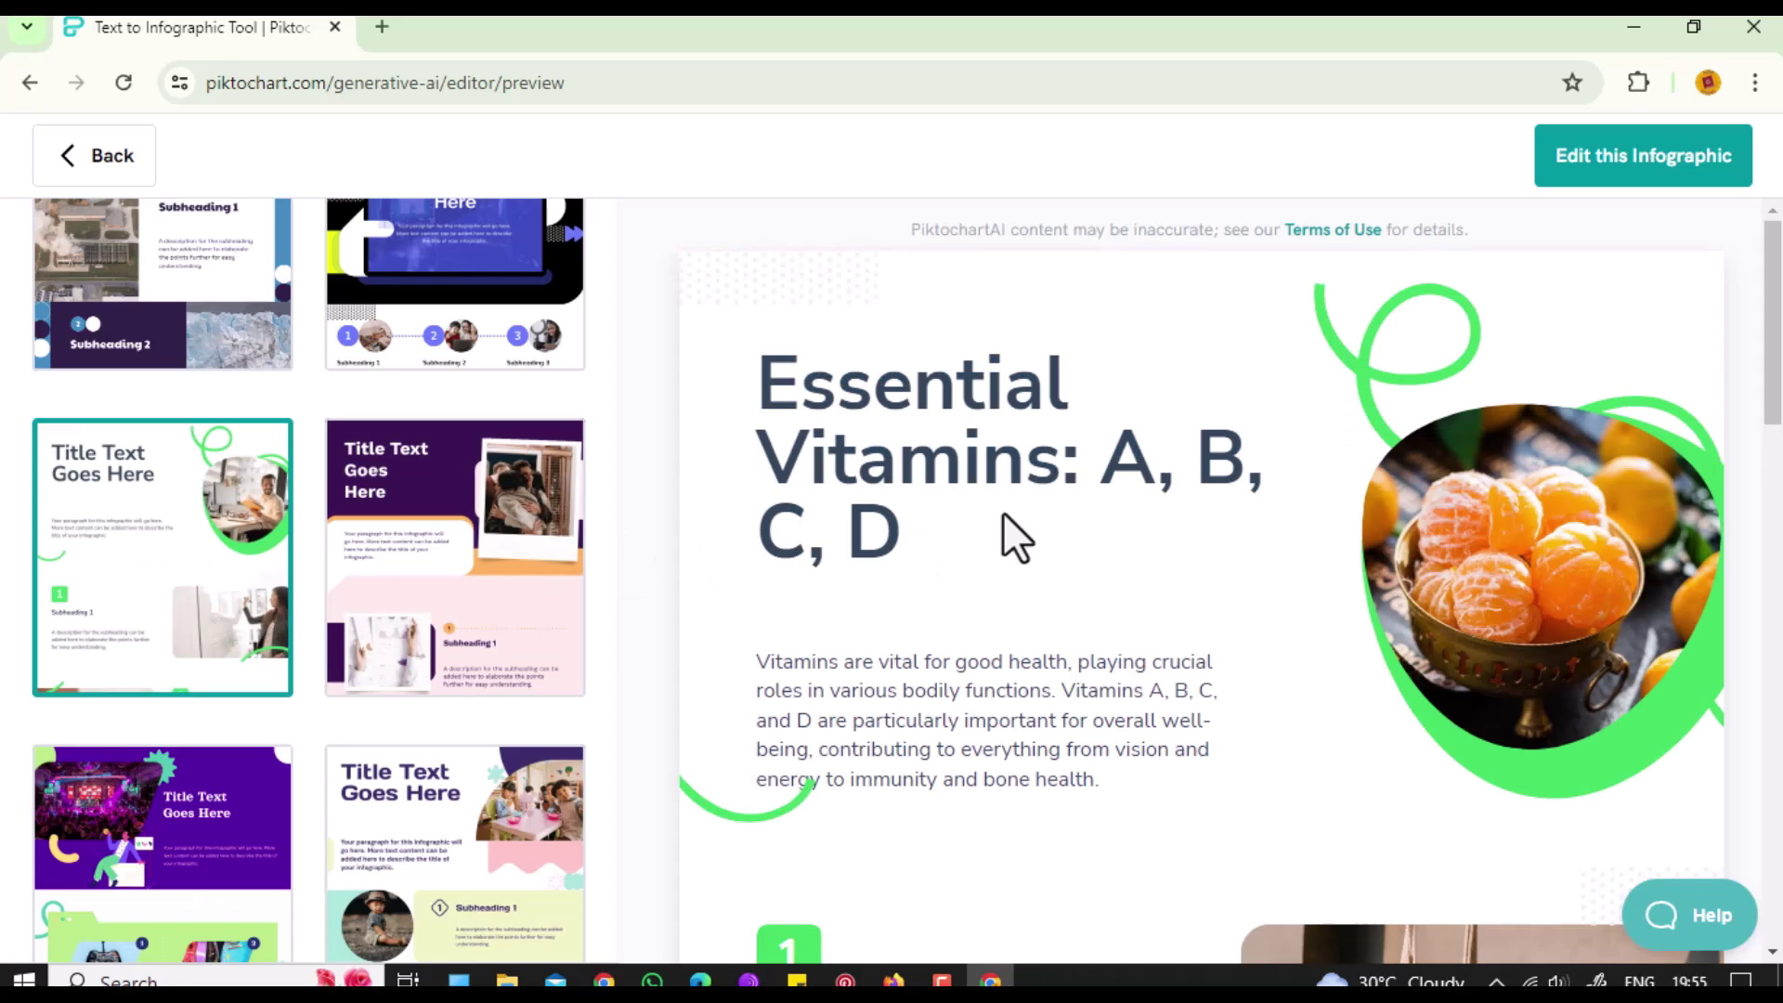
pyautogui.moveTo(1771, 319)
pyautogui.mouseDown()
pyautogui.moveTo(1776, 840)
pyautogui.moveTo(1776, 581)
pyautogui.mouseUp()
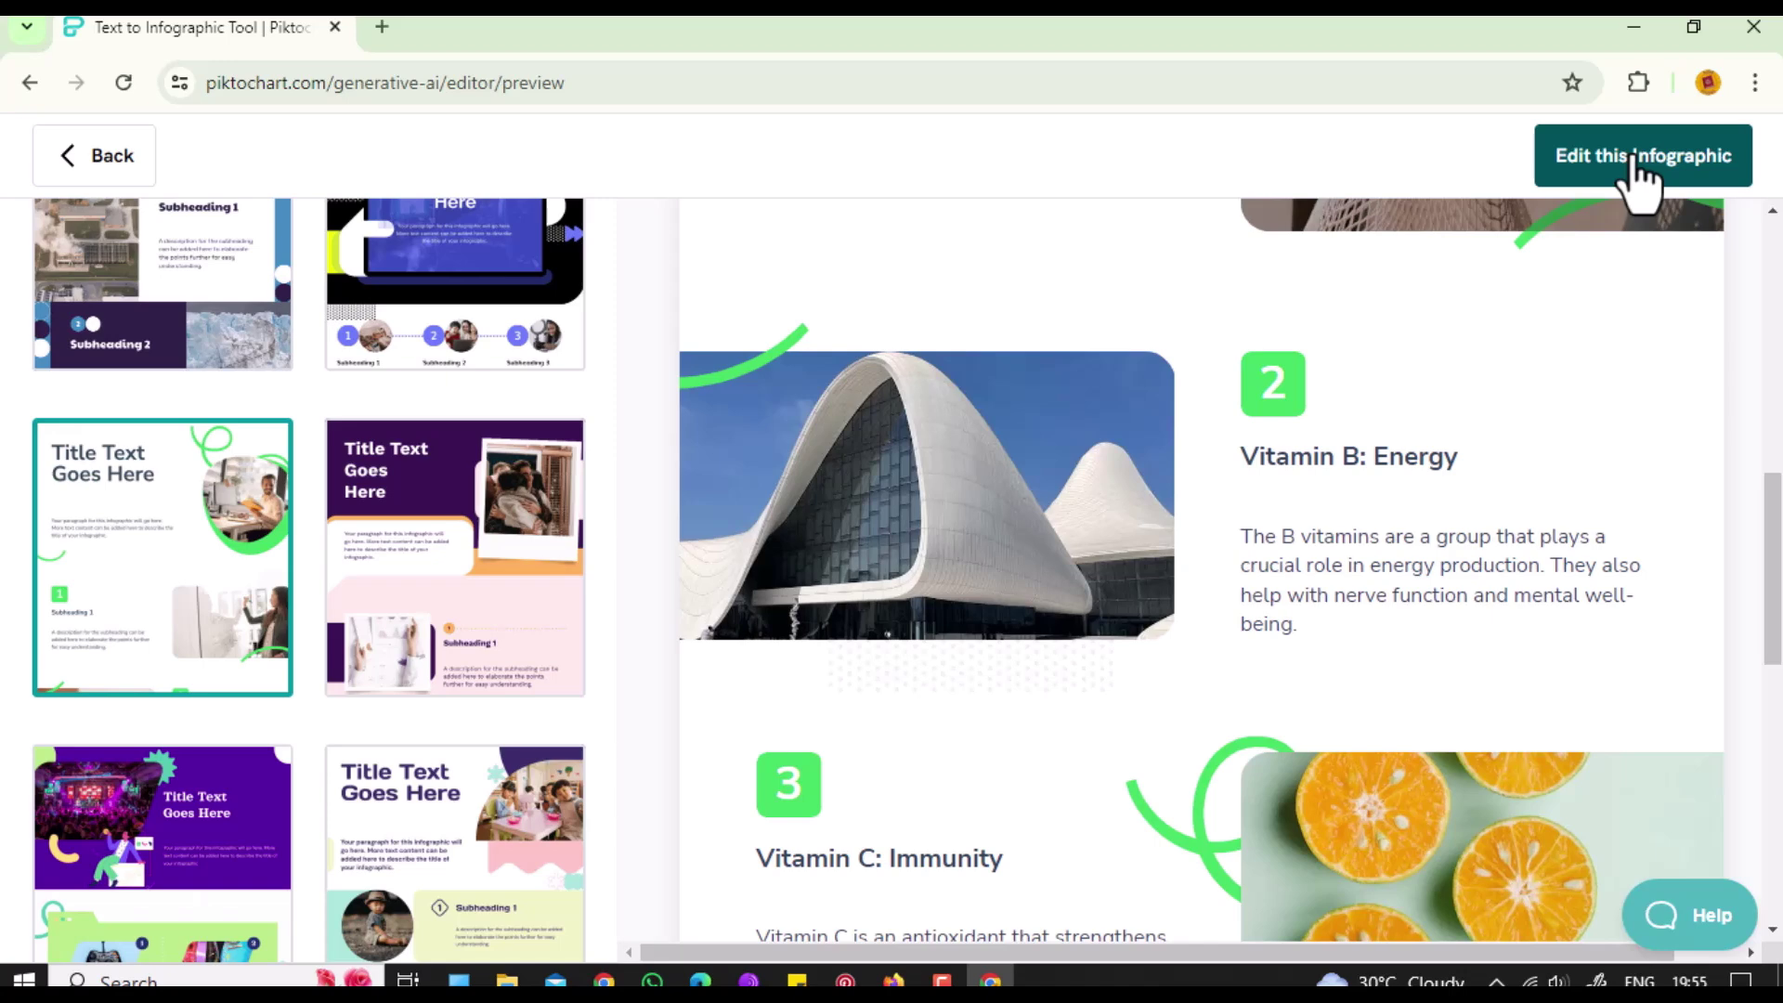
pyautogui.click(1634, 177)
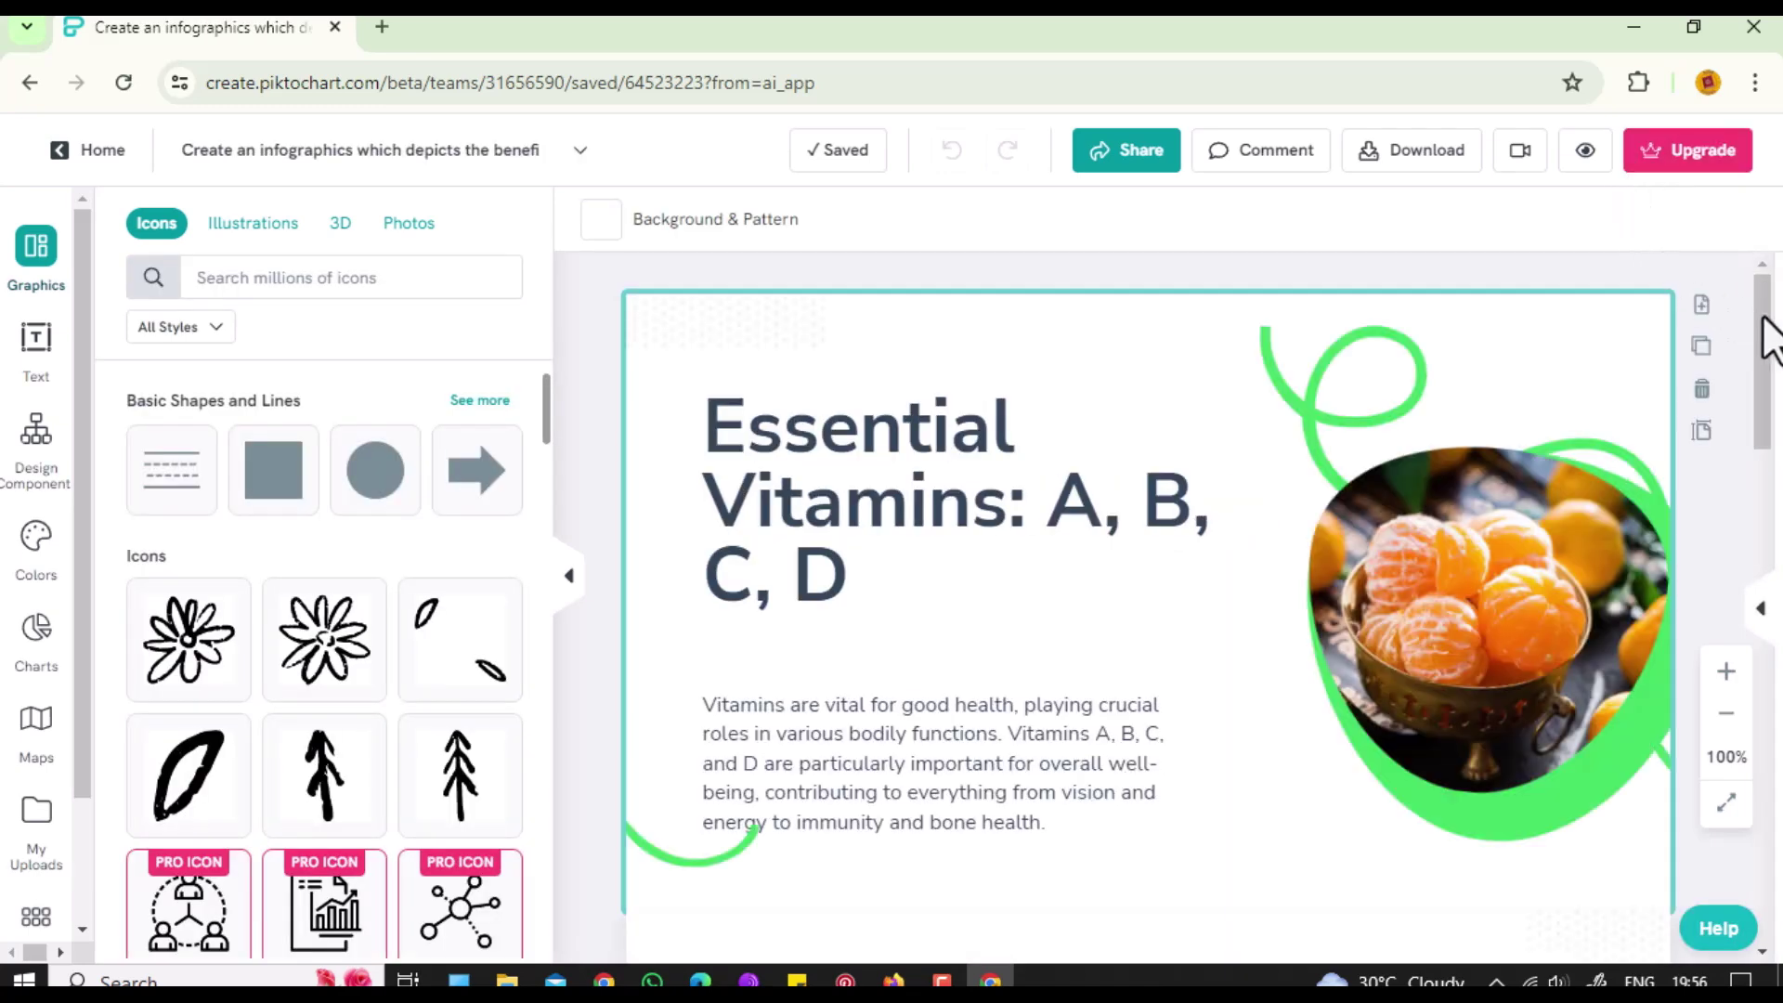
# Scroll through the canvas and select the building photo in Vitamin B: Energy.
pyautogui.moveTo(1766, 353); pyautogui.dragTo(1768, 794)
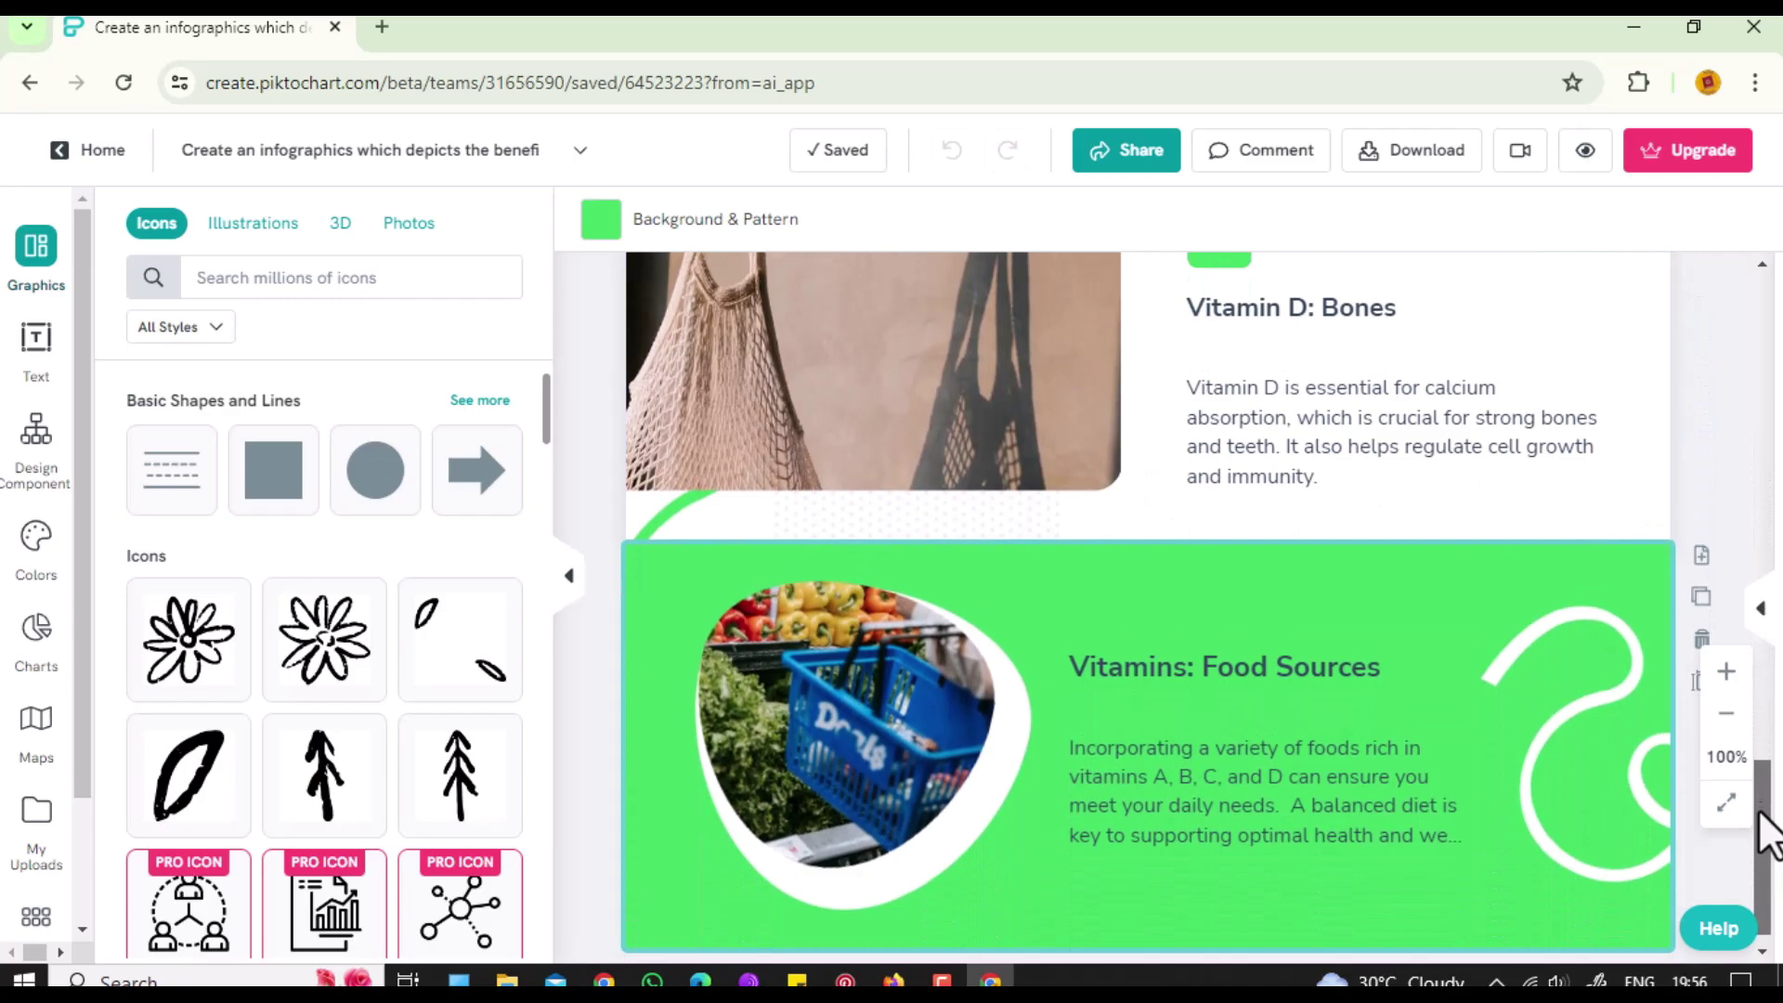
pyautogui.moveTo(1768, 794); pyautogui.dragTo(1768, 780)
pyautogui.moveTo(1771, 555); pyautogui.dragTo(1771, 311)
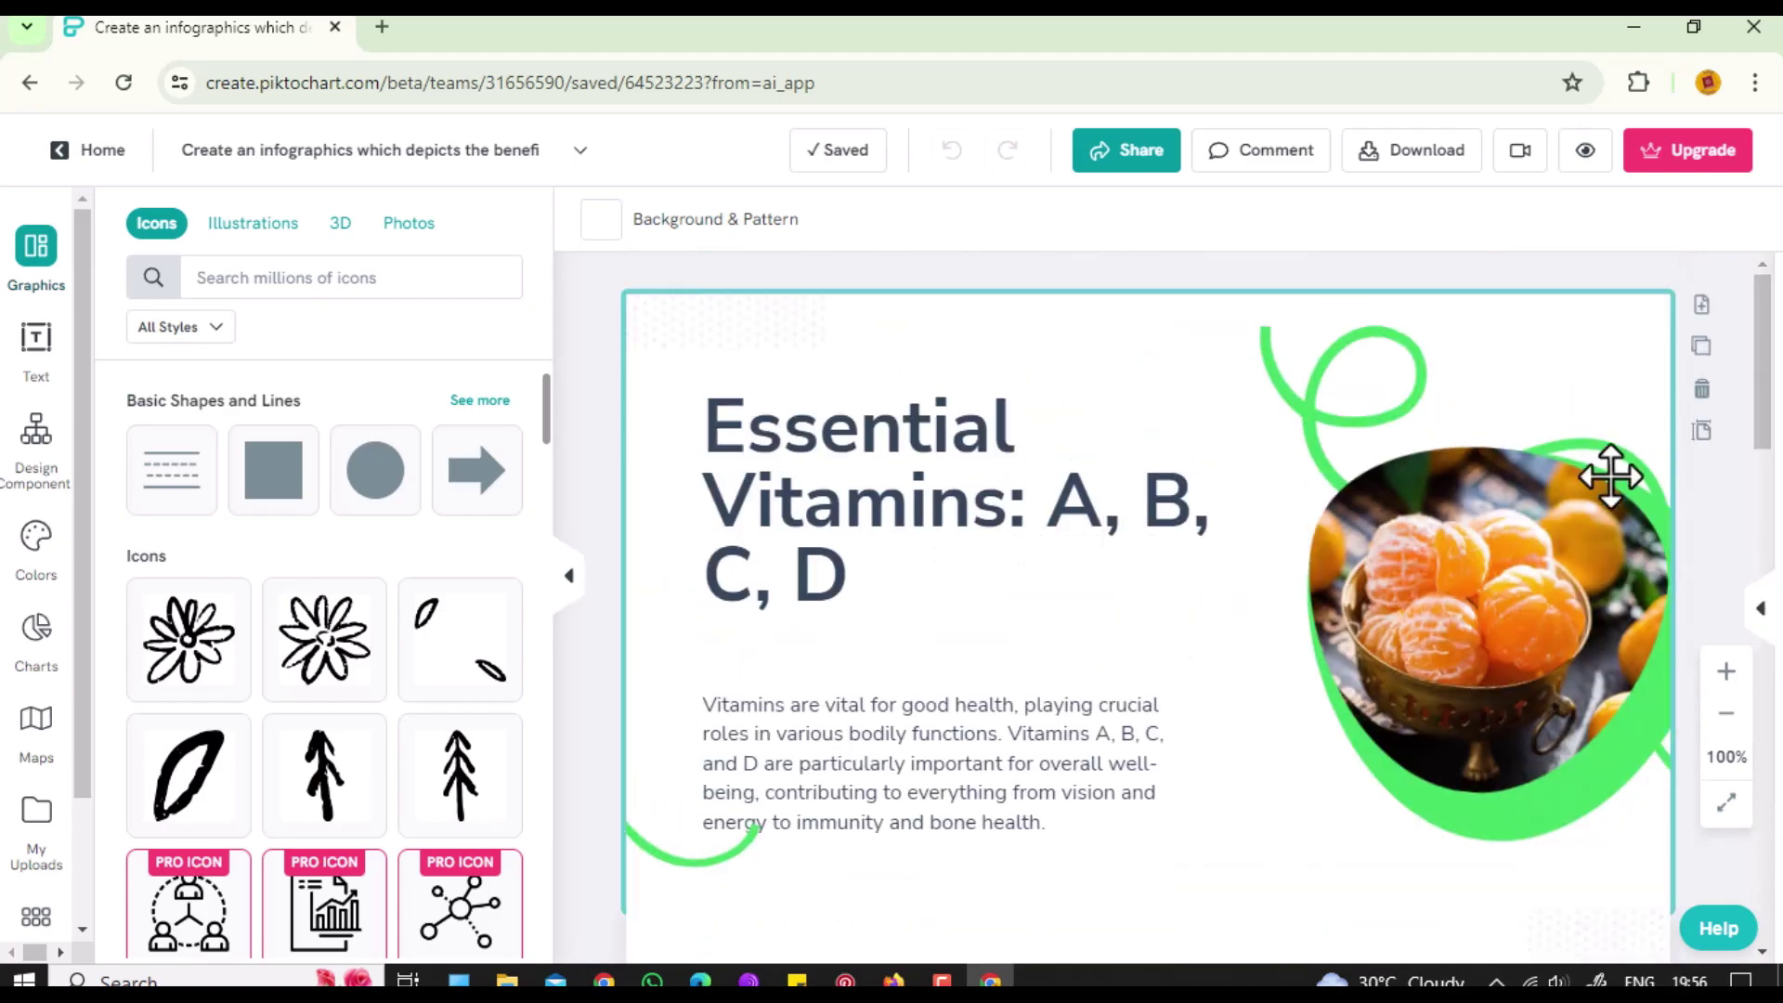
pyautogui.click(1512, 582)
pyautogui.click(1512, 582)
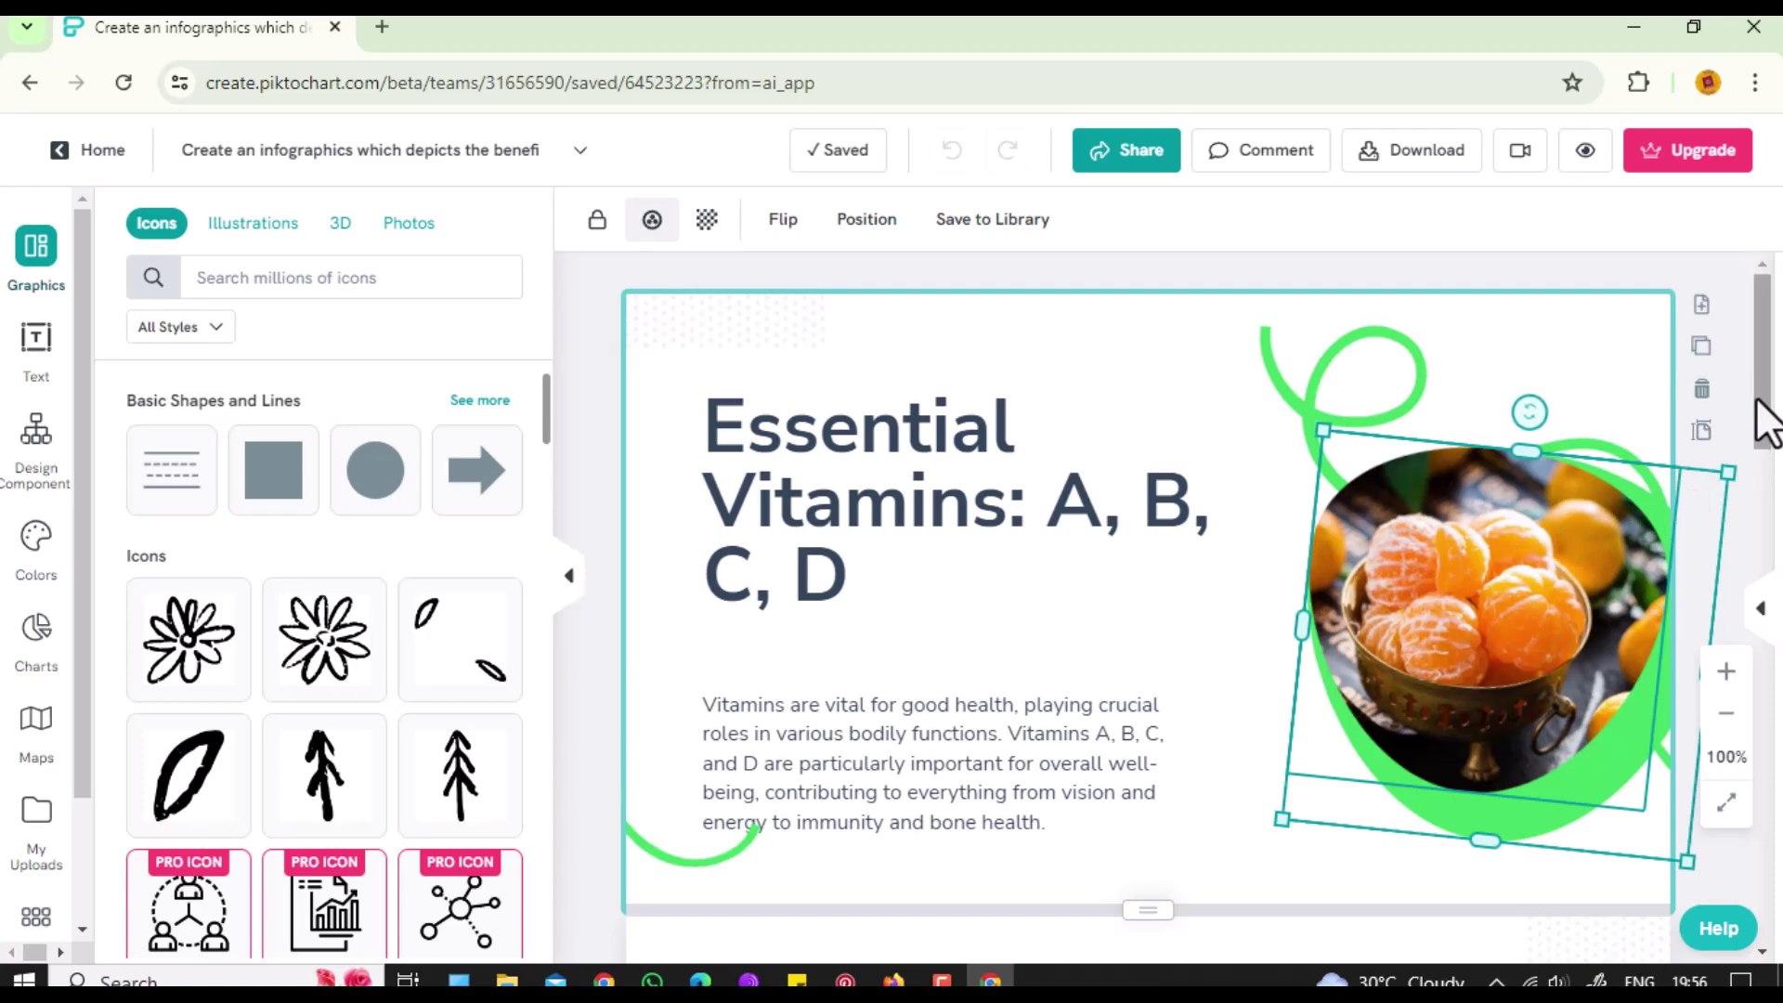
pyautogui.moveTo(1764, 400); pyautogui.dragTo(1763, 640)
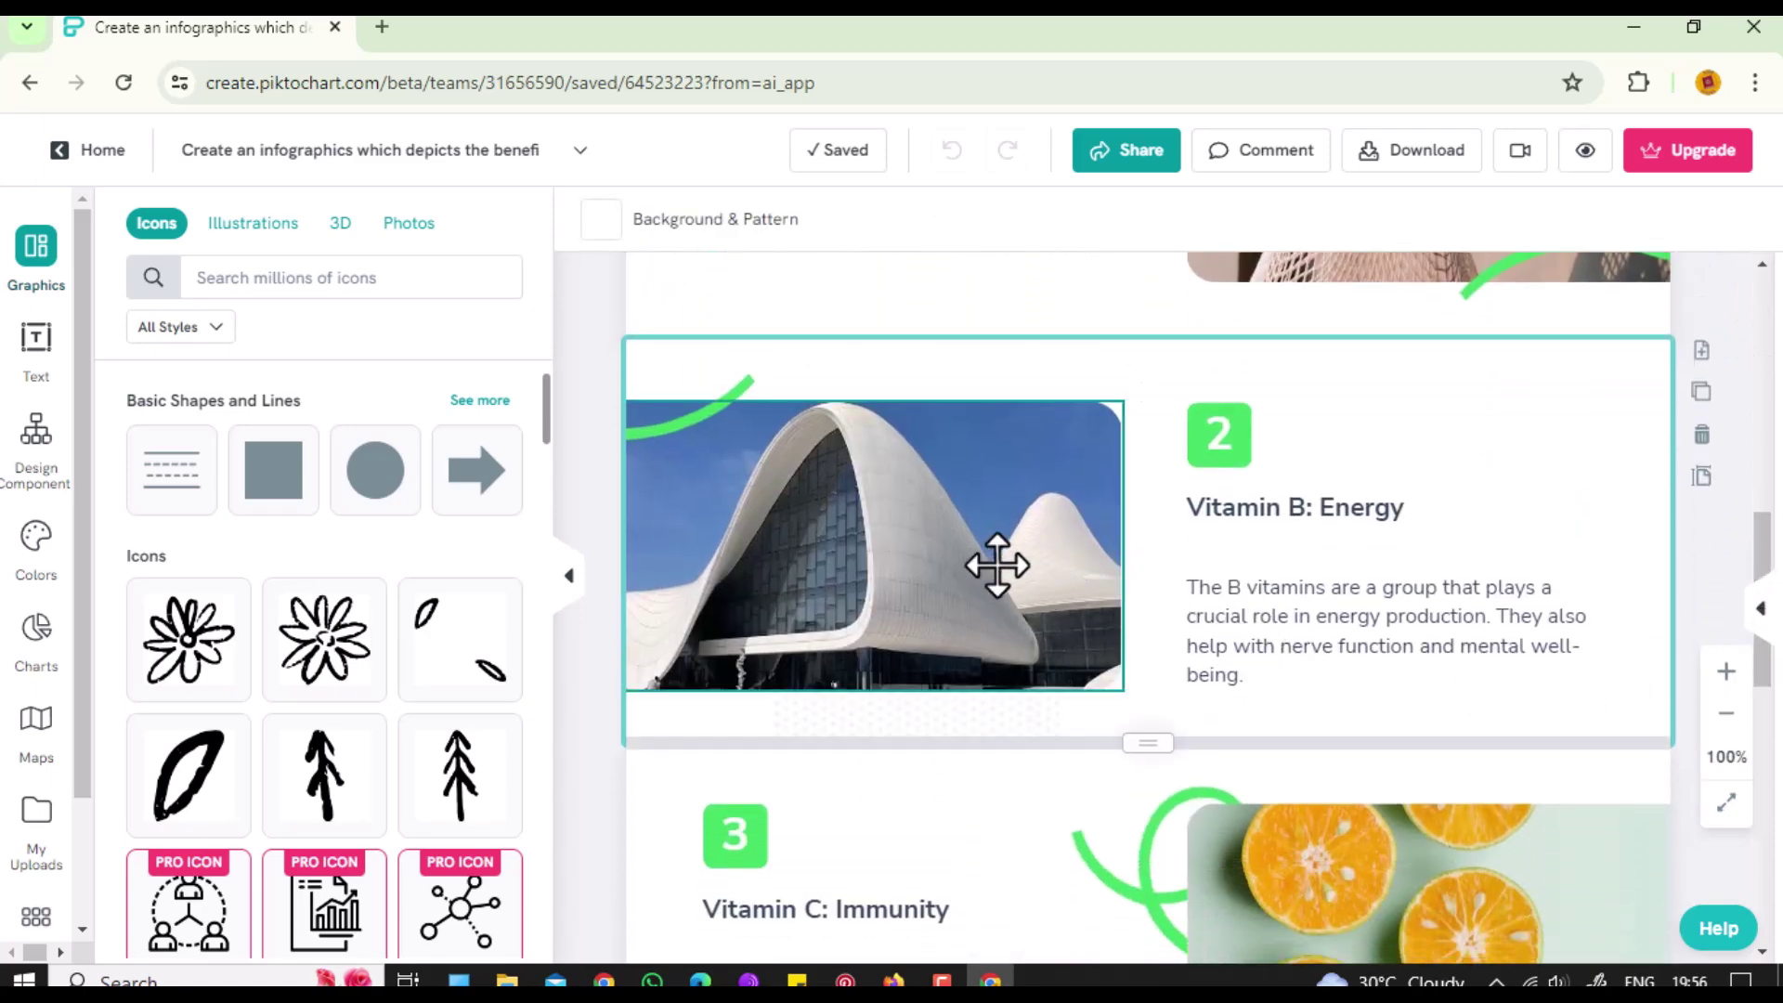
pyautogui.click(928, 545)
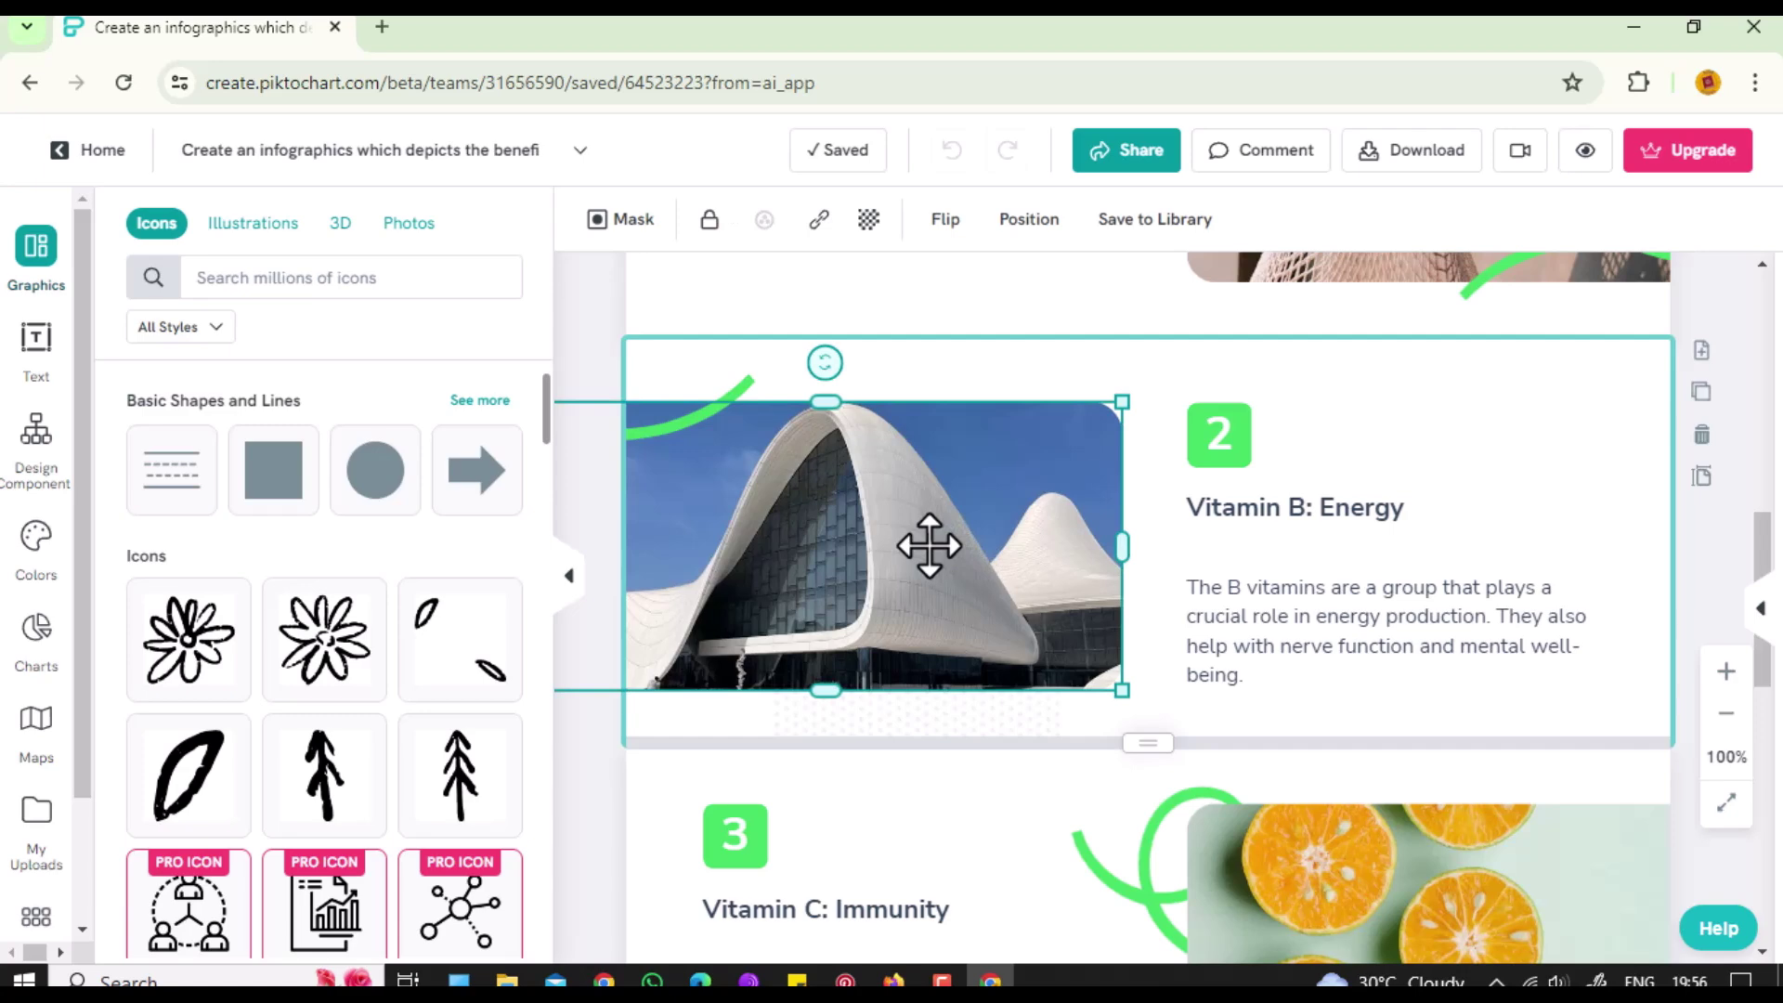
# Replace the Vitamin B building photo with a corn-and-pepper photo from a 'vegetables' stock search.
pyautogui.rightClick(955, 546)
pyautogui.click(409, 223)
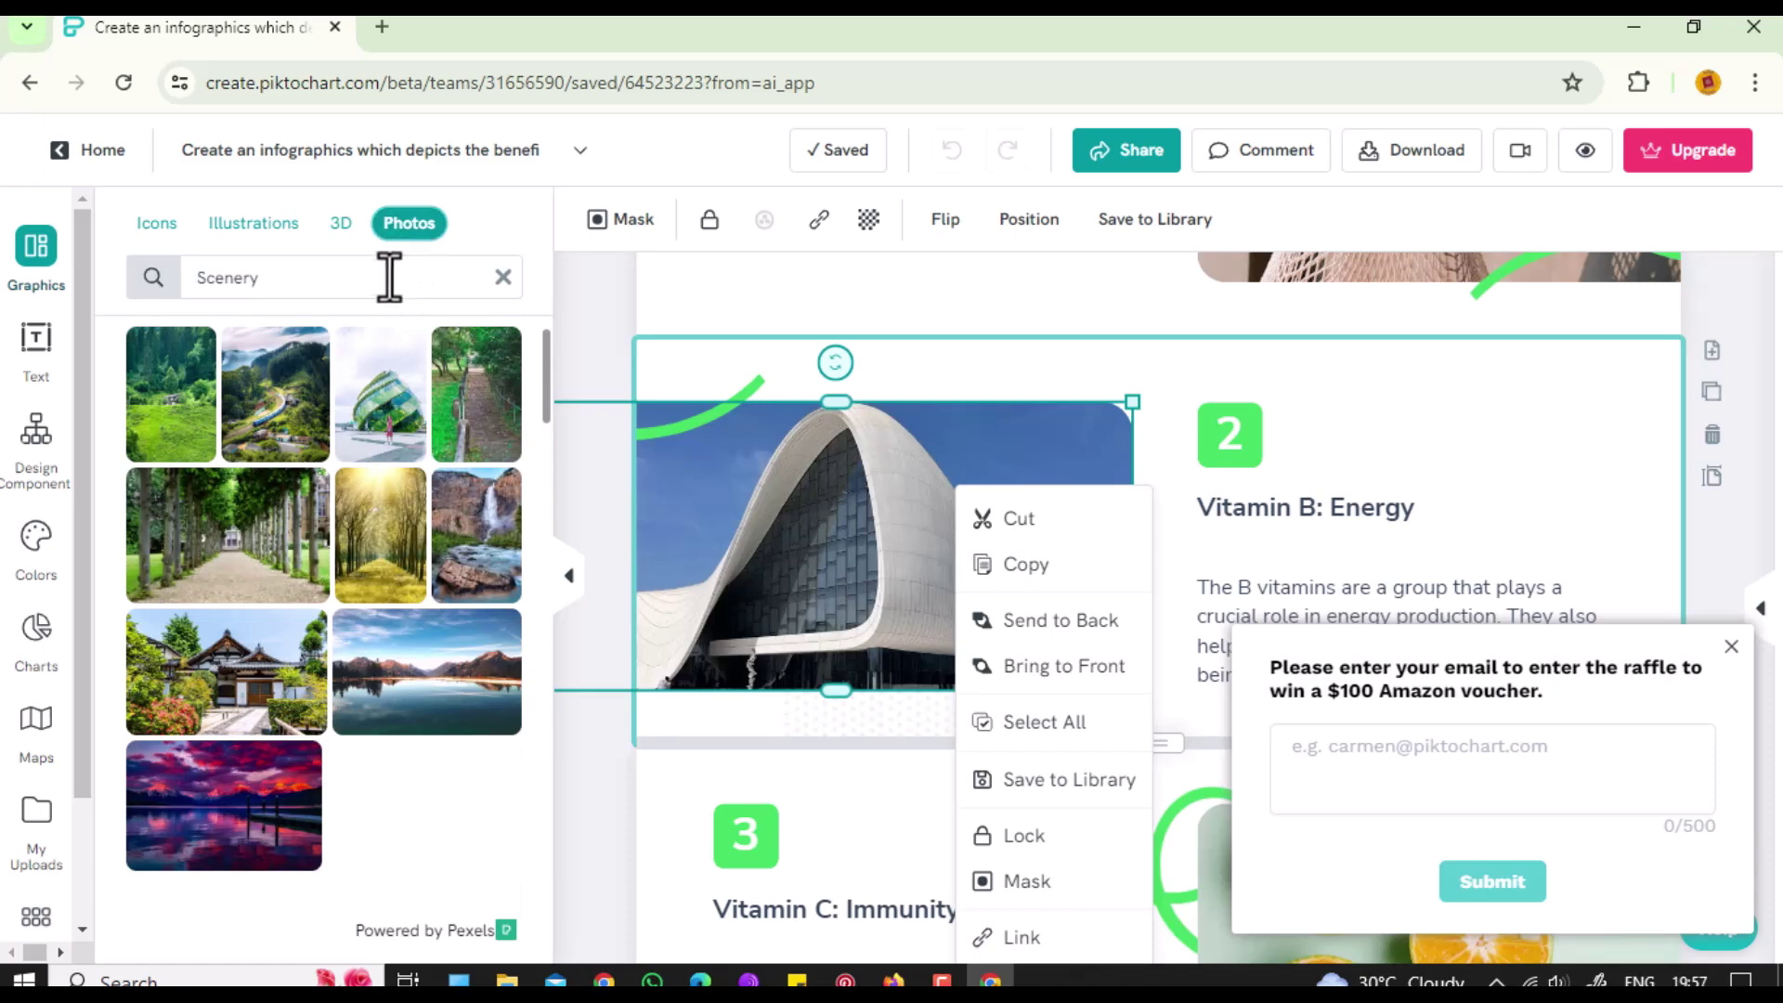
pyautogui.click(388, 281)
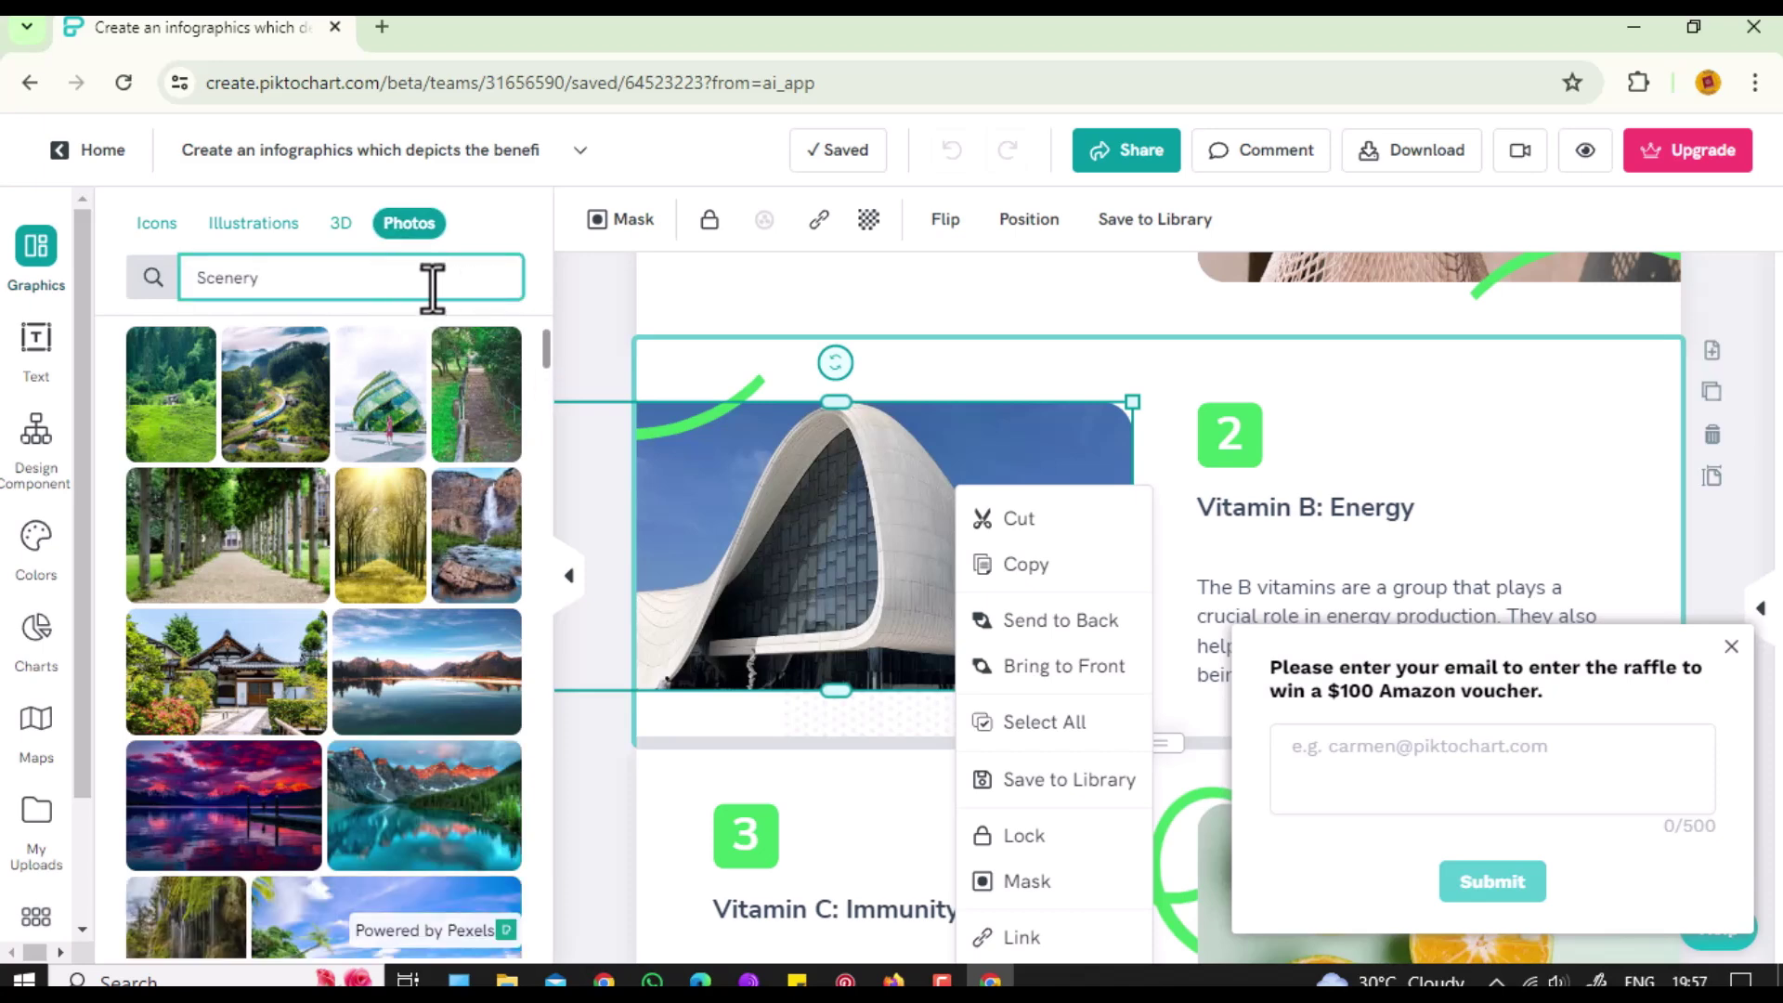
pyautogui.click(432, 288)
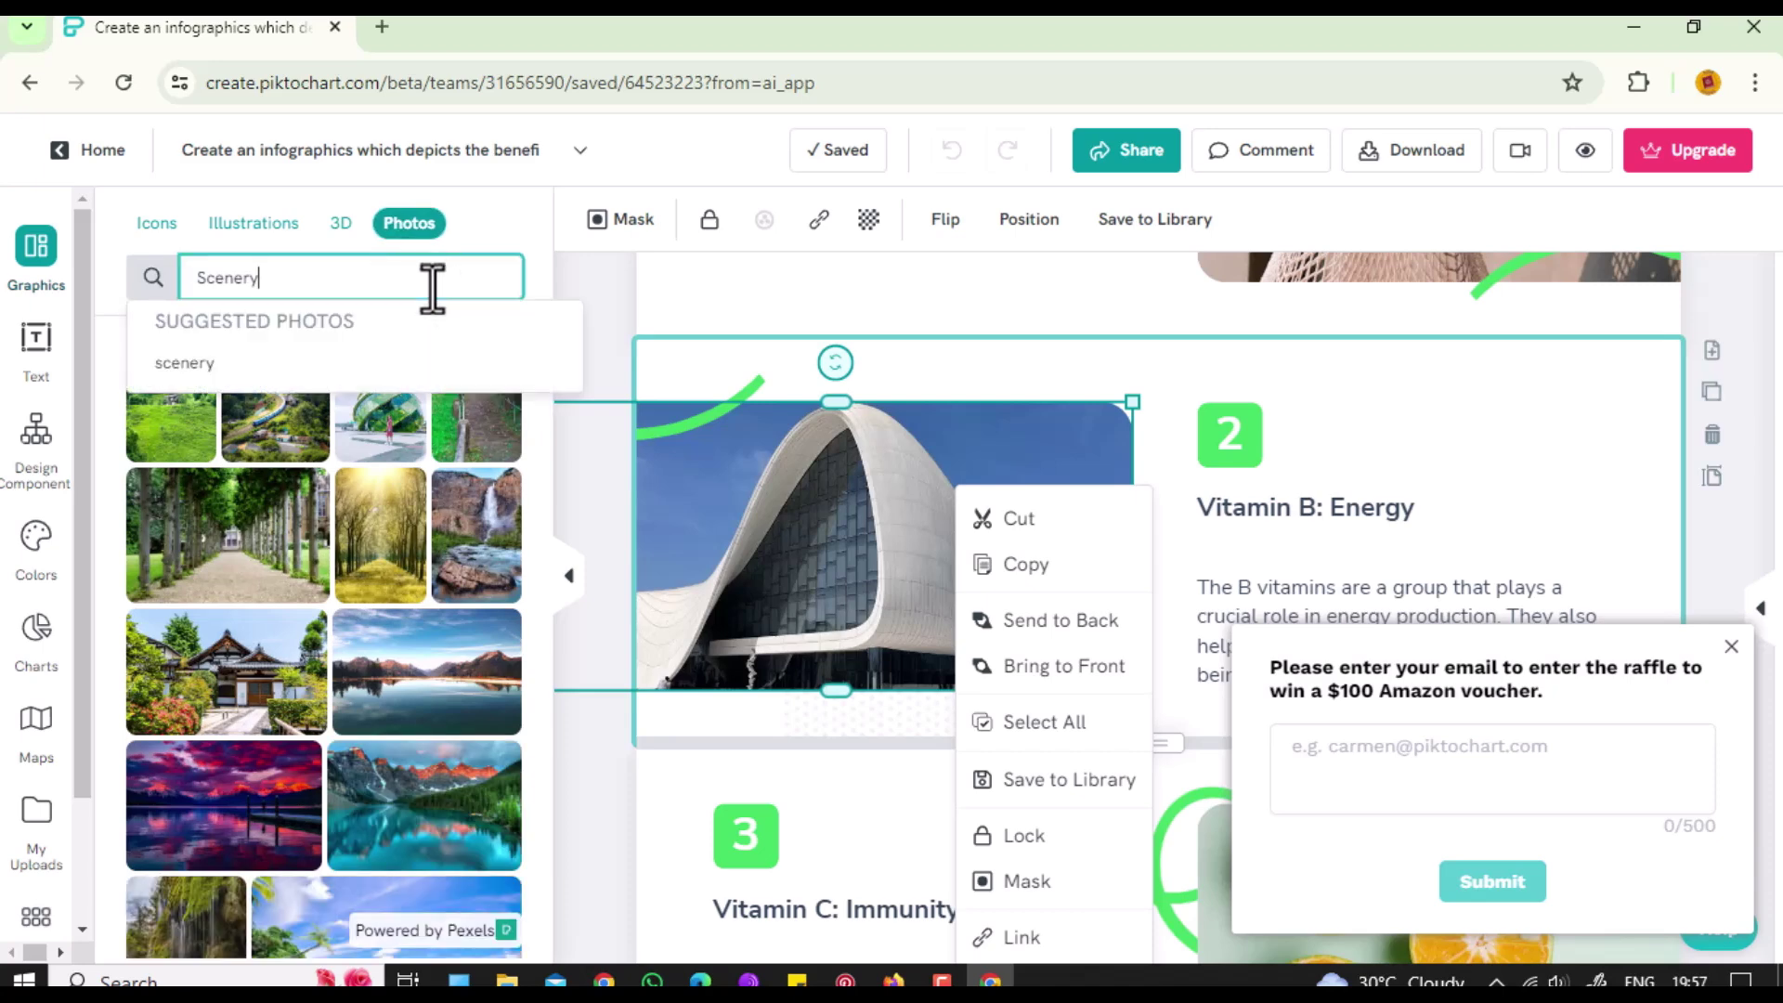
pyautogui.press('BackSpace')
pyautogui.press('BackSpace')
pyautogui.press('BackSpace')
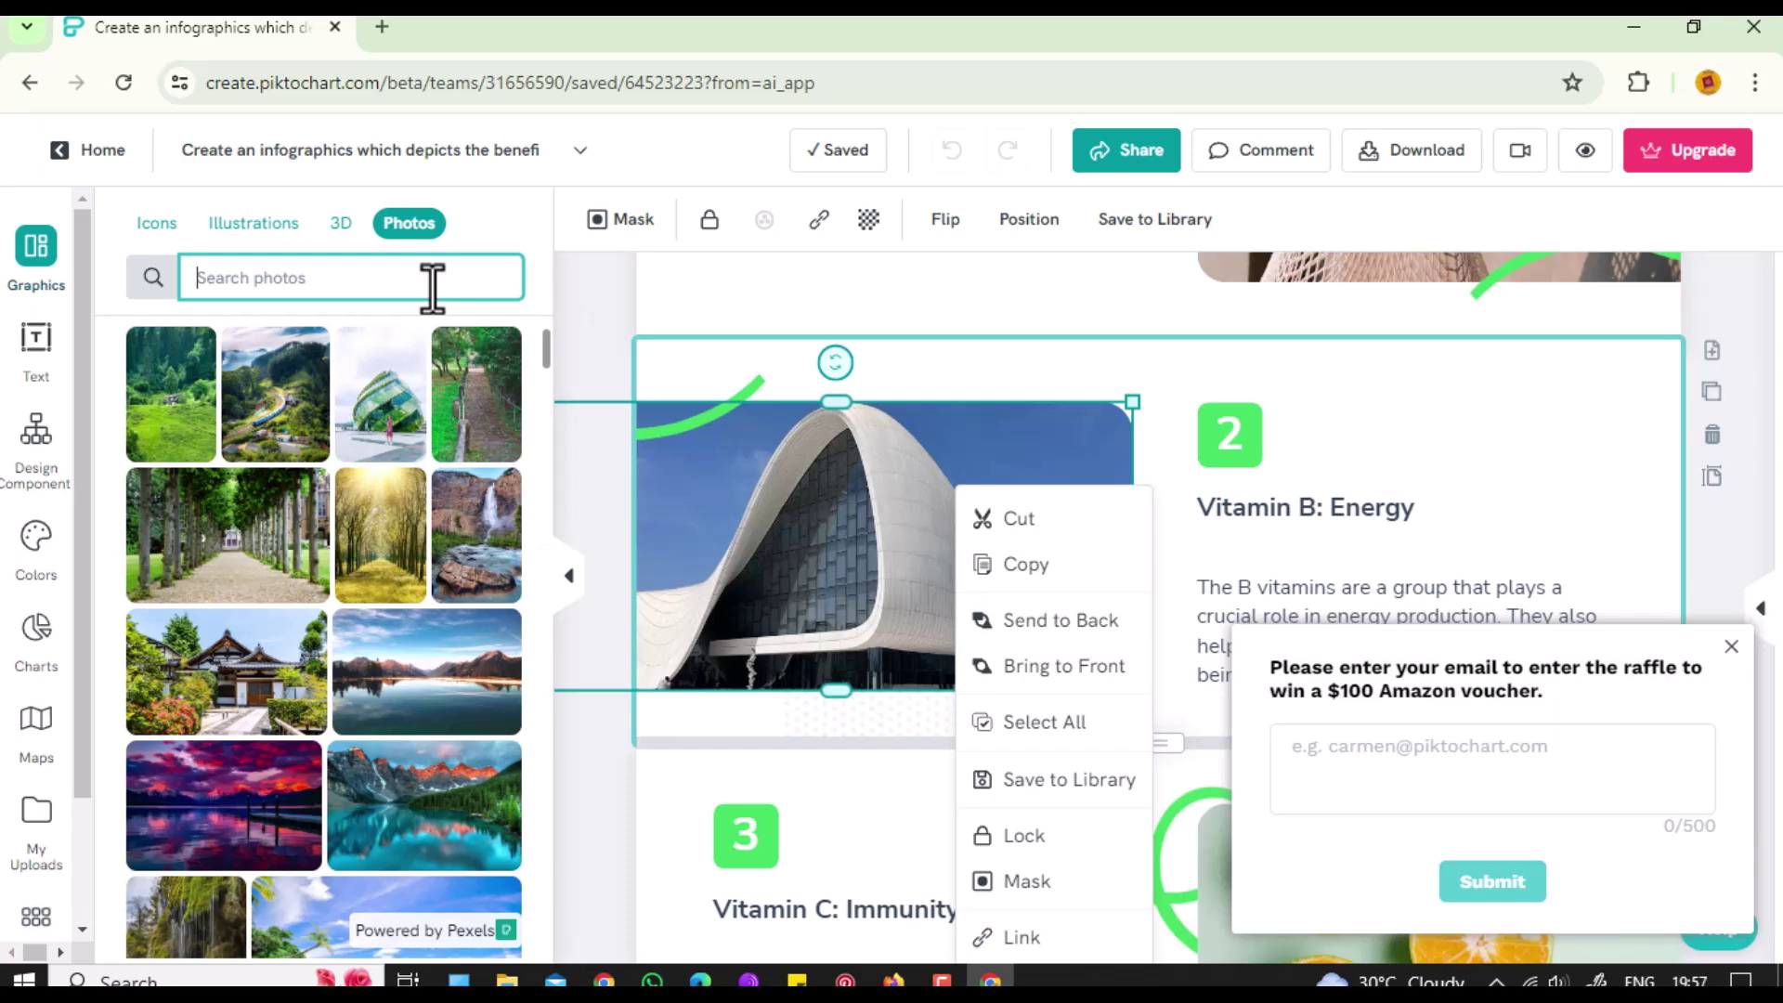
pyautogui.write('vege')
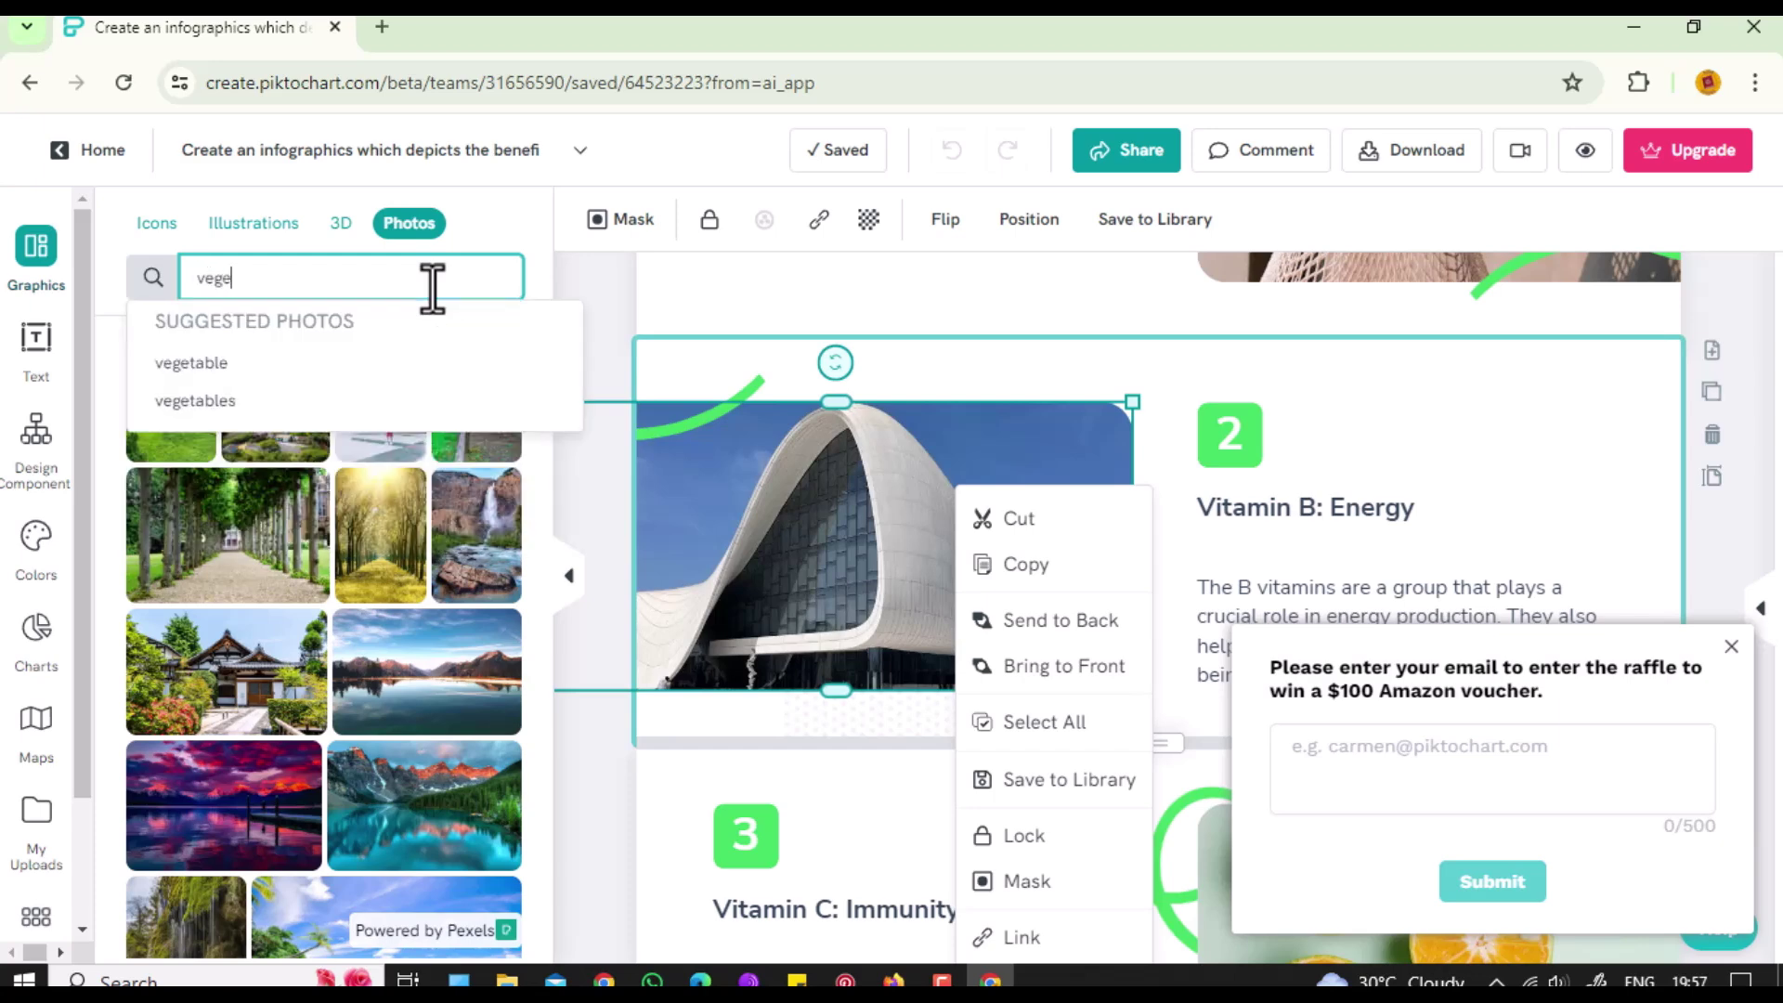
pyautogui.write('tables')
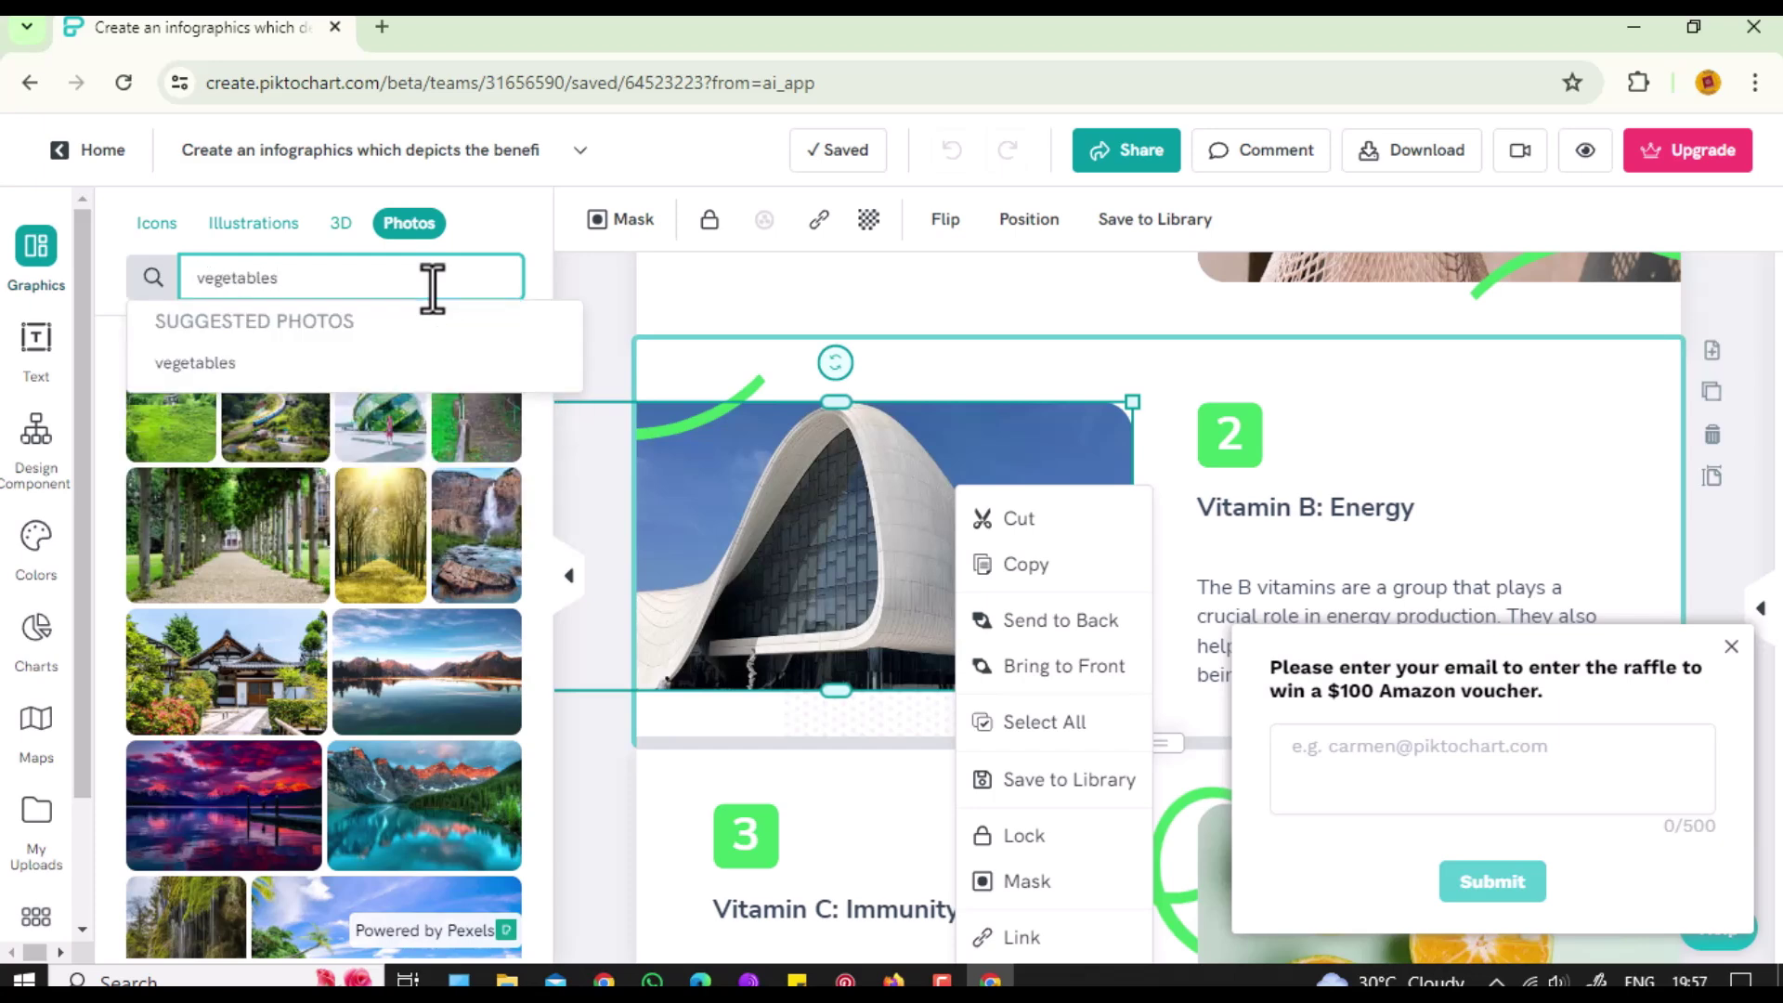
pyautogui.click(210, 365)
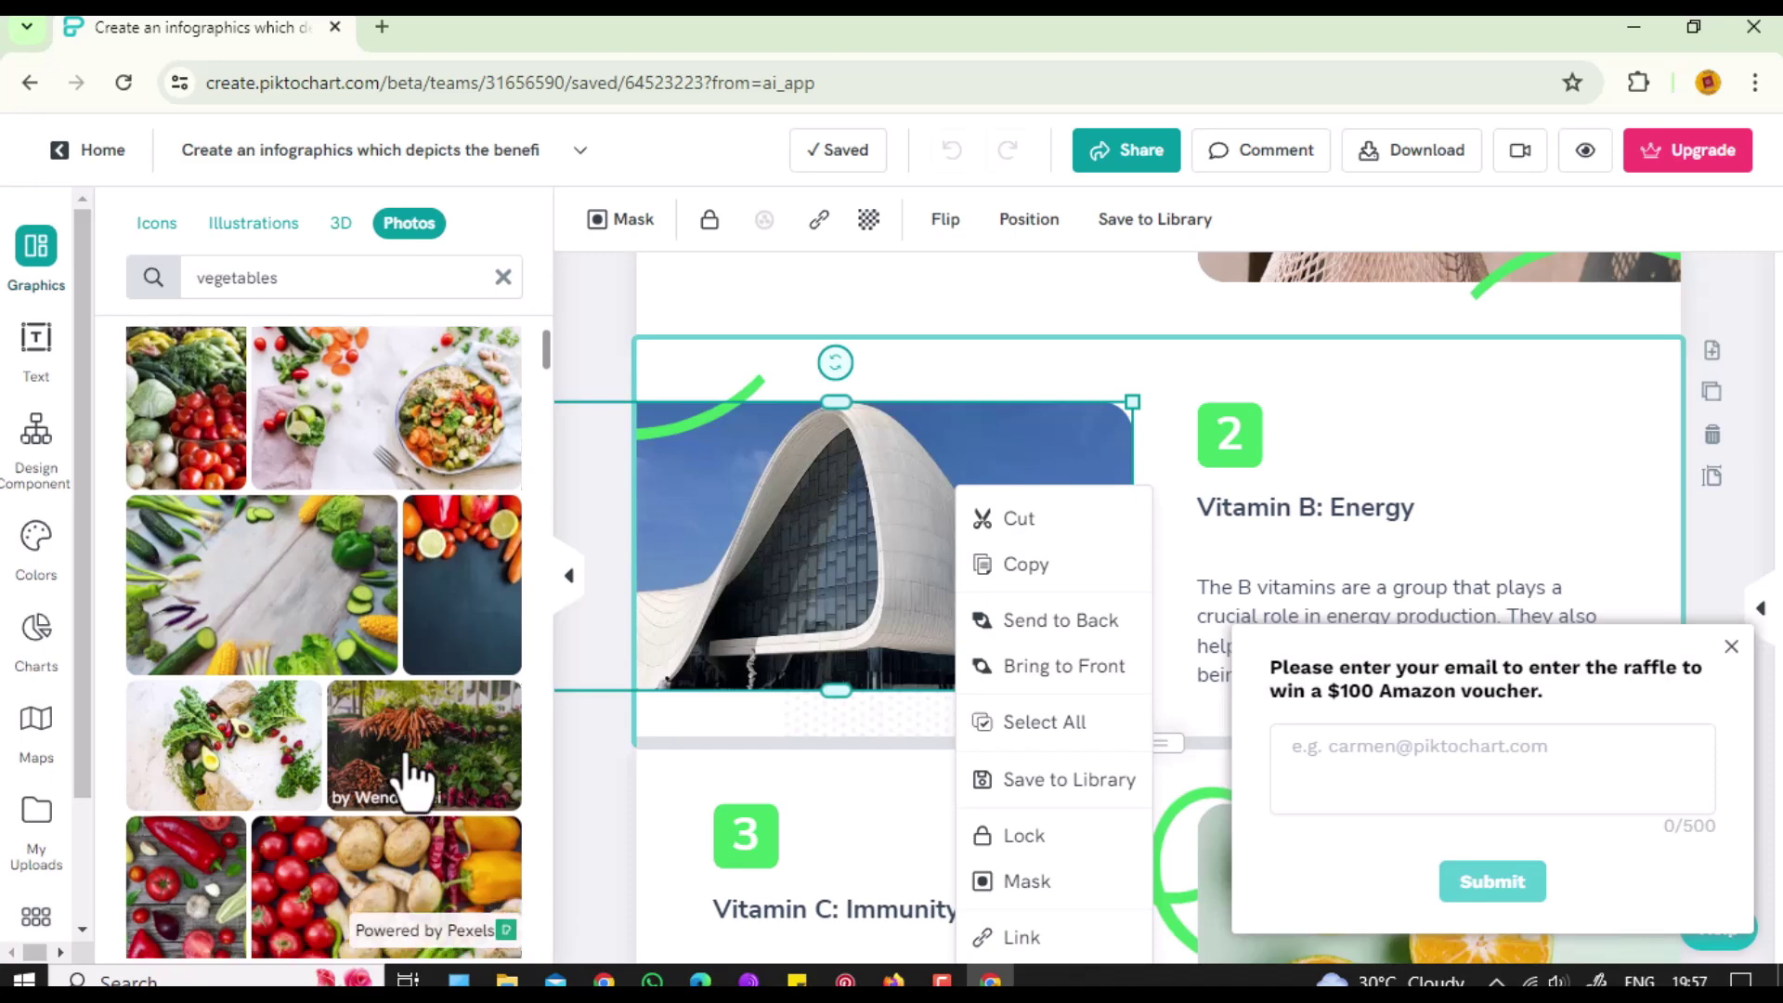
pyautogui.scroll(-4, 409, 757)
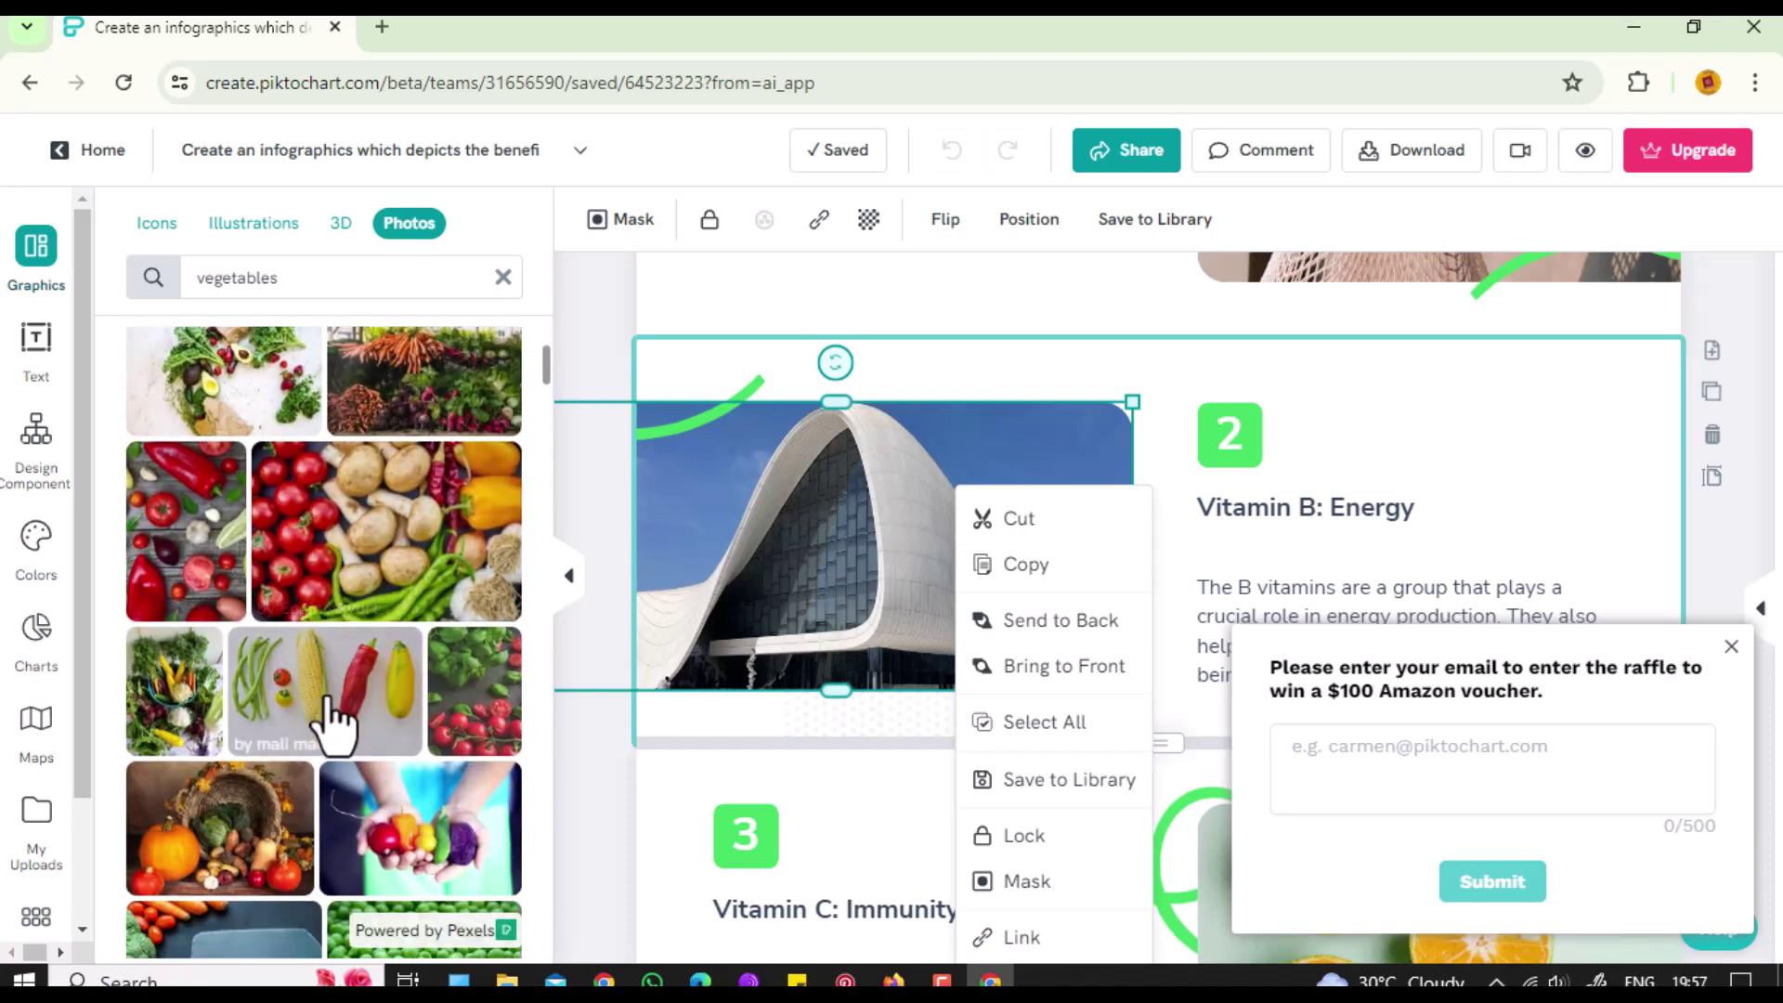
pyautogui.moveTo(327, 715); pyautogui.dragTo(812, 522)
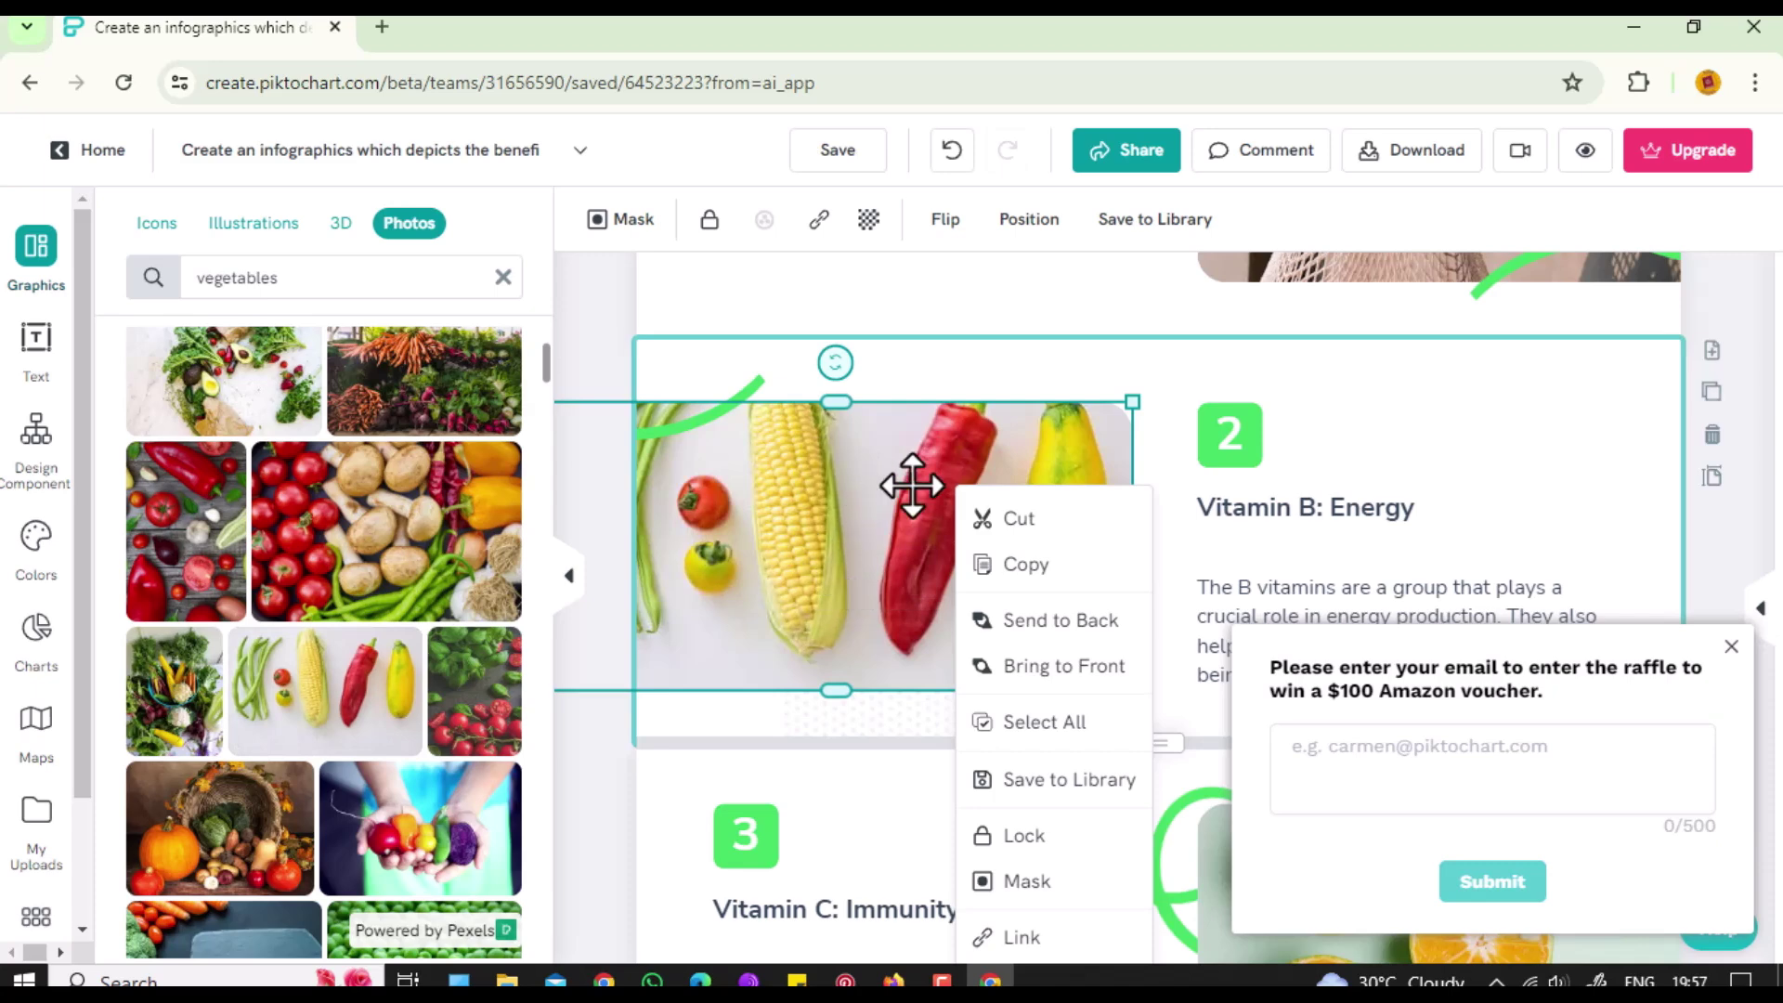
pyautogui.click(973, 375)
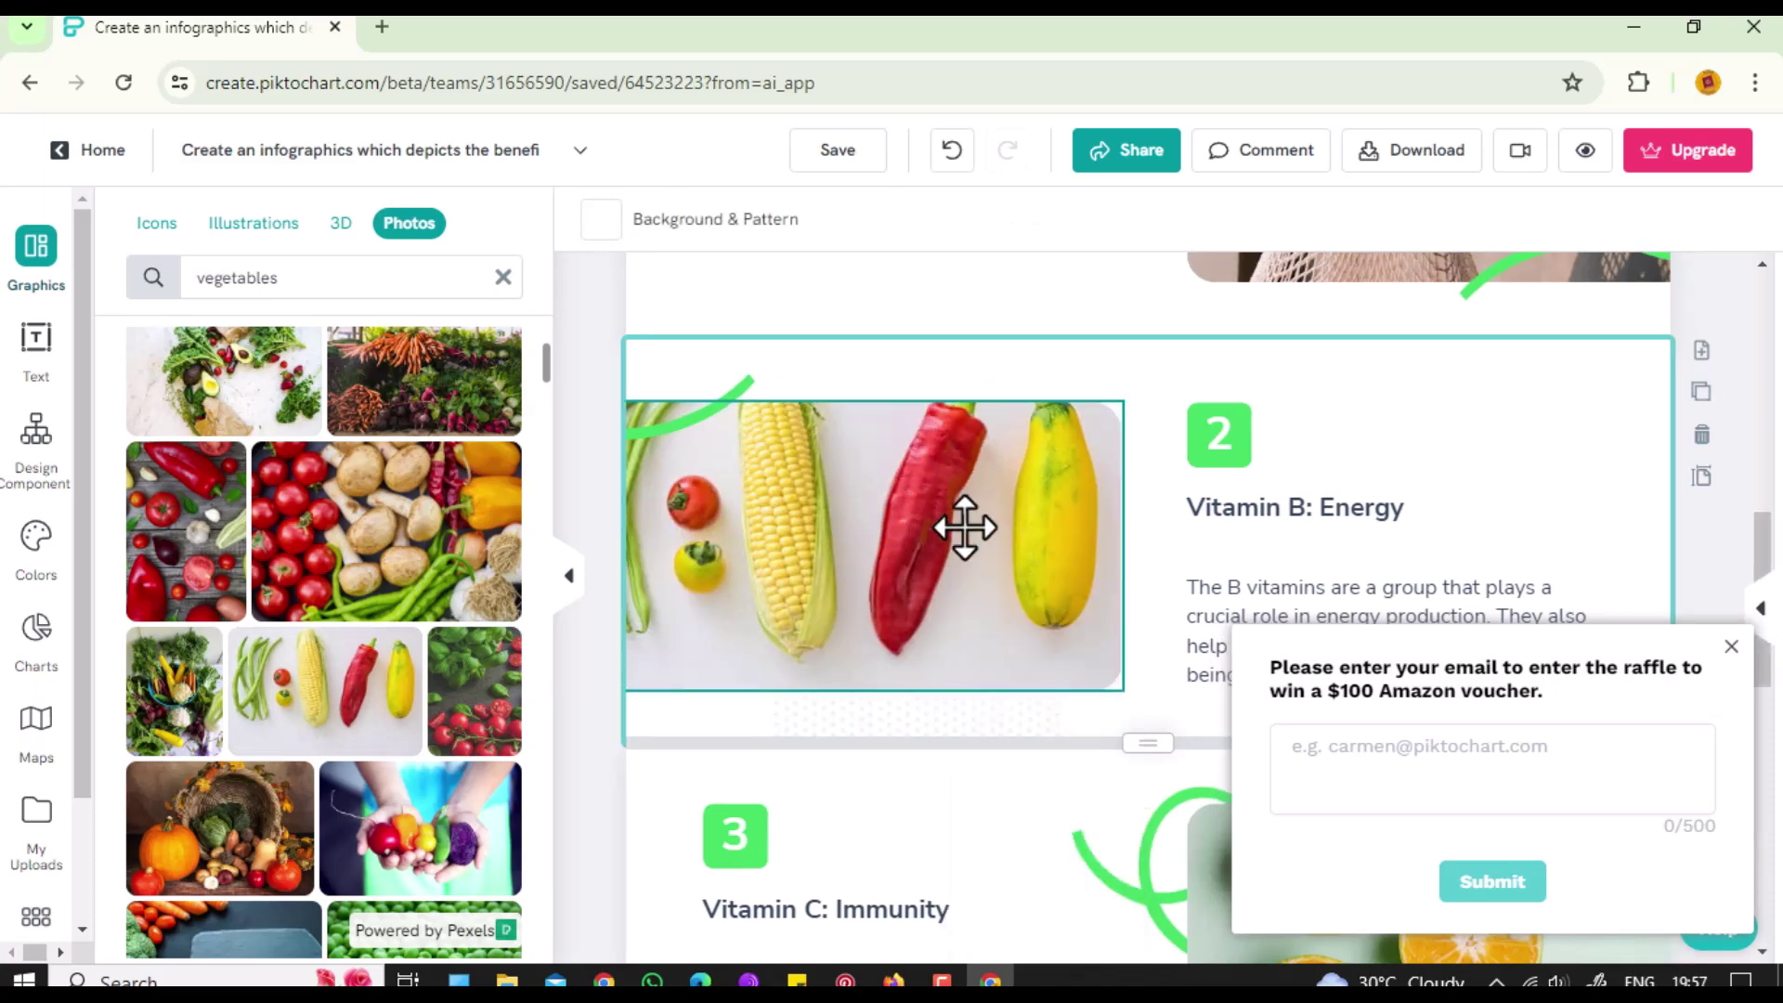
# Close the email raffle popup and select the green curve behind the orange photo.
pyautogui.click(1731, 649)
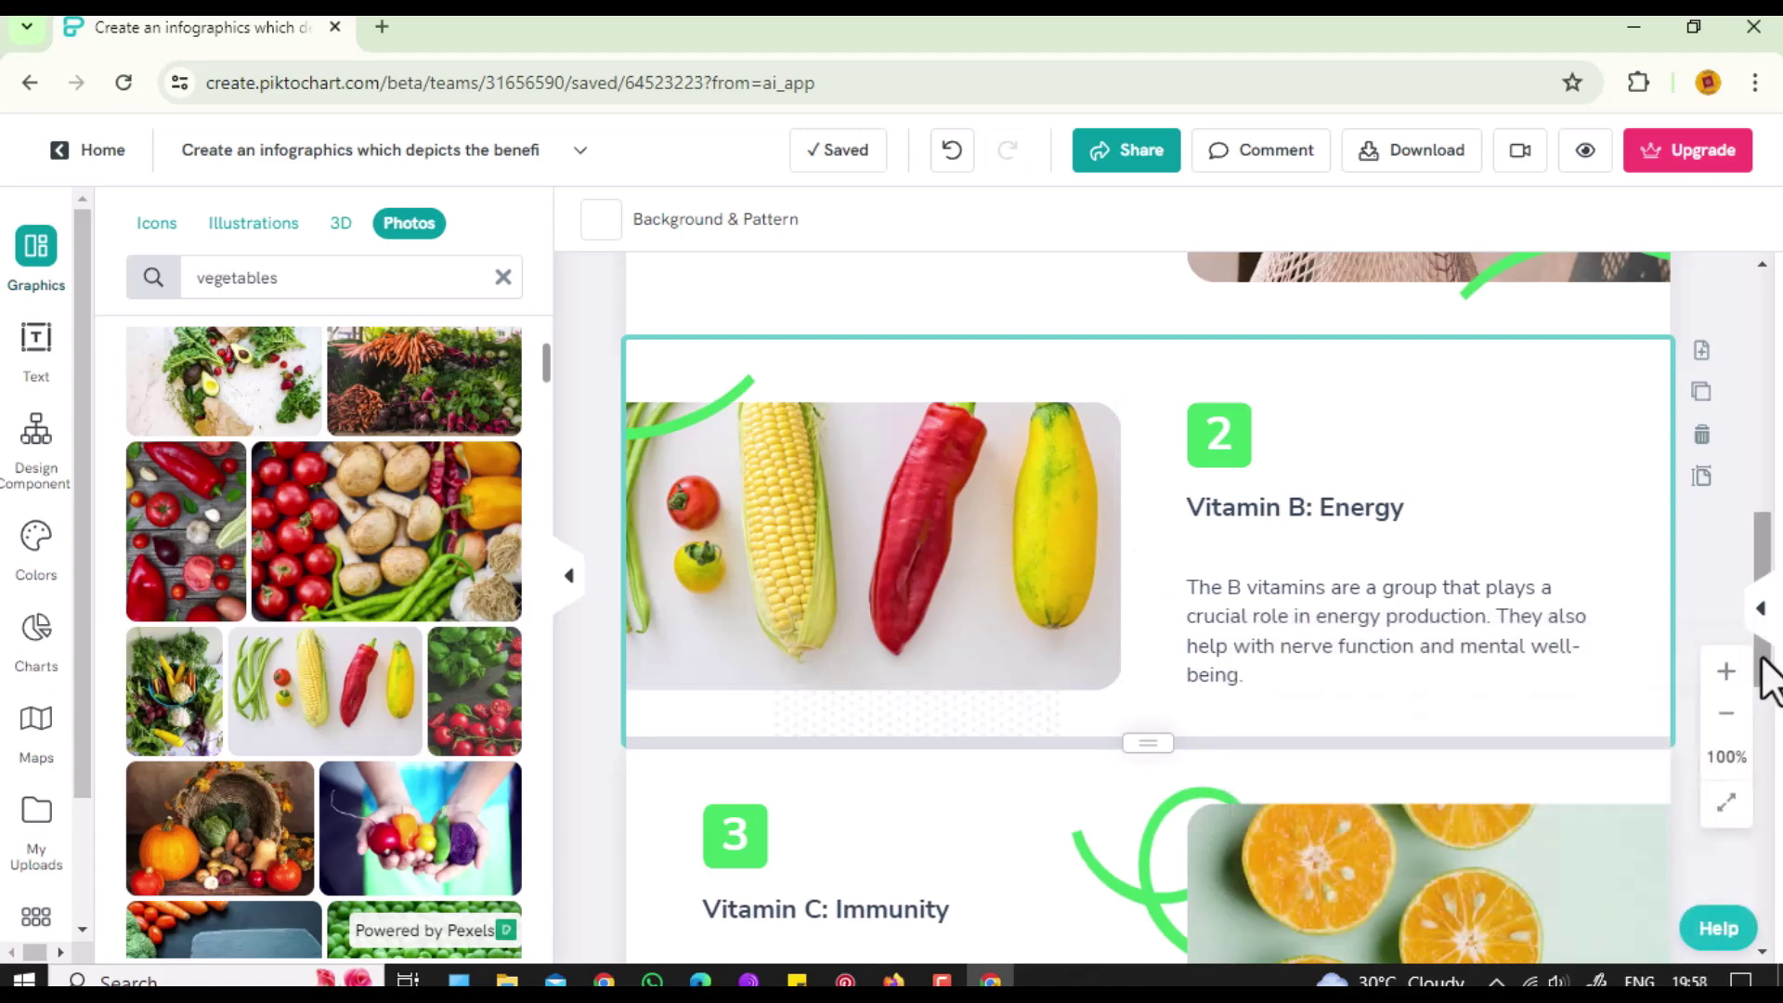
pyautogui.moveTo(1766, 676)
pyautogui.mouseDown()
pyautogui.moveTo(1761, 845)
pyautogui.moveTo(1745, 771)
pyautogui.mouseUp()
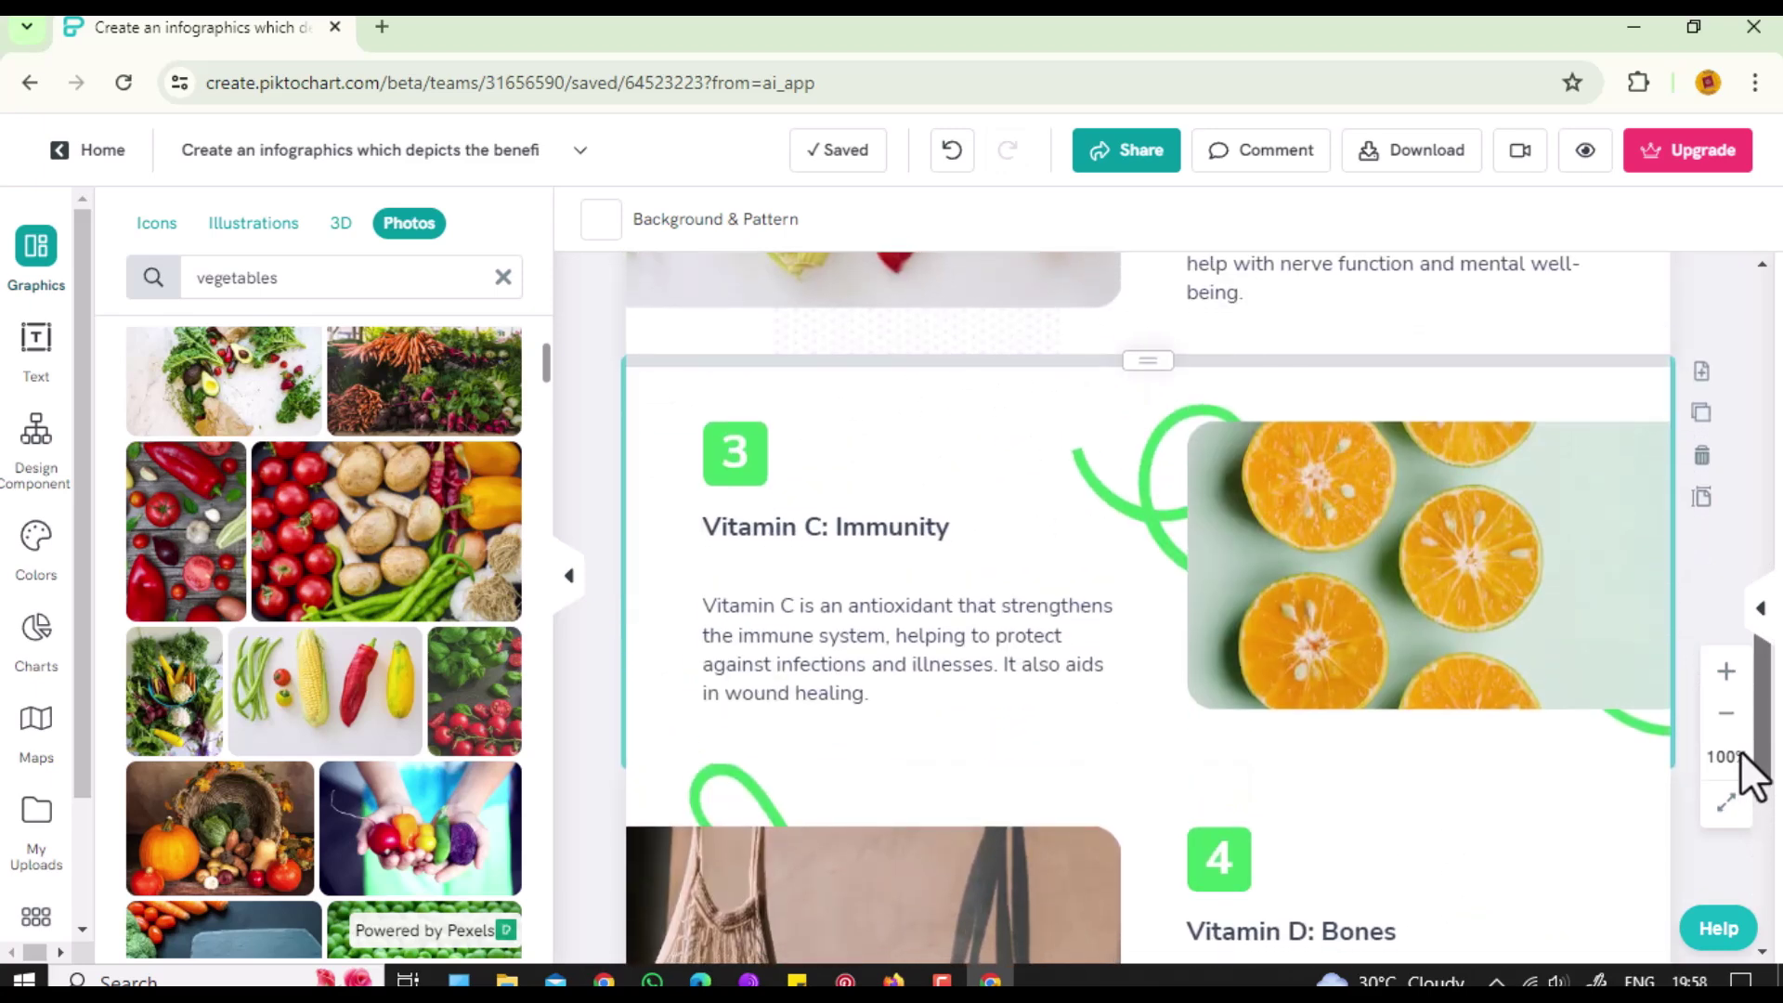
pyautogui.click(1201, 565)
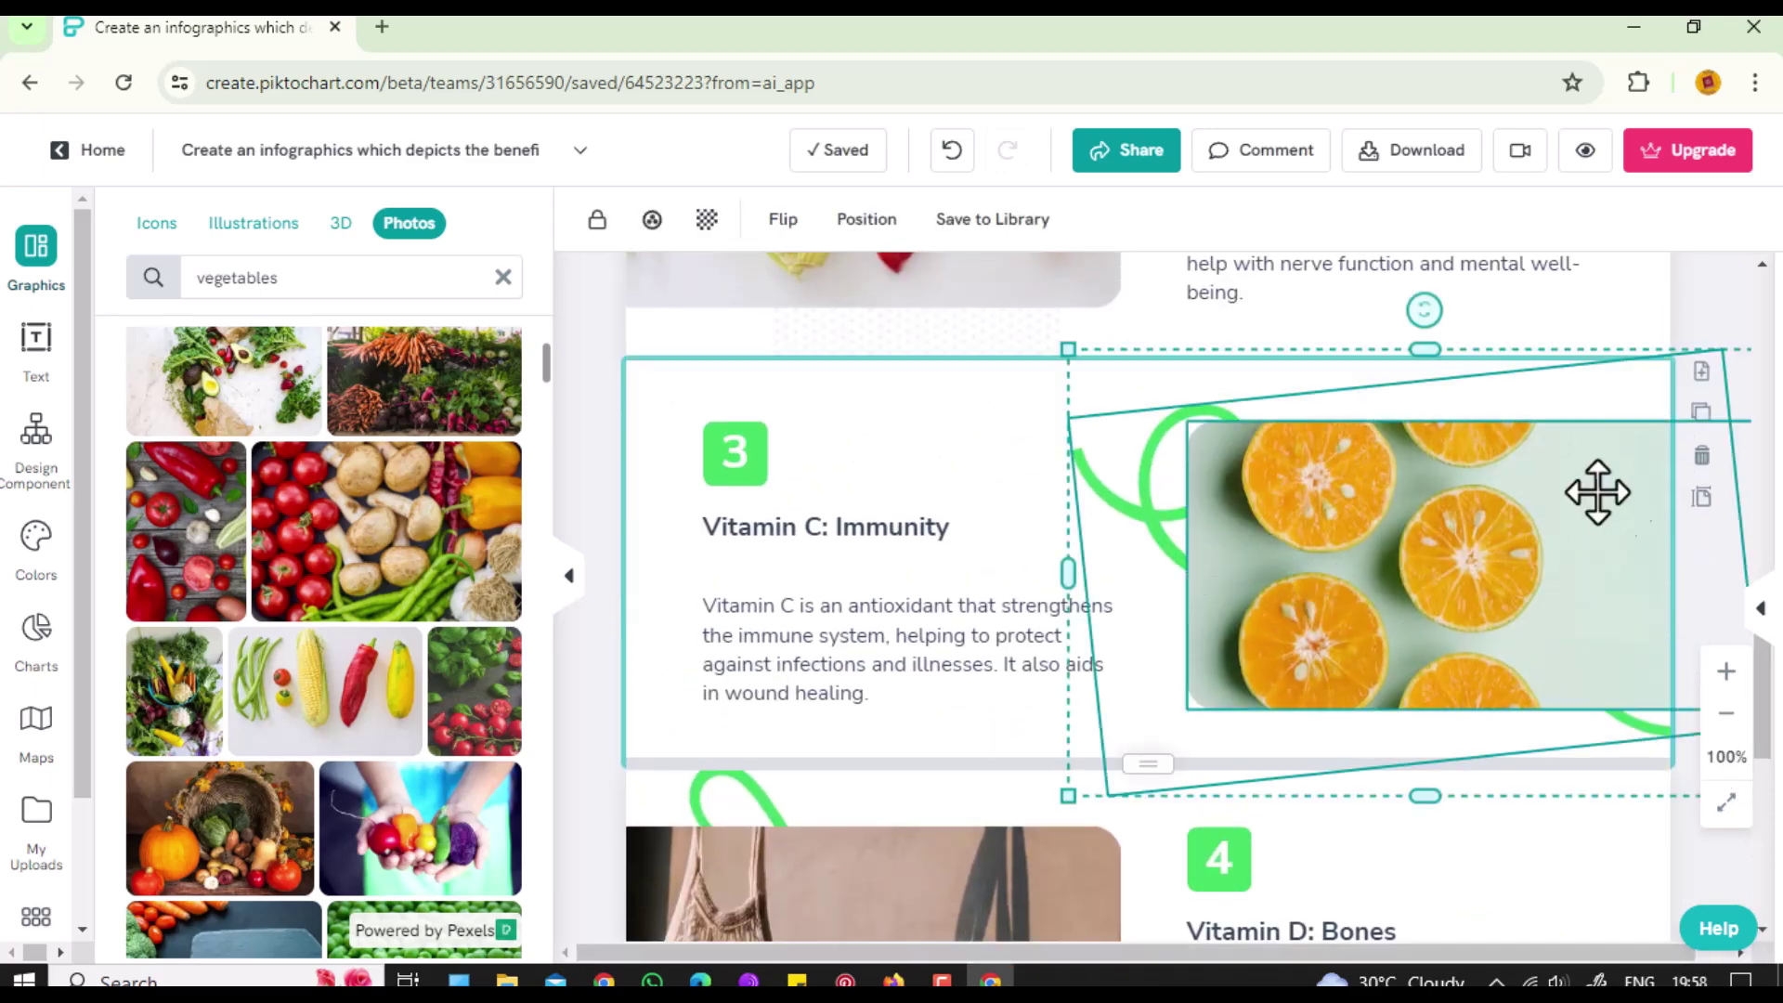
# Check the PNG download options, then collapse the photo library panel.
pyautogui.click(1399, 158)
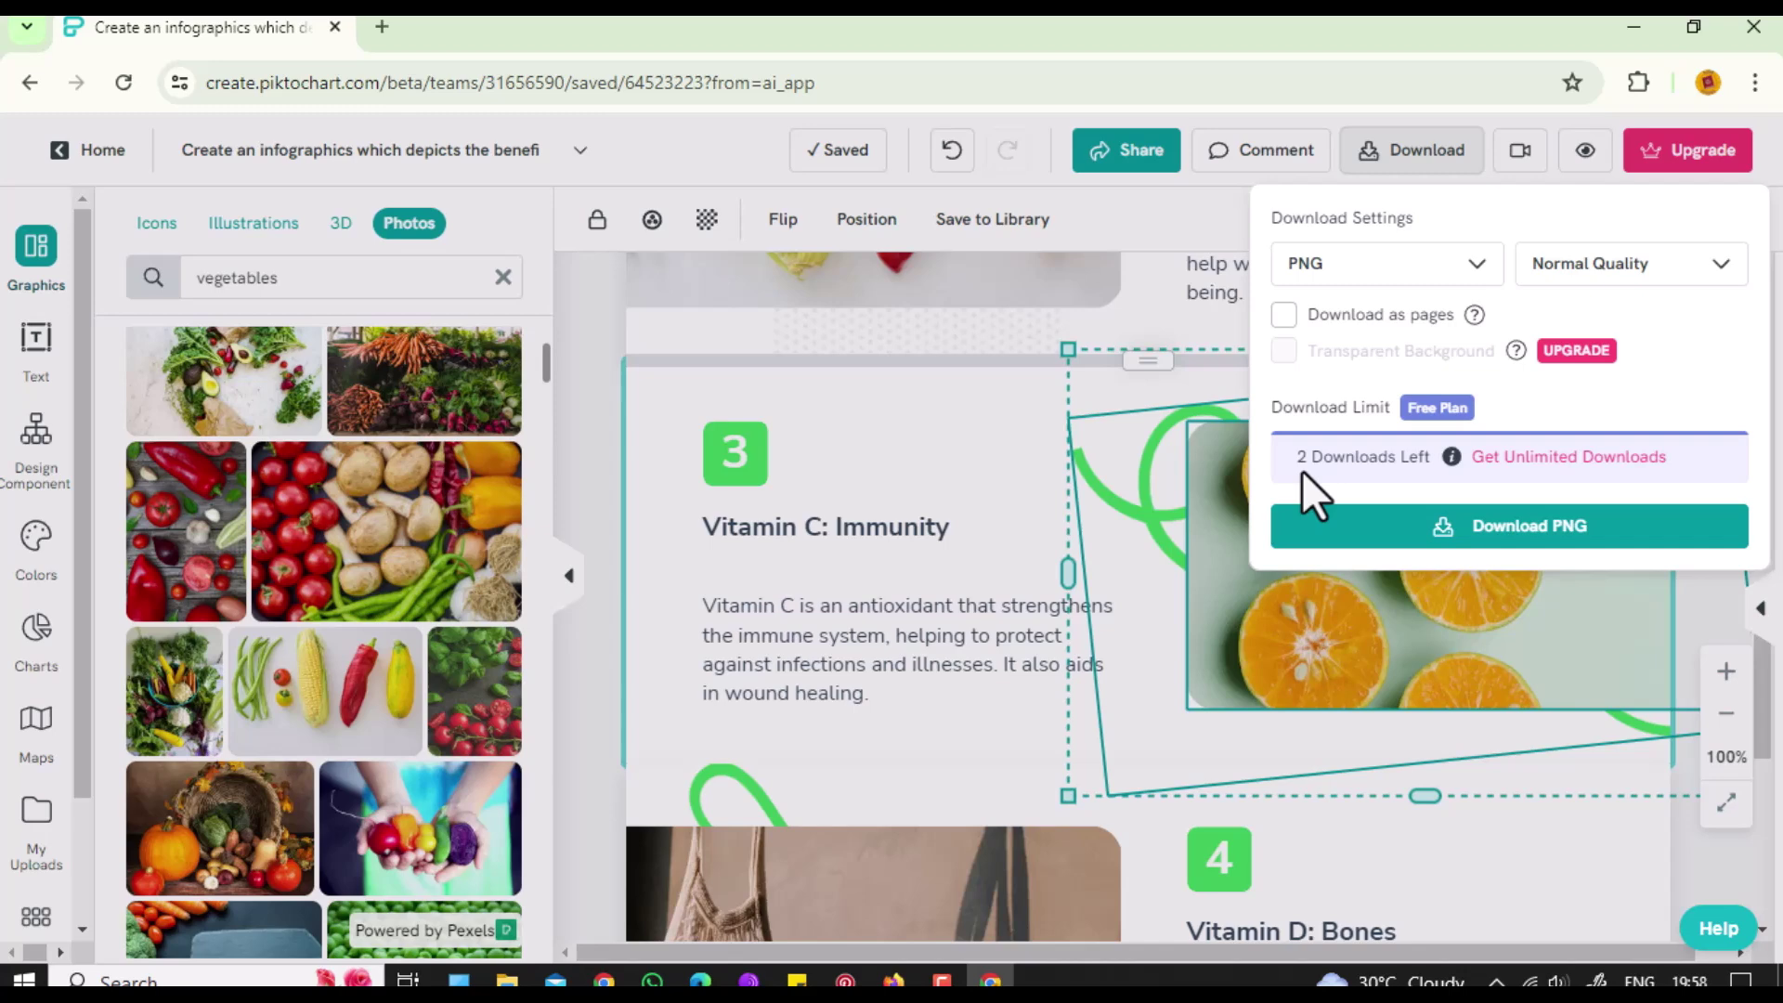
pyautogui.click(570, 578)
pyautogui.click(571, 599)
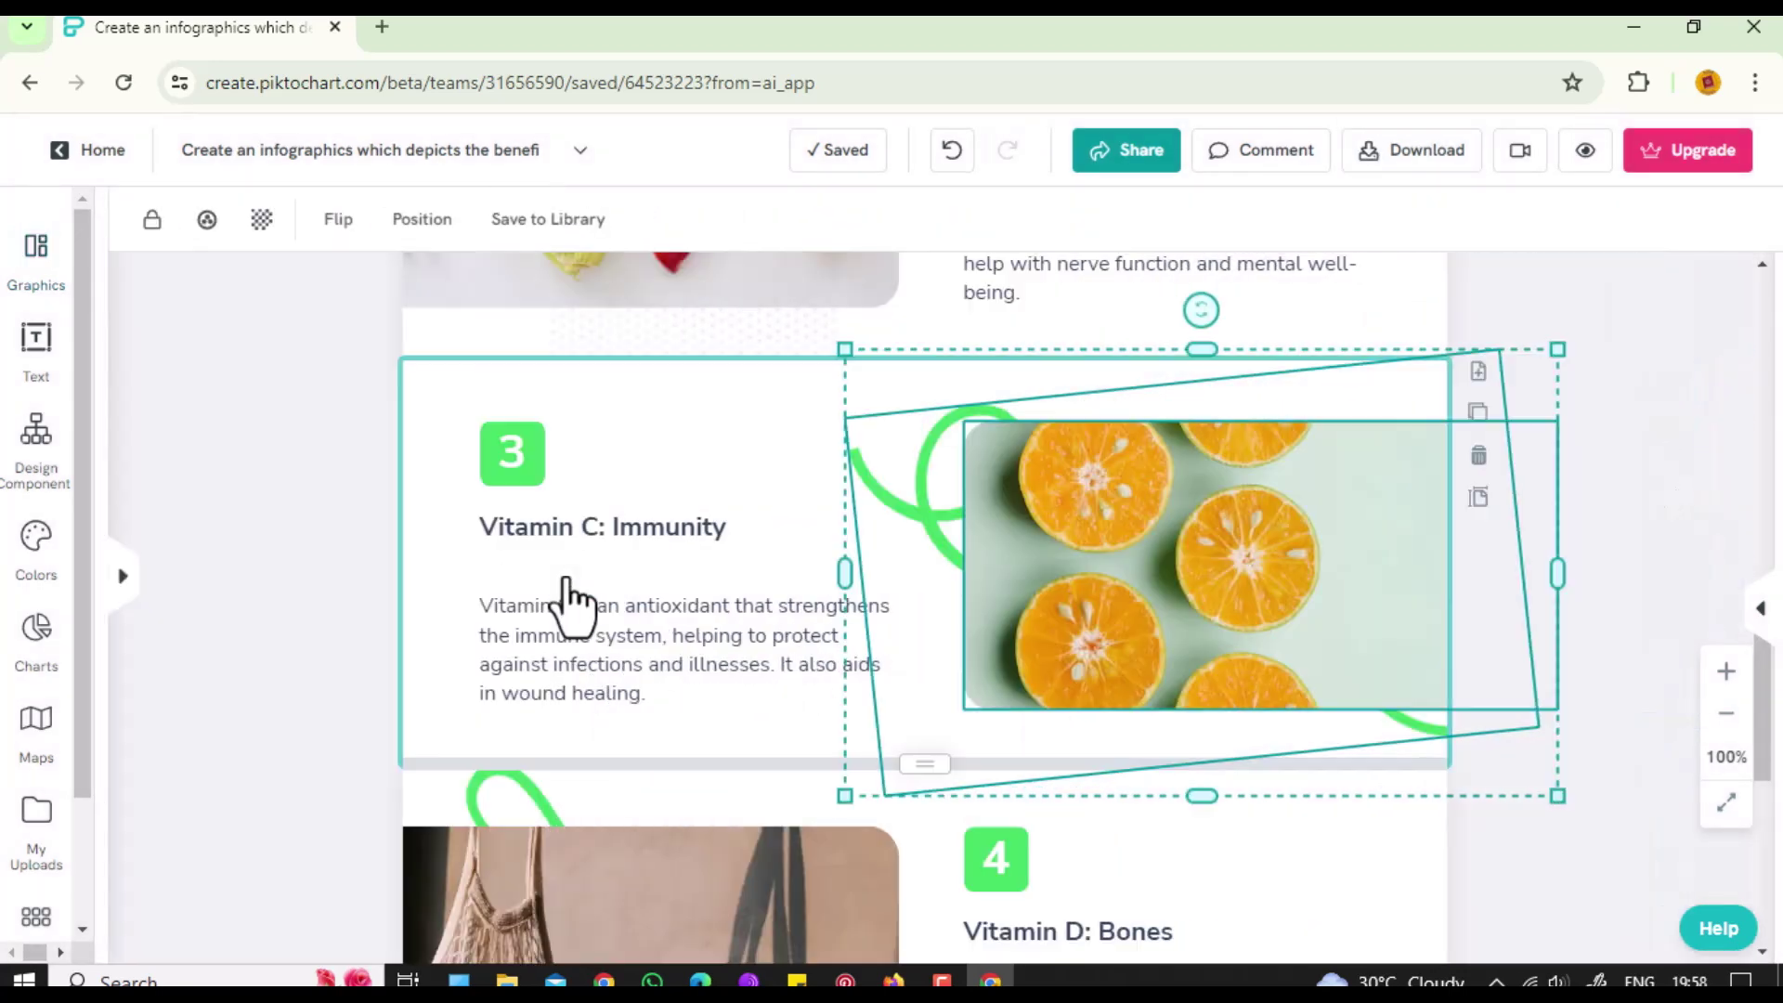
# Search the Web Store for 'scrolling s' and add Scrolling screenshot tool & screen capture.
pyautogui.click(381, 26)
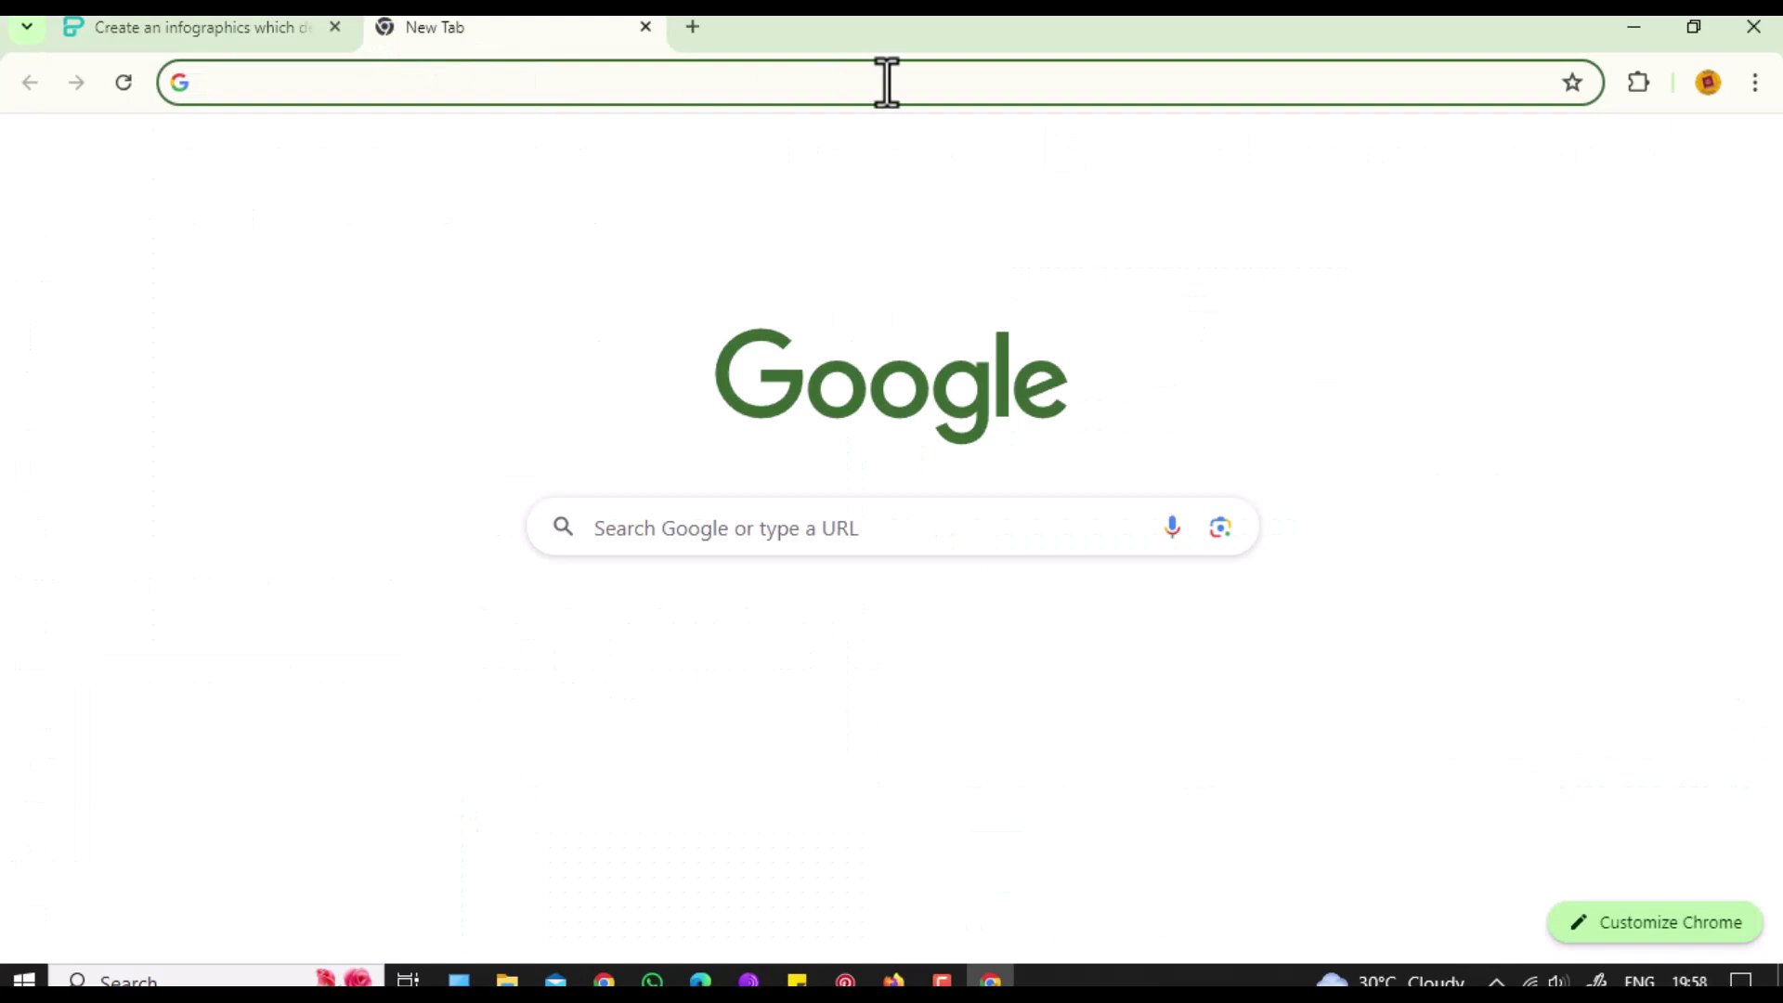
pyautogui.click(1639, 82)
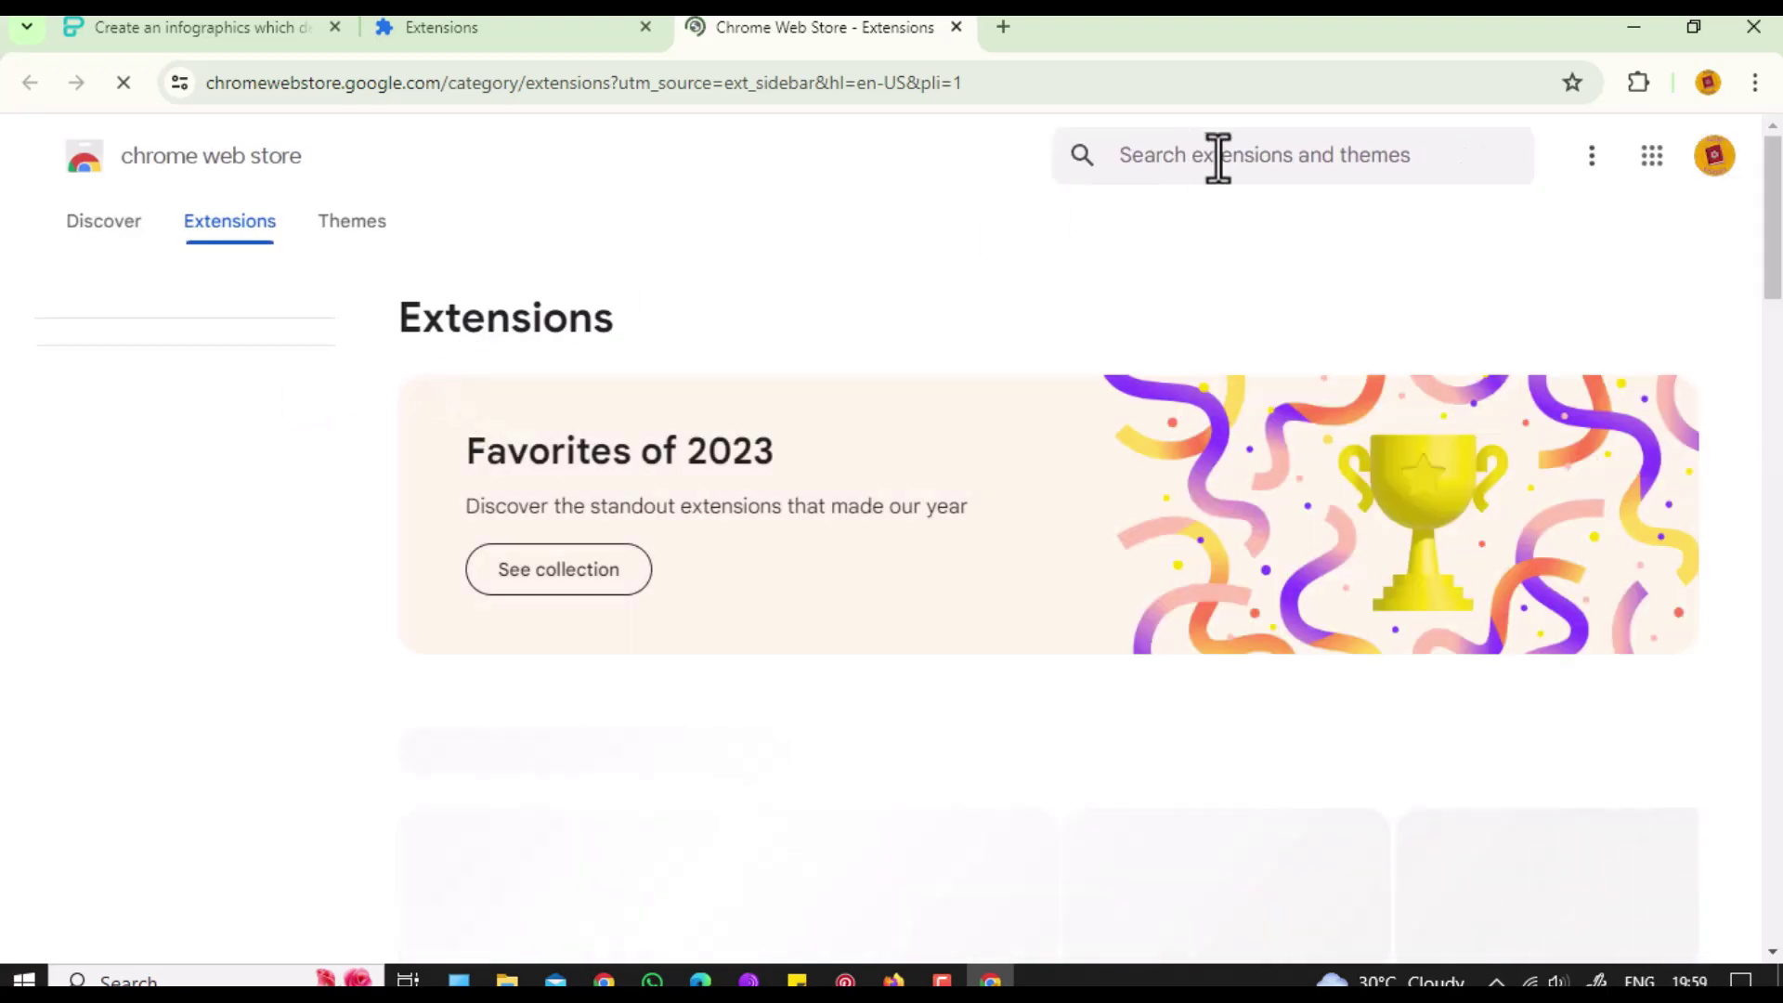
pyautogui.click(1217, 155)
pyautogui.write('sc')
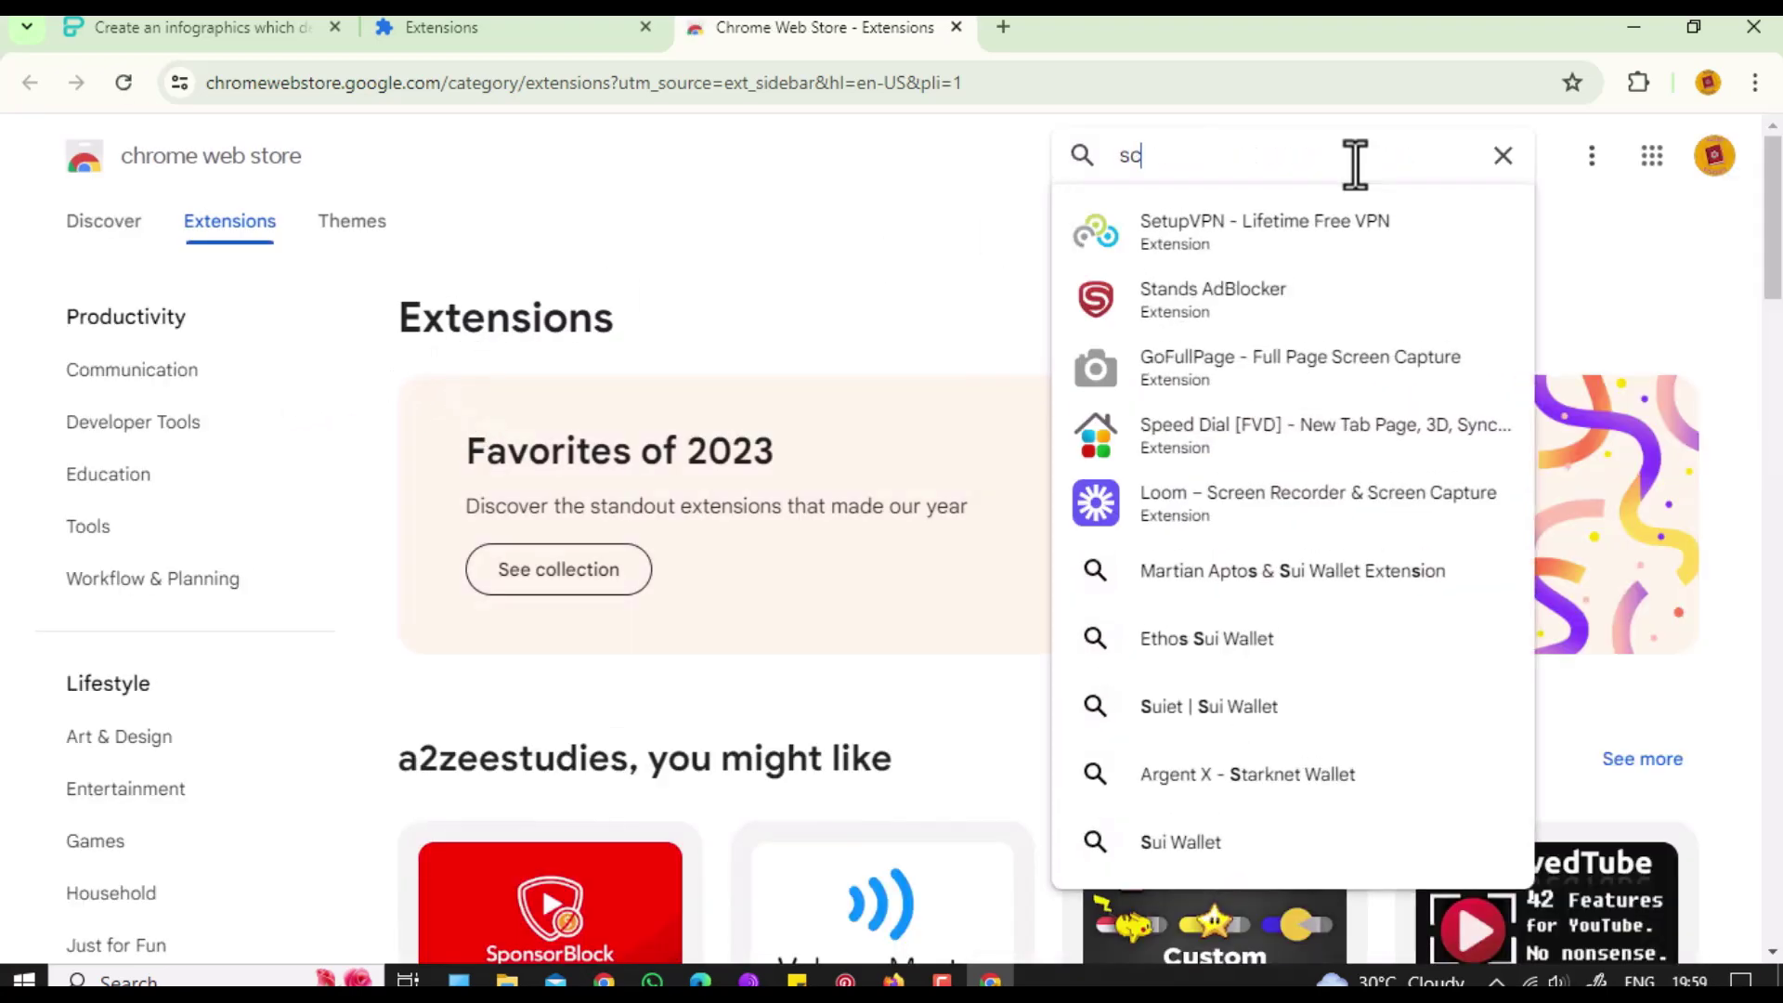
pyautogui.write('rollin')
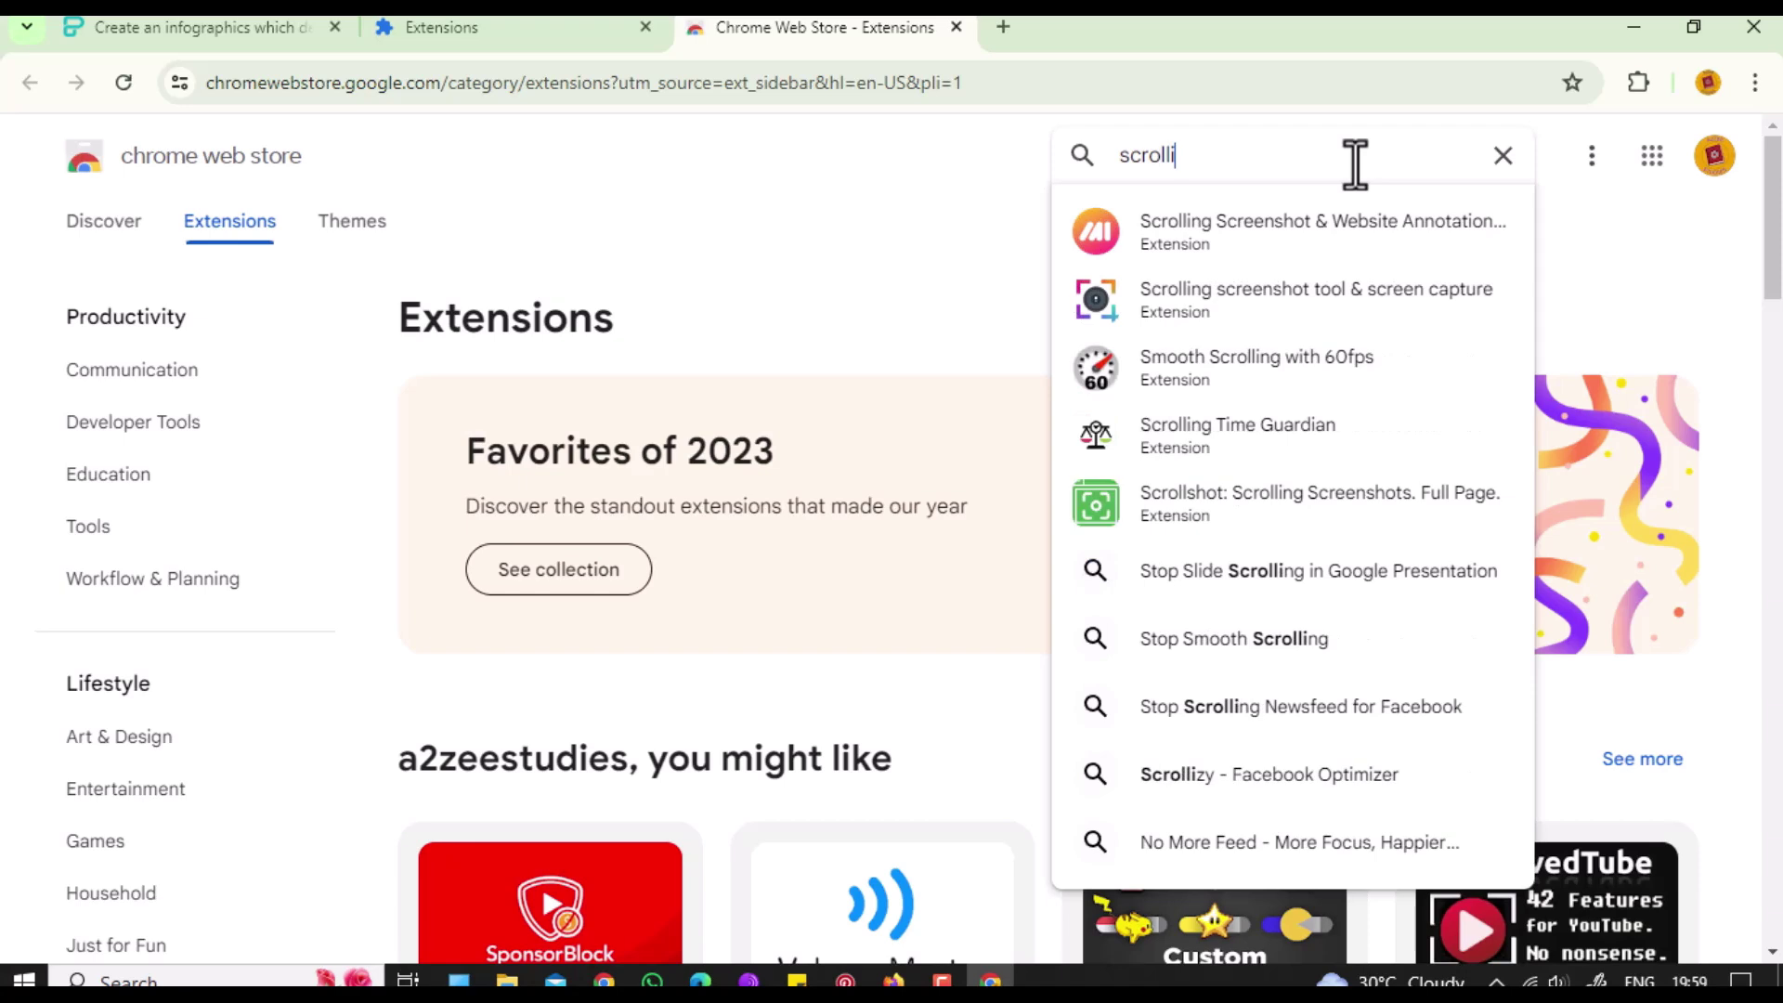
pyautogui.write('g s')
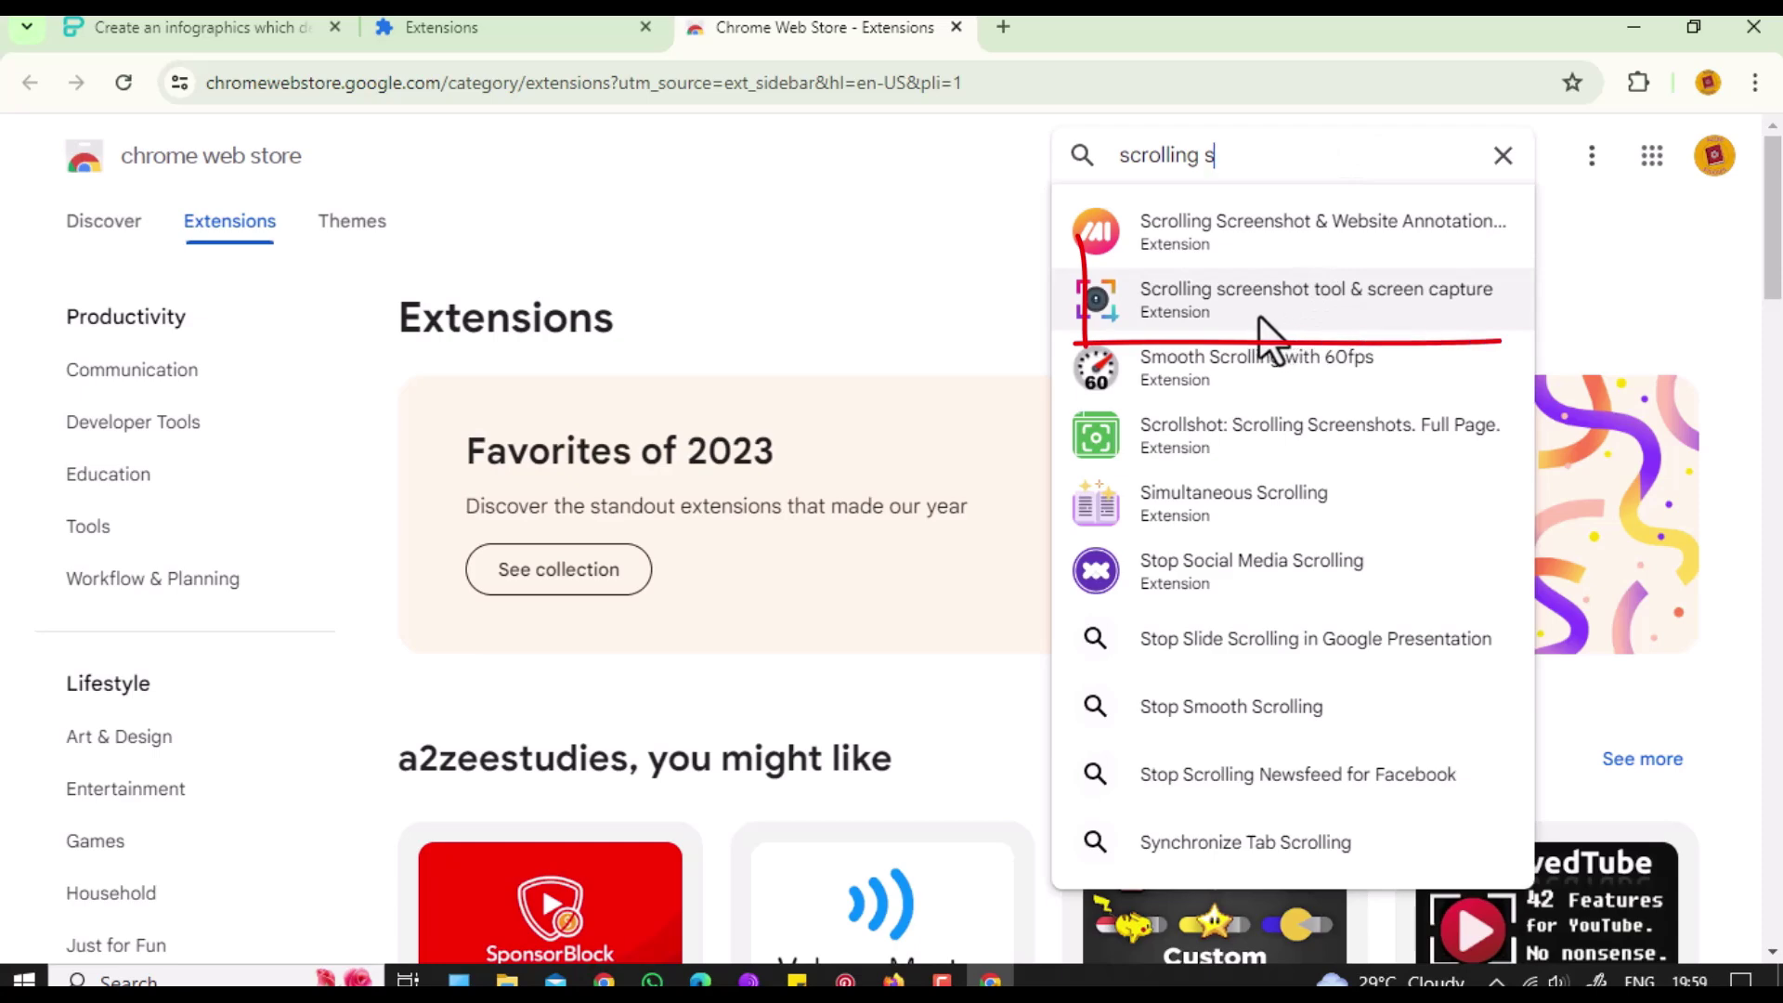
pyautogui.click(1200, 309)
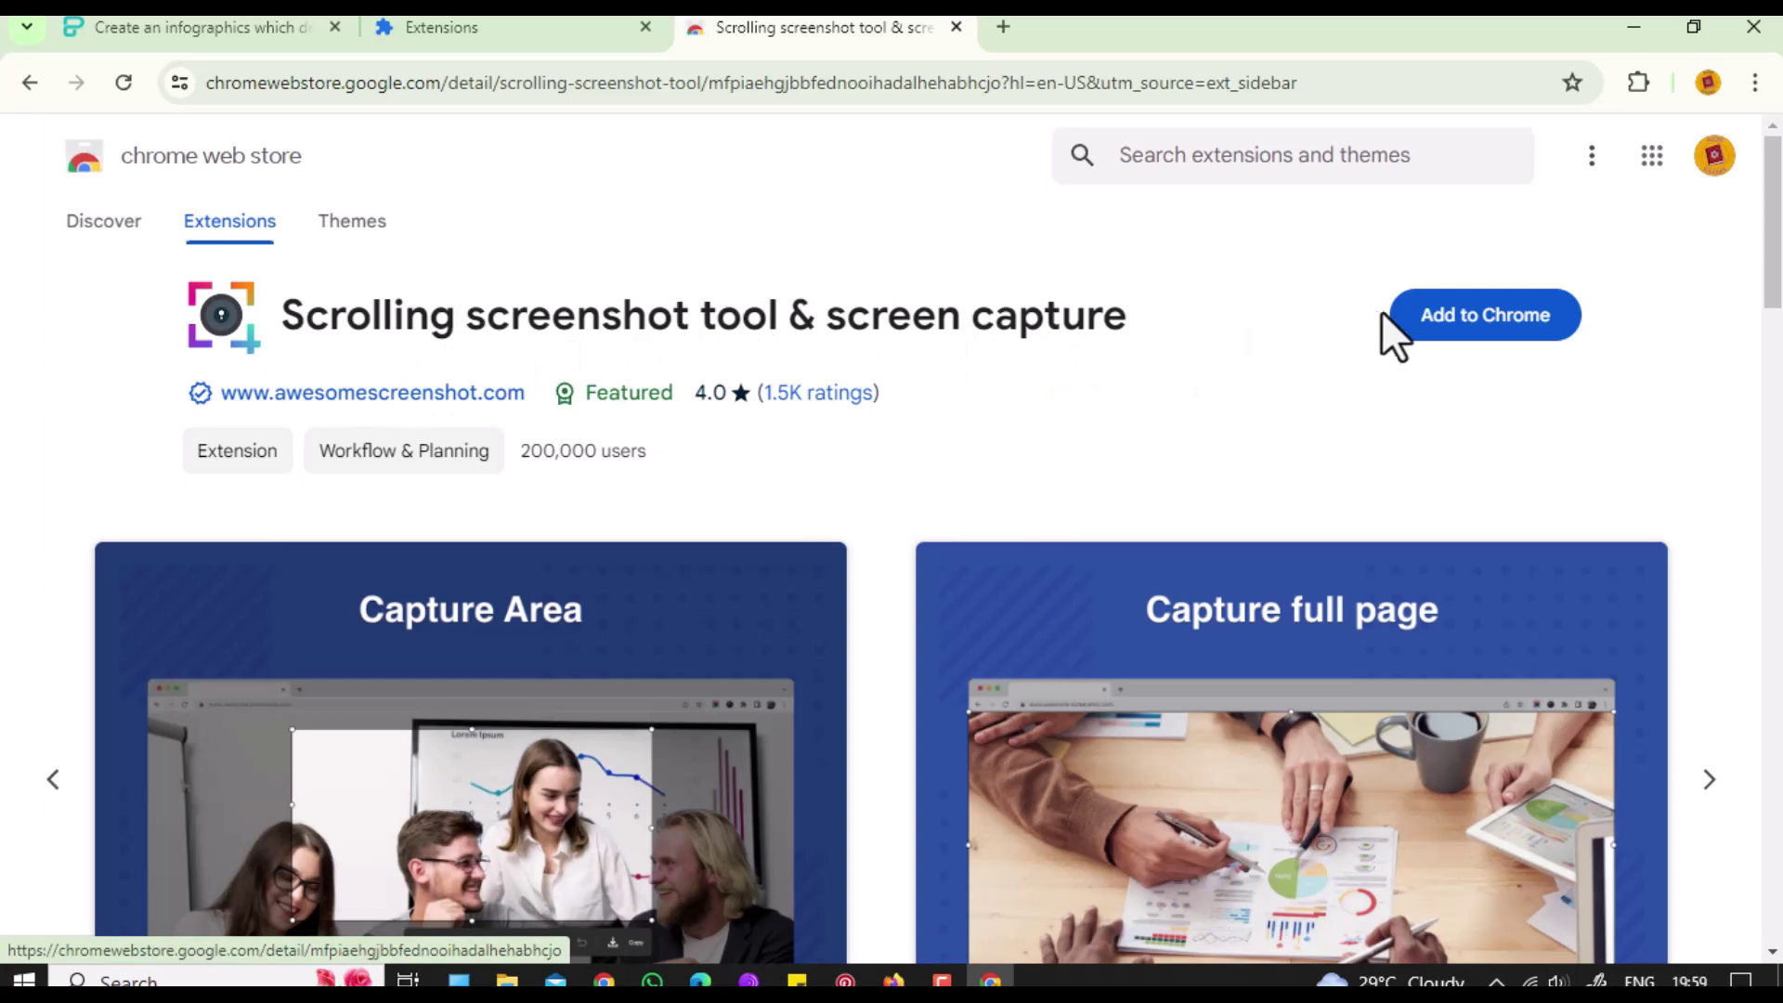
pyautogui.click(1483, 325)
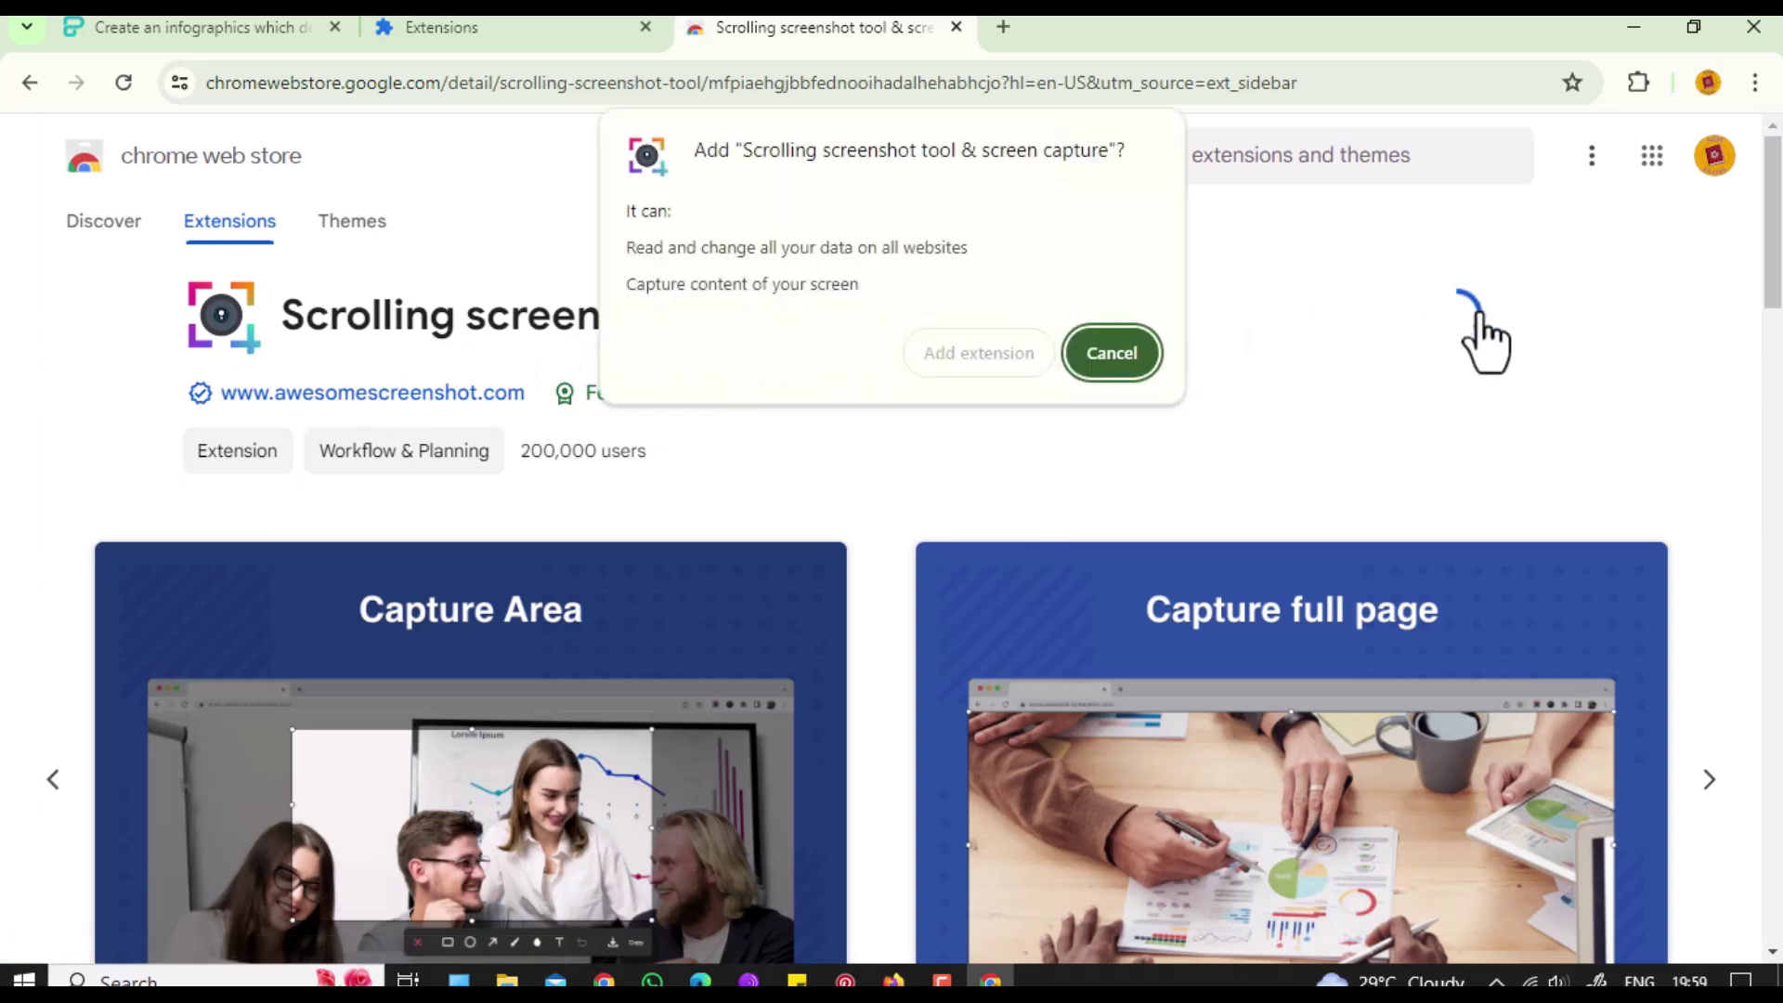
pyautogui.click(972, 361)
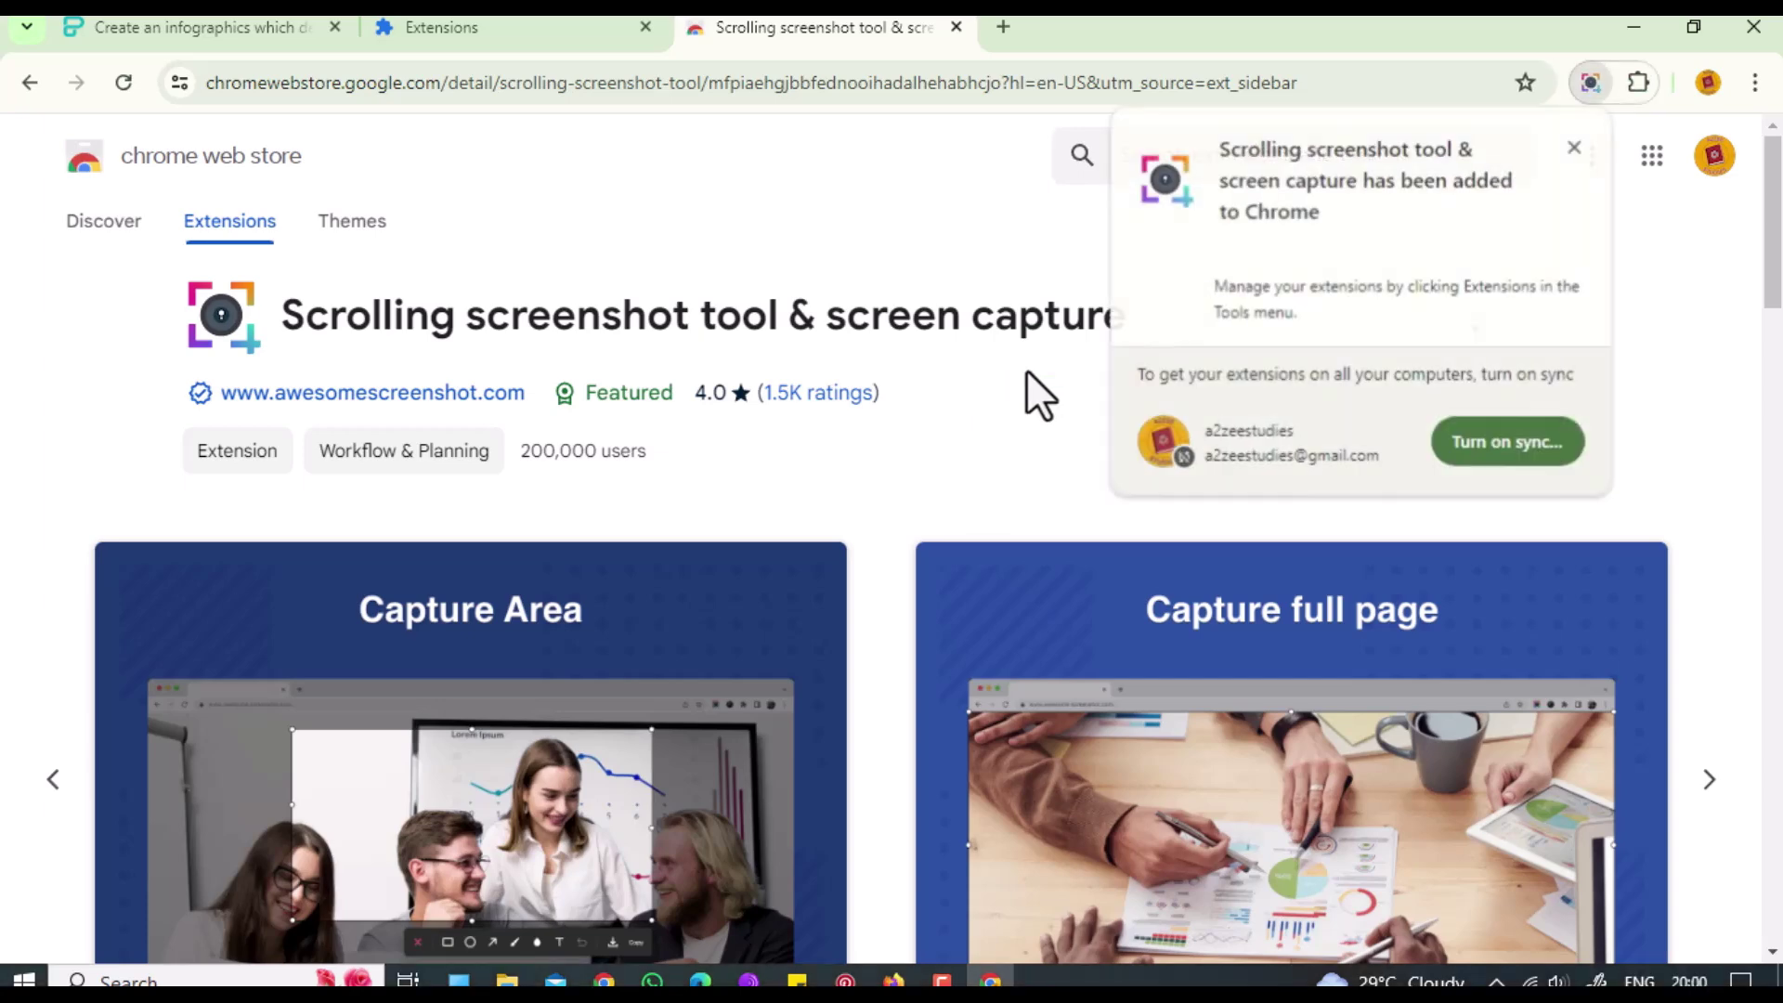
pyautogui.click(1574, 146)
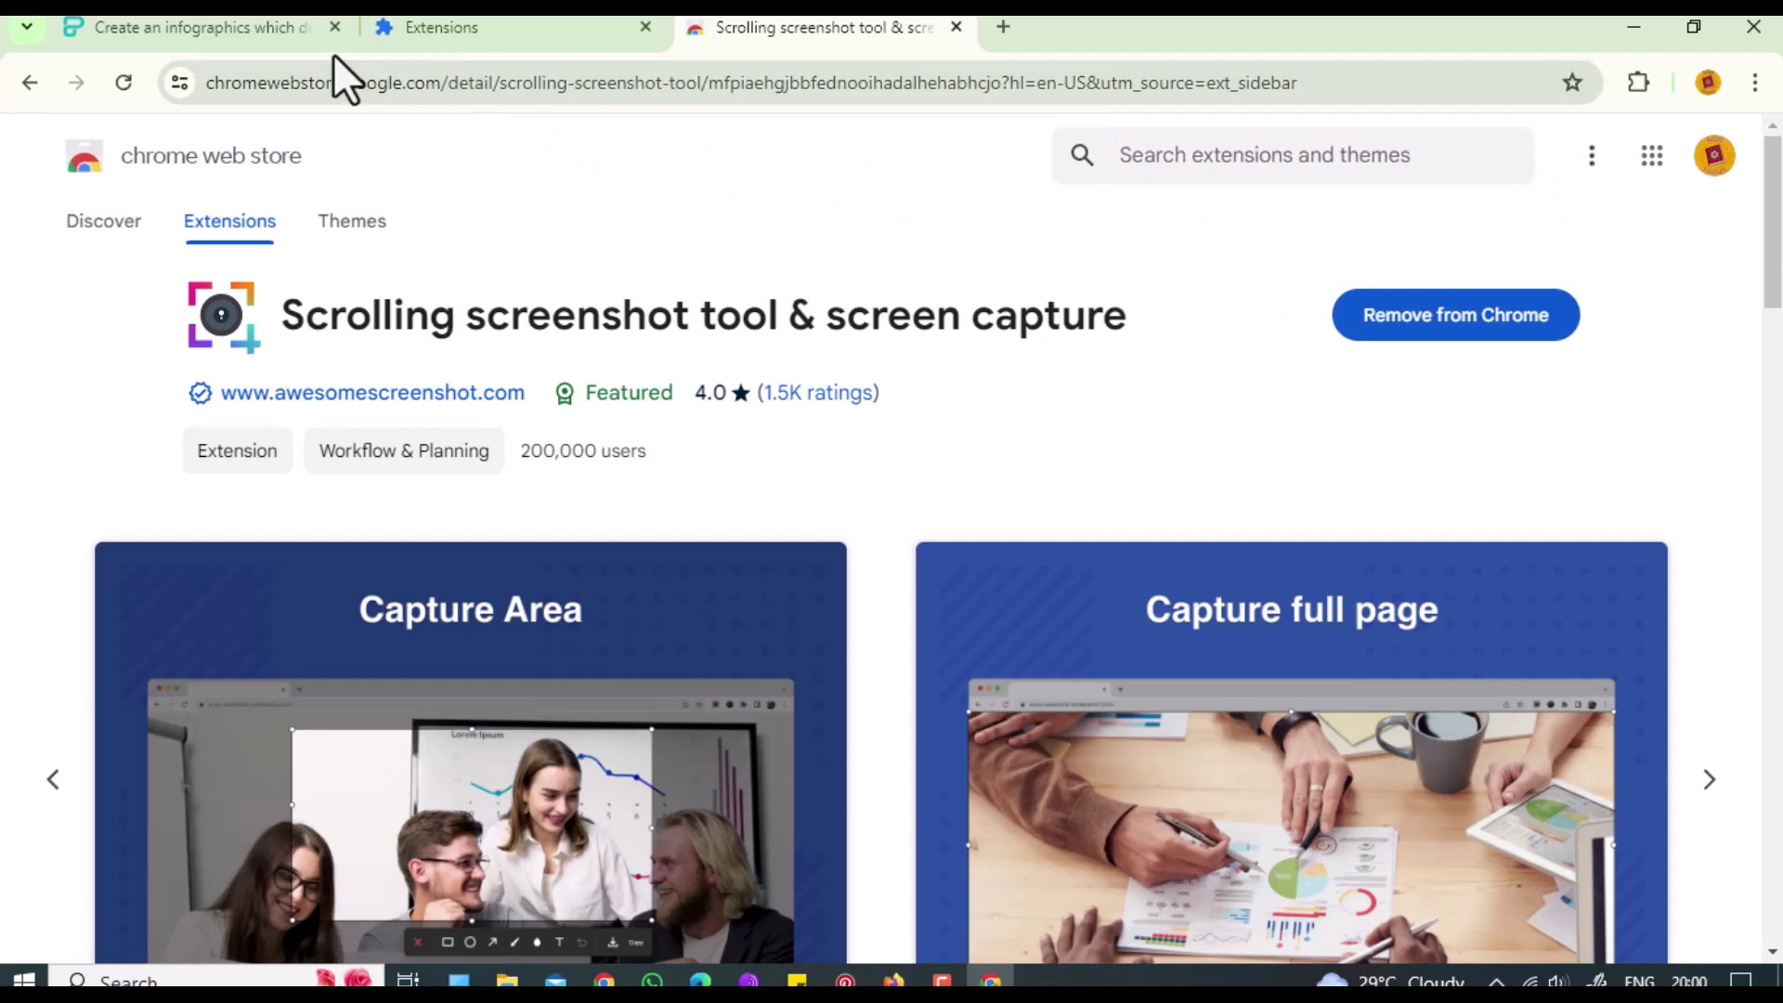
# Fit the Piktochart page to the window and capture it with the extension's Full Page option.
pyautogui.click(260, 29)
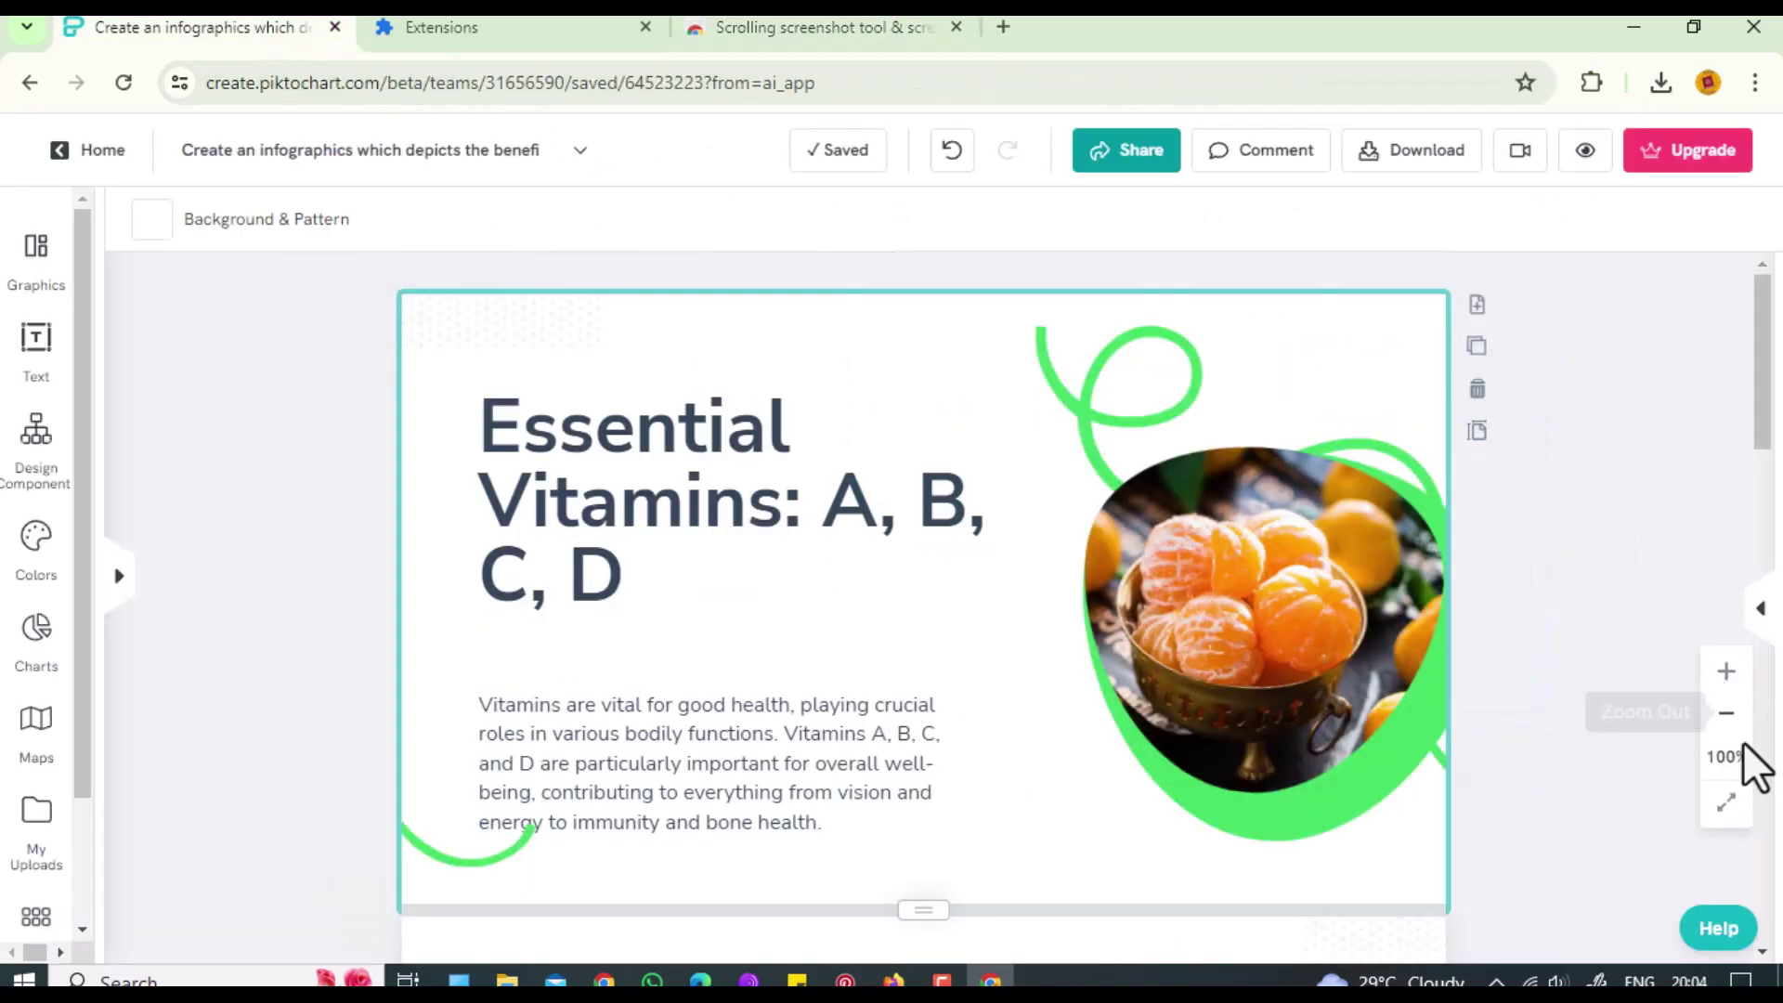
pyautogui.click(1727, 803)
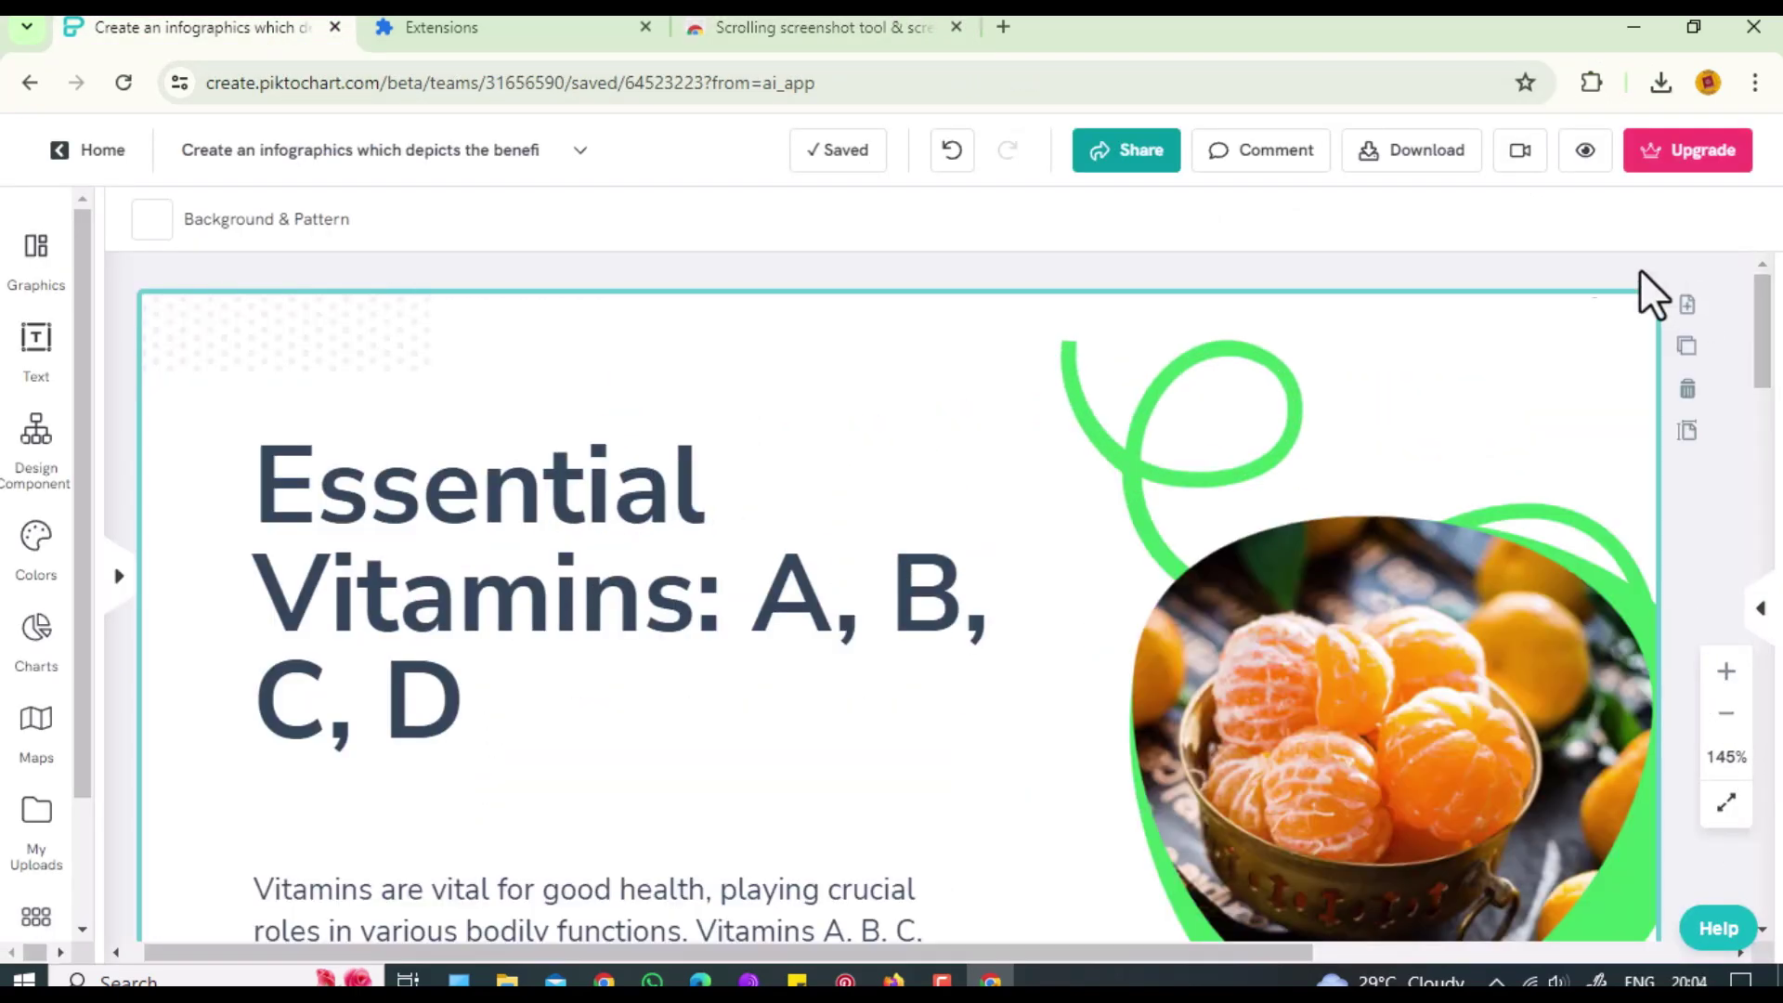
pyautogui.click(1590, 82)
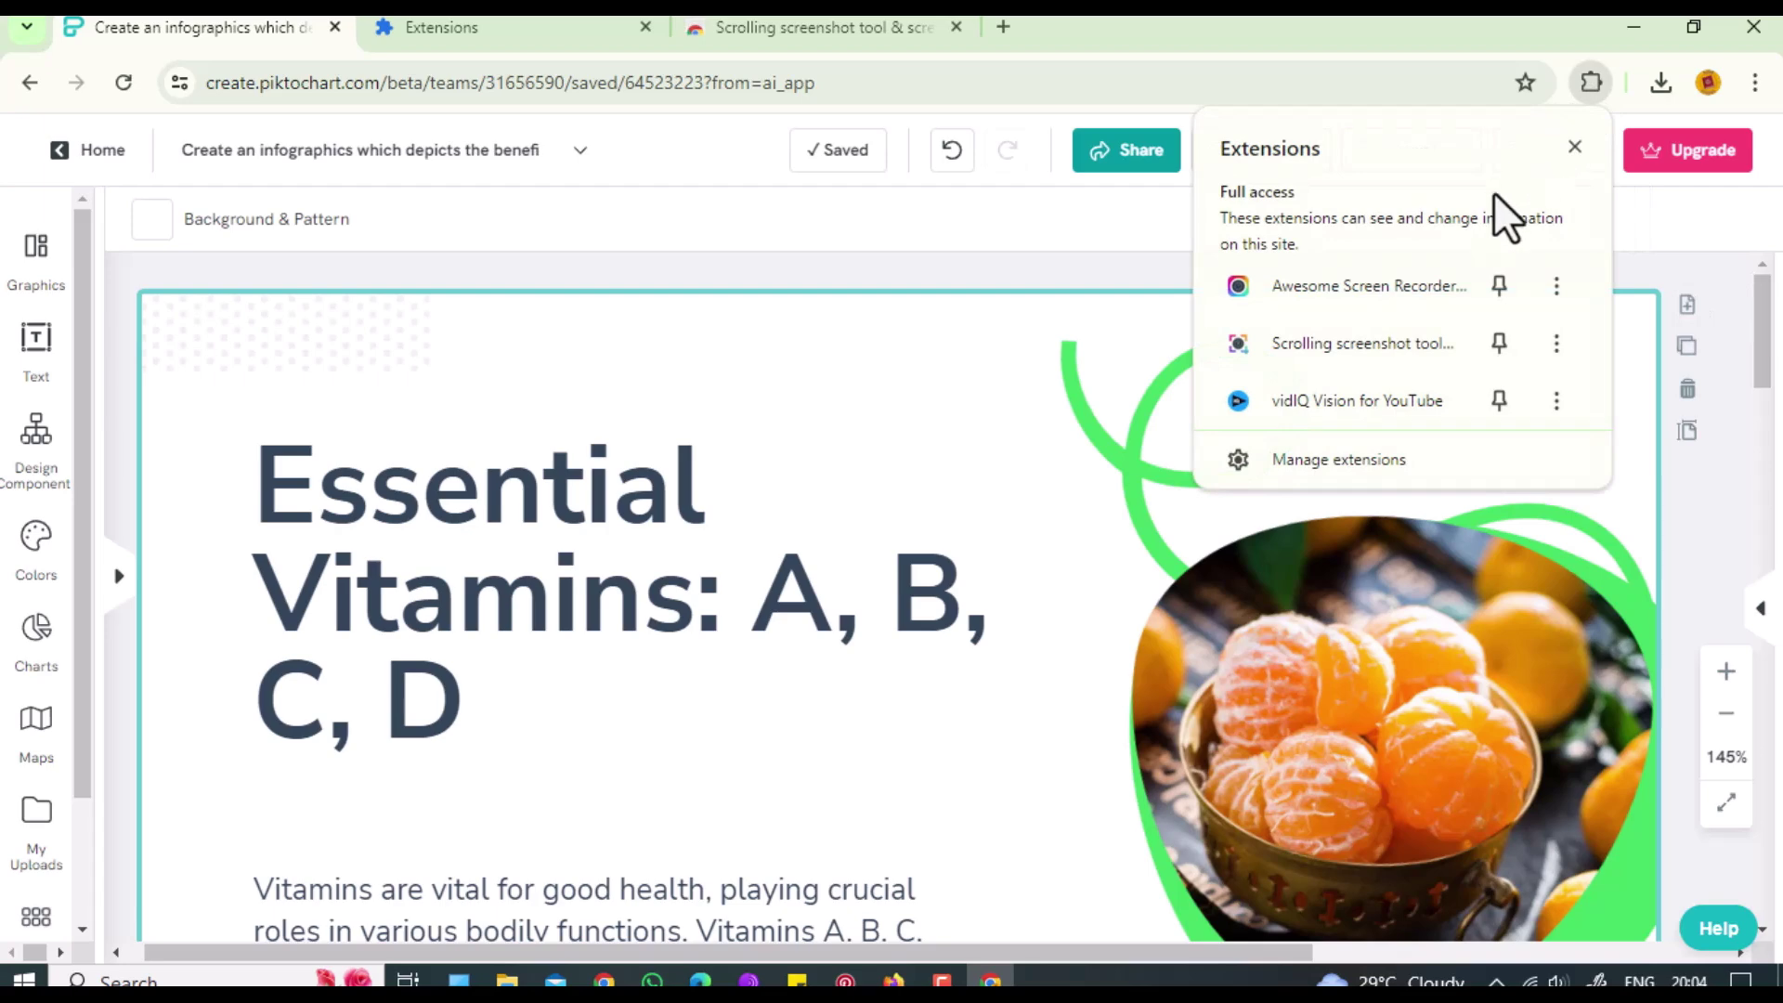
pyautogui.click(1345, 345)
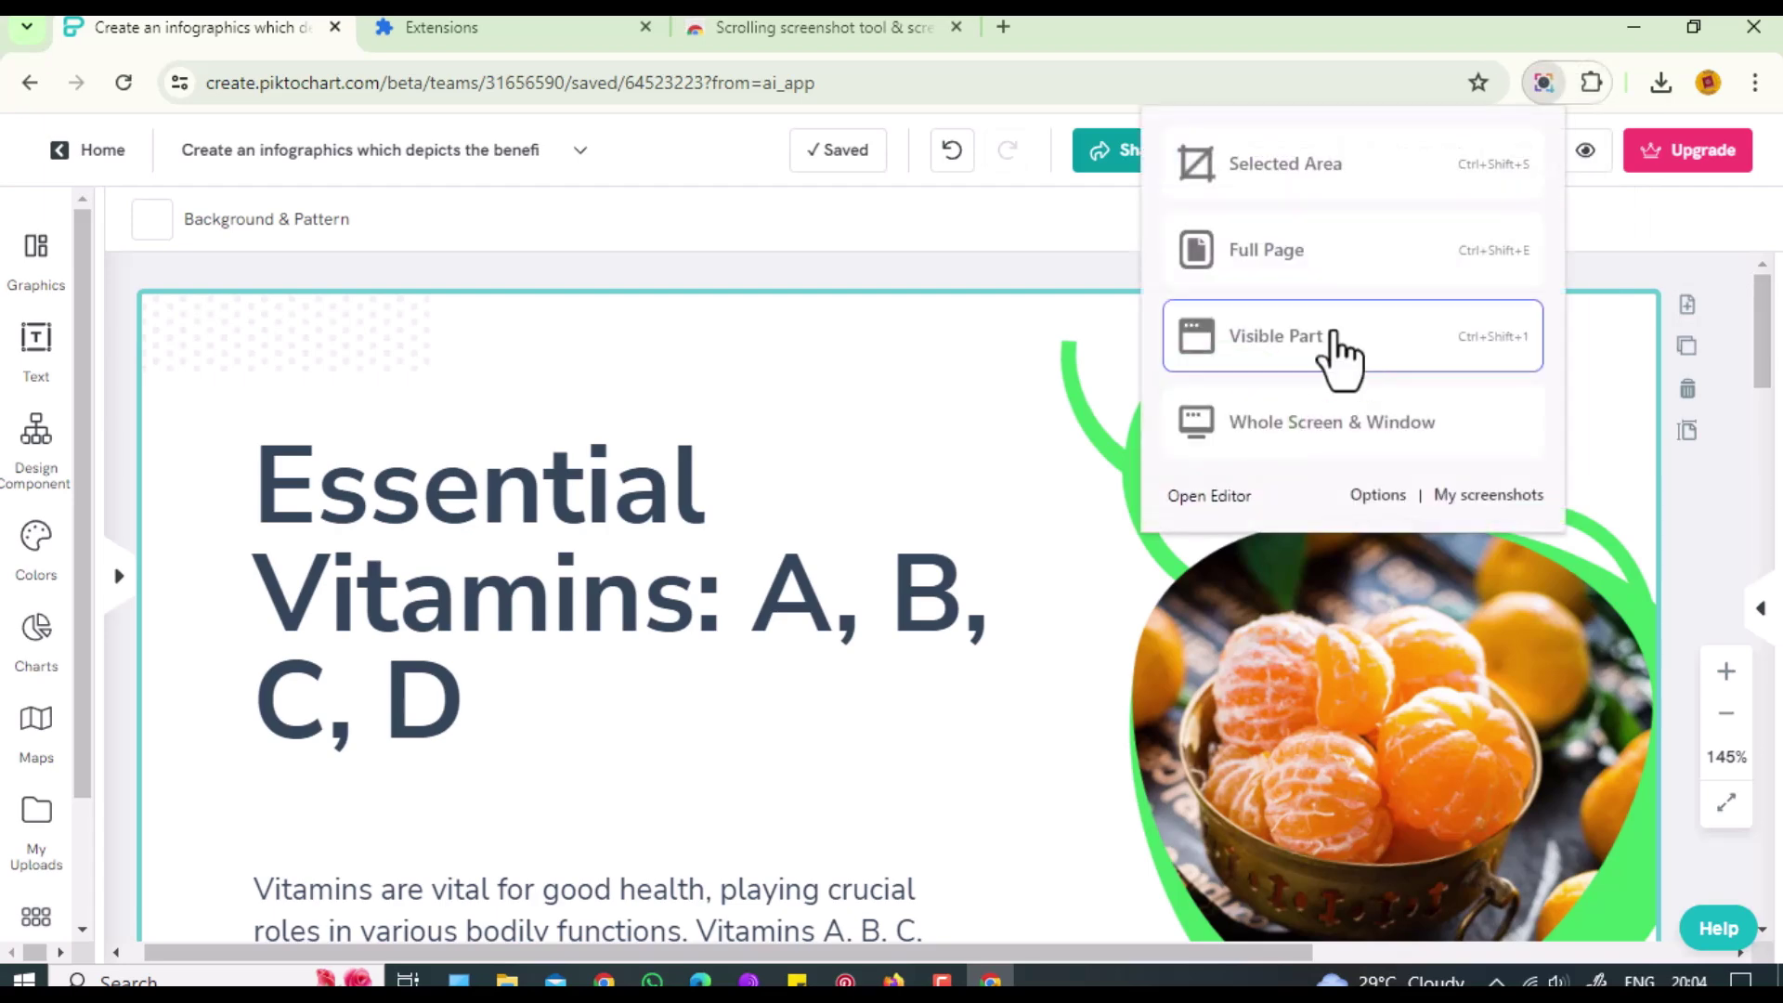
pyautogui.click(1298, 265)
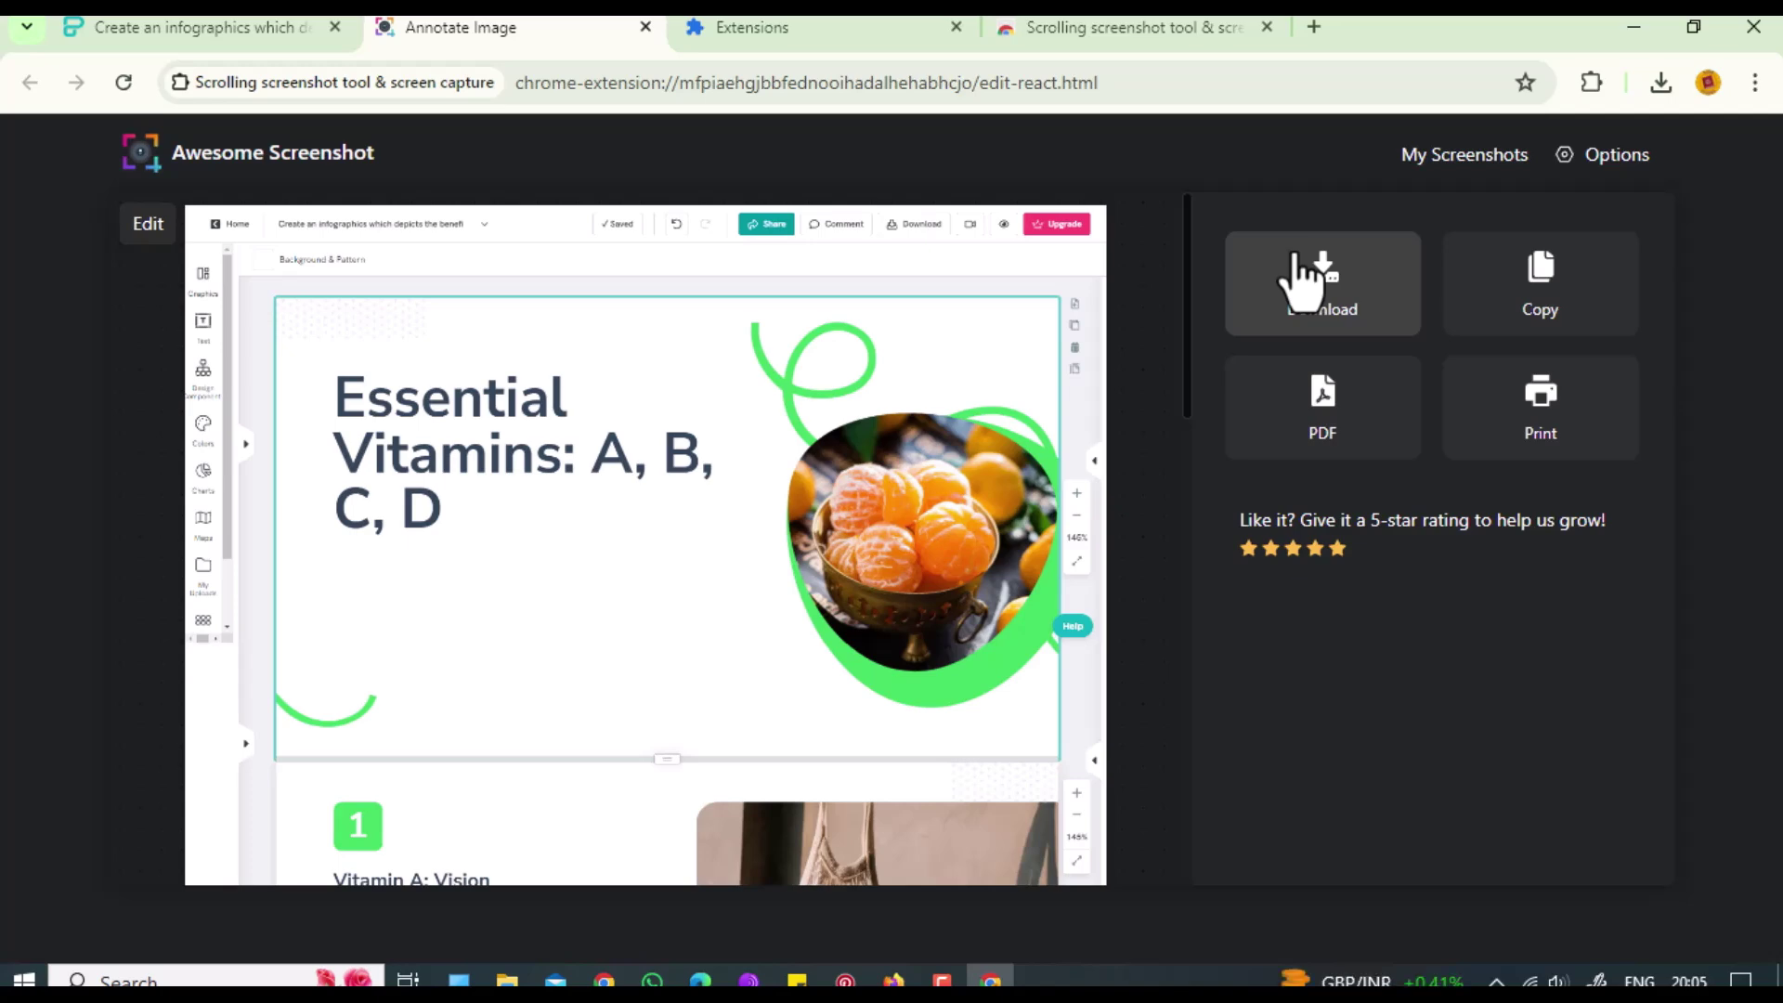
# Download the full-page capture as a 1366 x 3096 PNG and open it in Photos.
pyautogui.moveTo(1193, 299); pyautogui.dragTo(1185, 743)
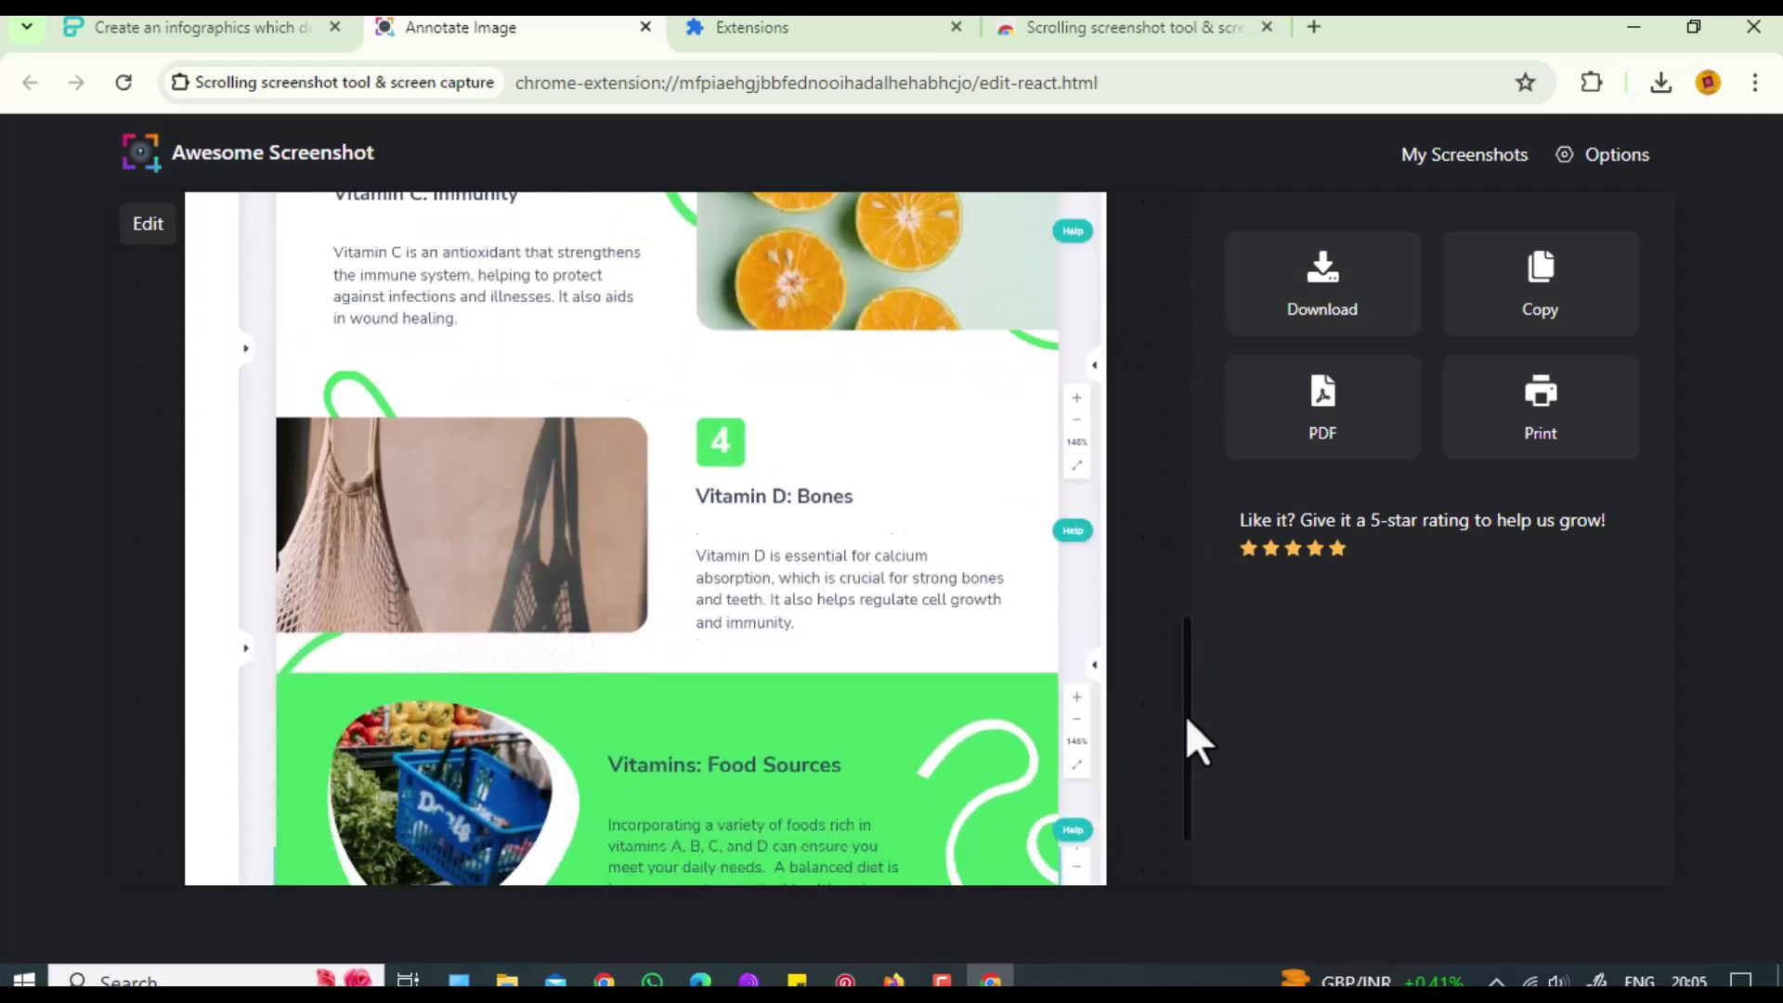
pyautogui.click(1329, 286)
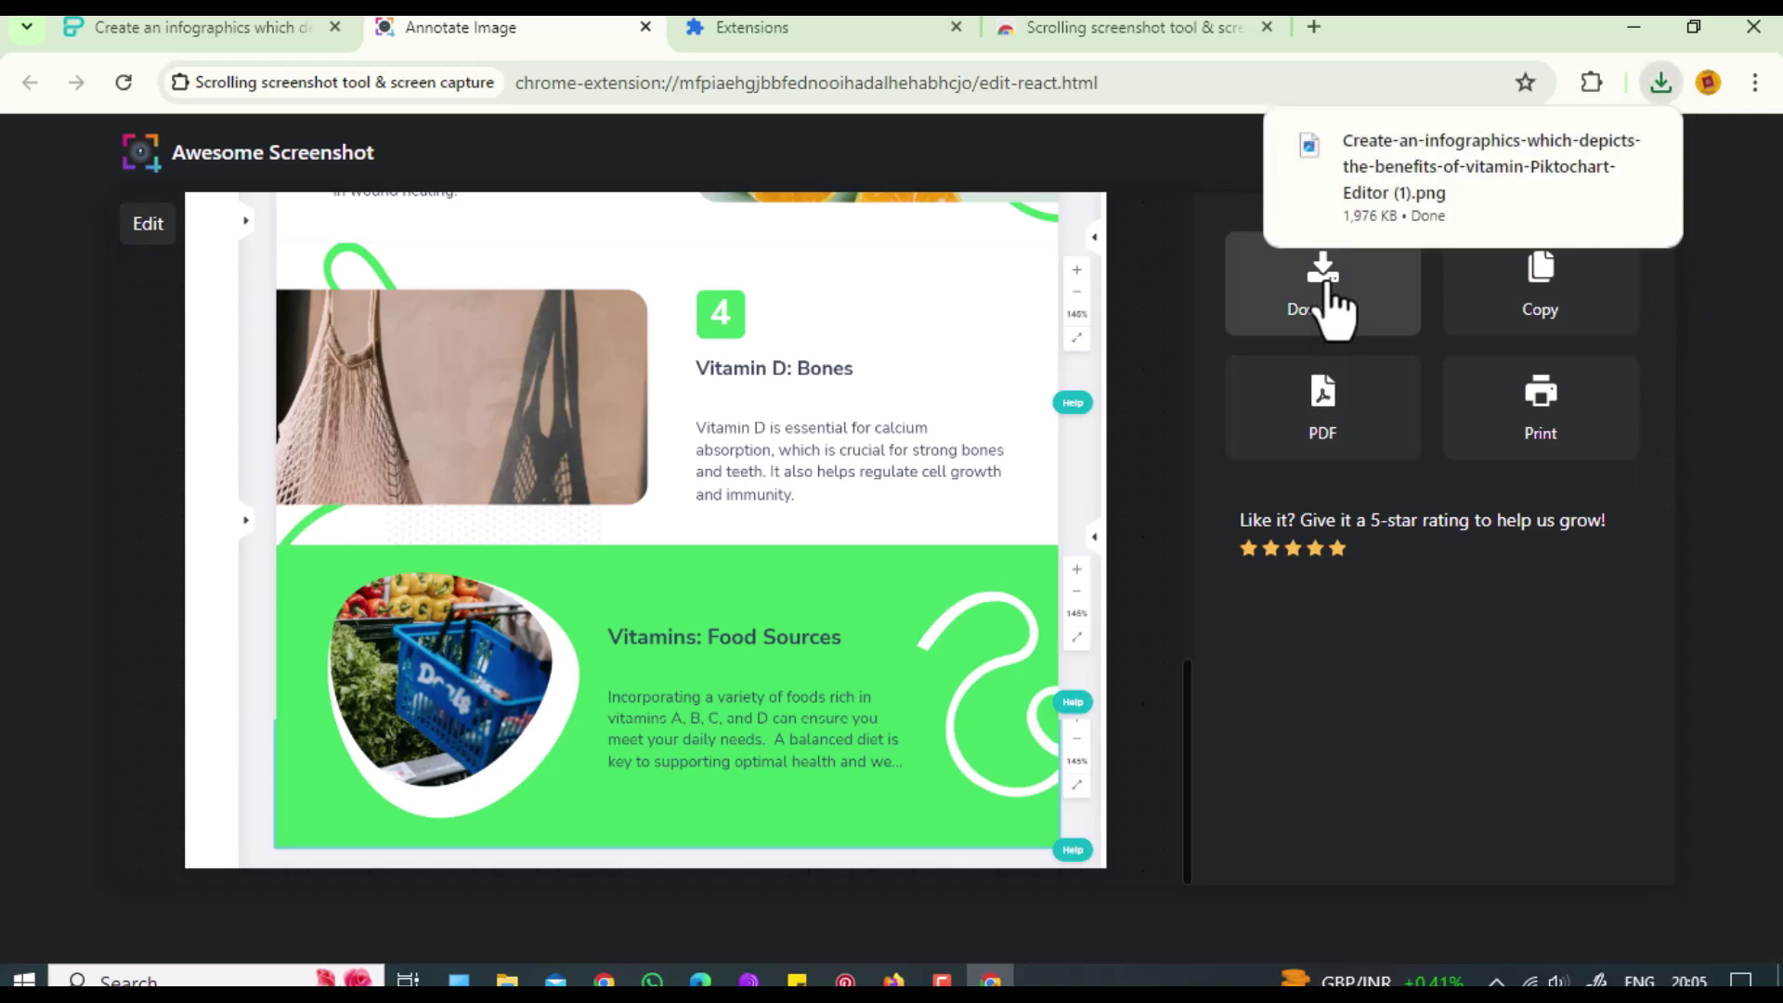
pyautogui.moveTo(1462, 176)
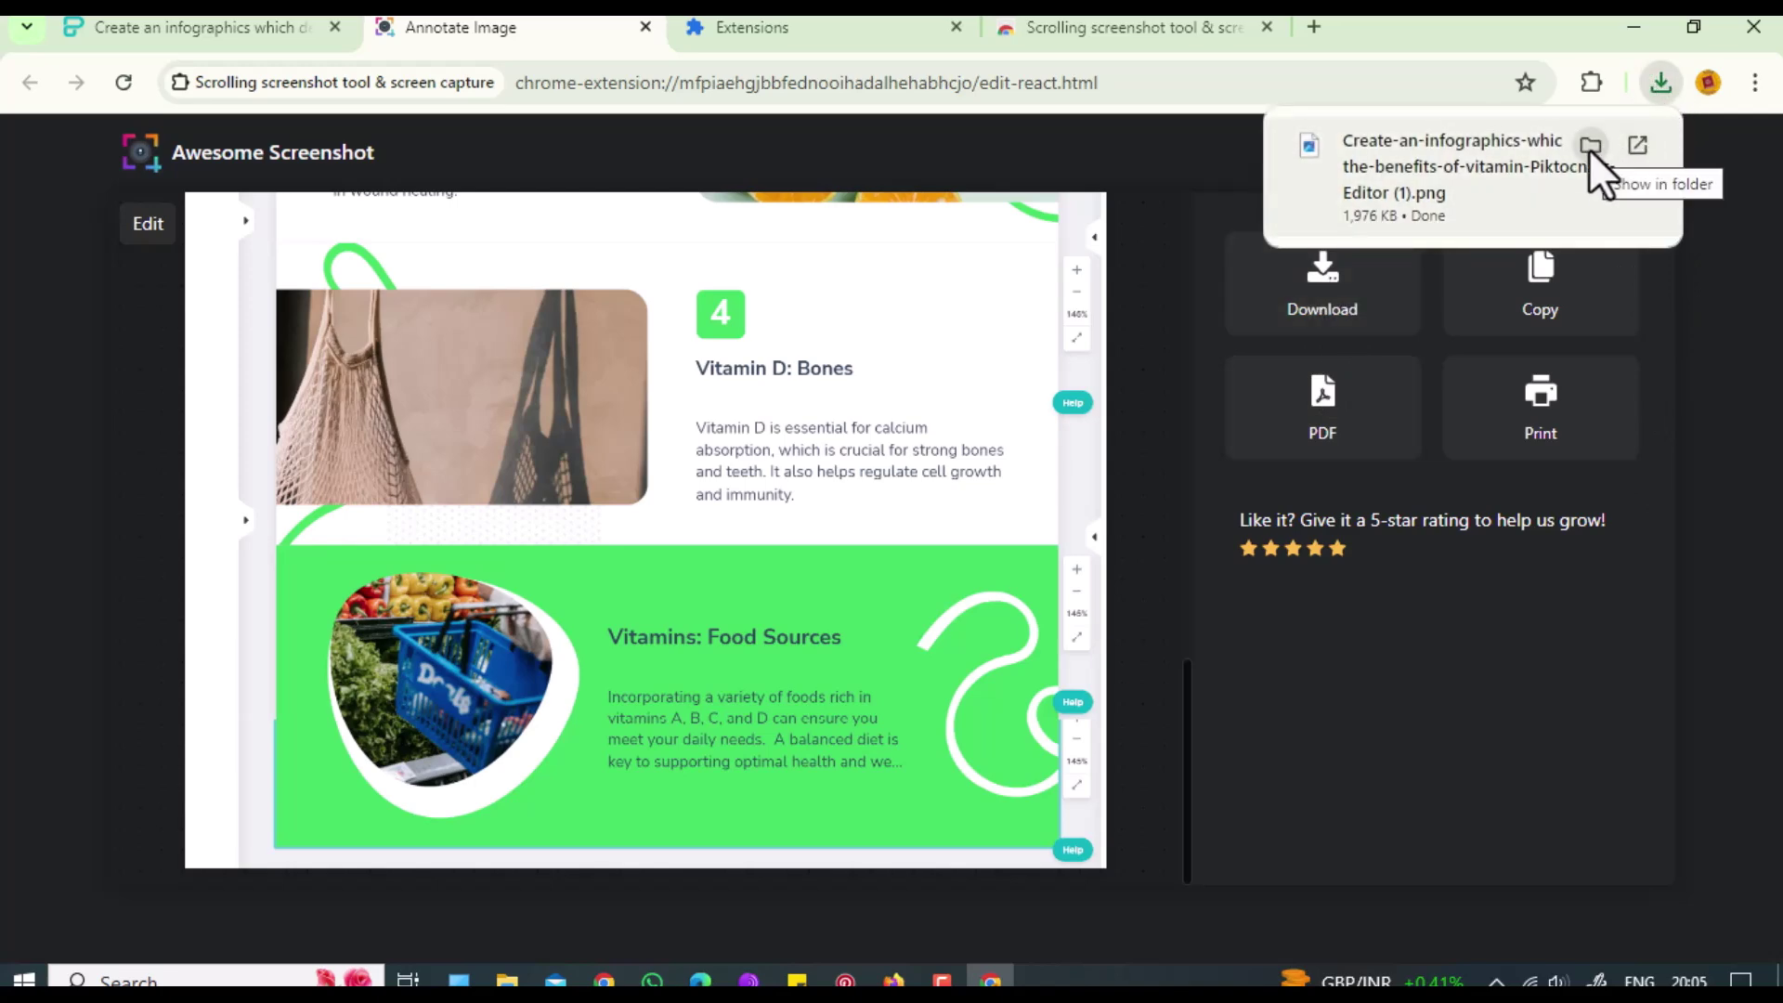
pyautogui.click(1470, 176)
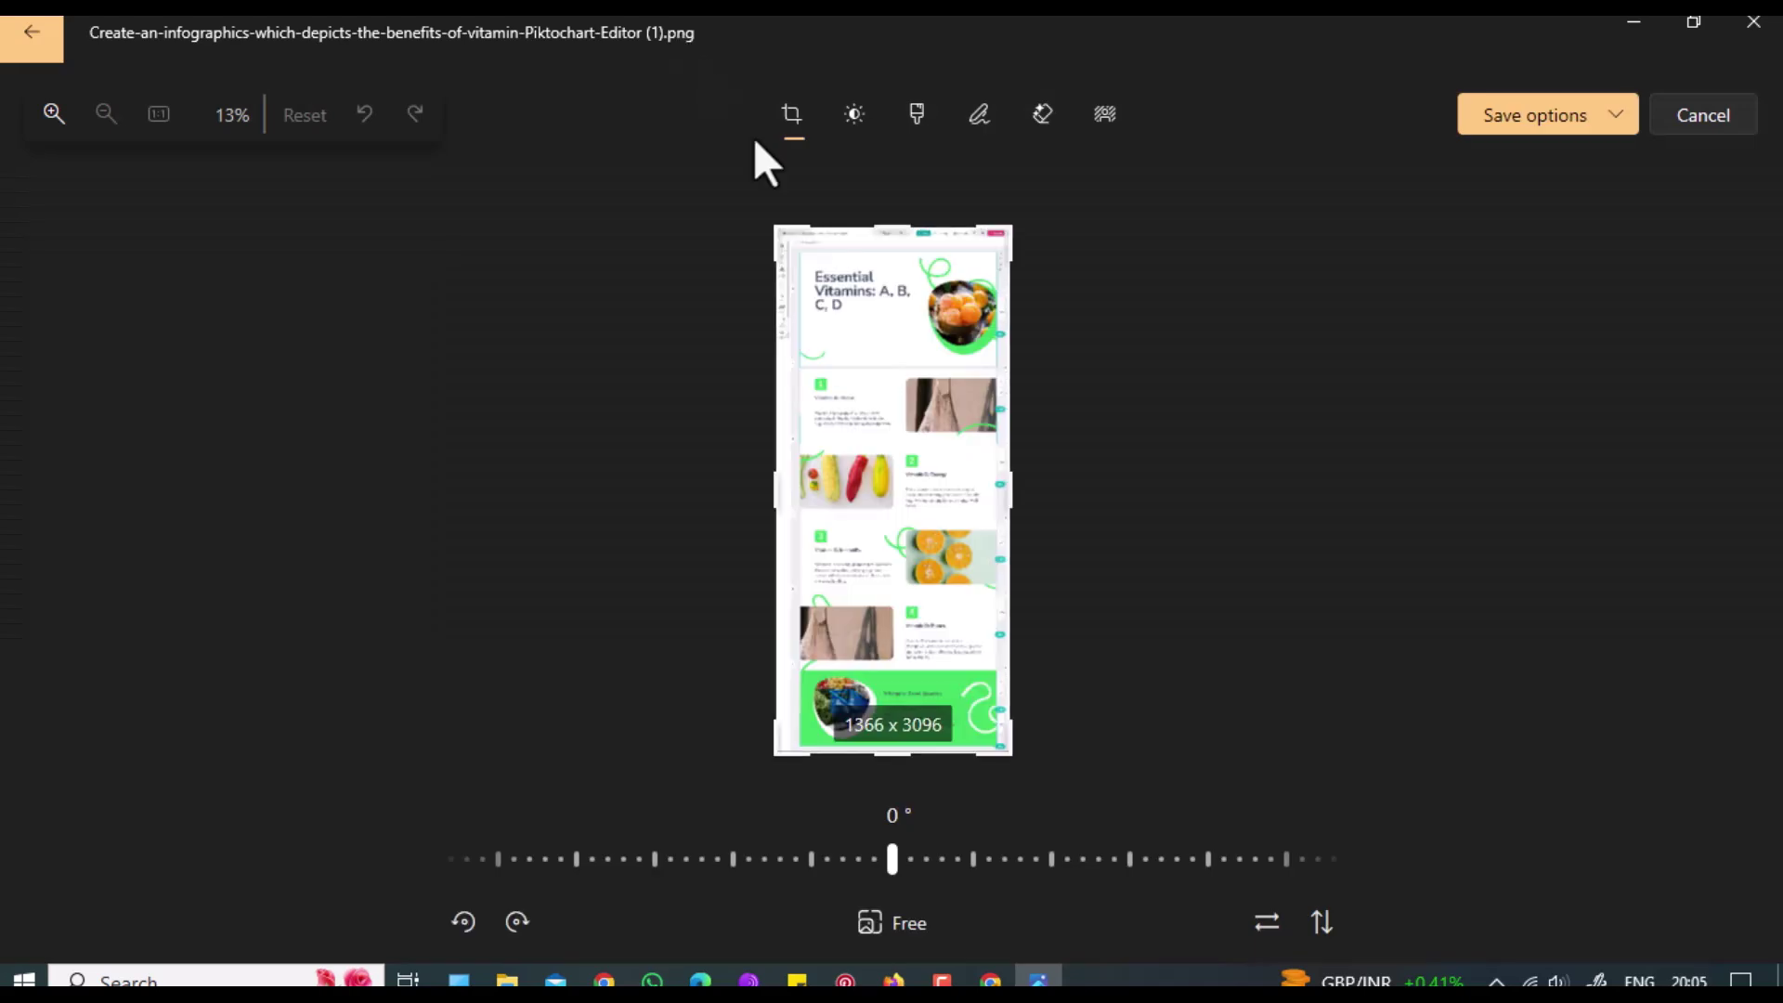
# Trim the left, right, top and bottom edges to 1181 x 2928 and save the image.
pyautogui.moveTo(780, 755); pyautogui.dragTo(800, 753)
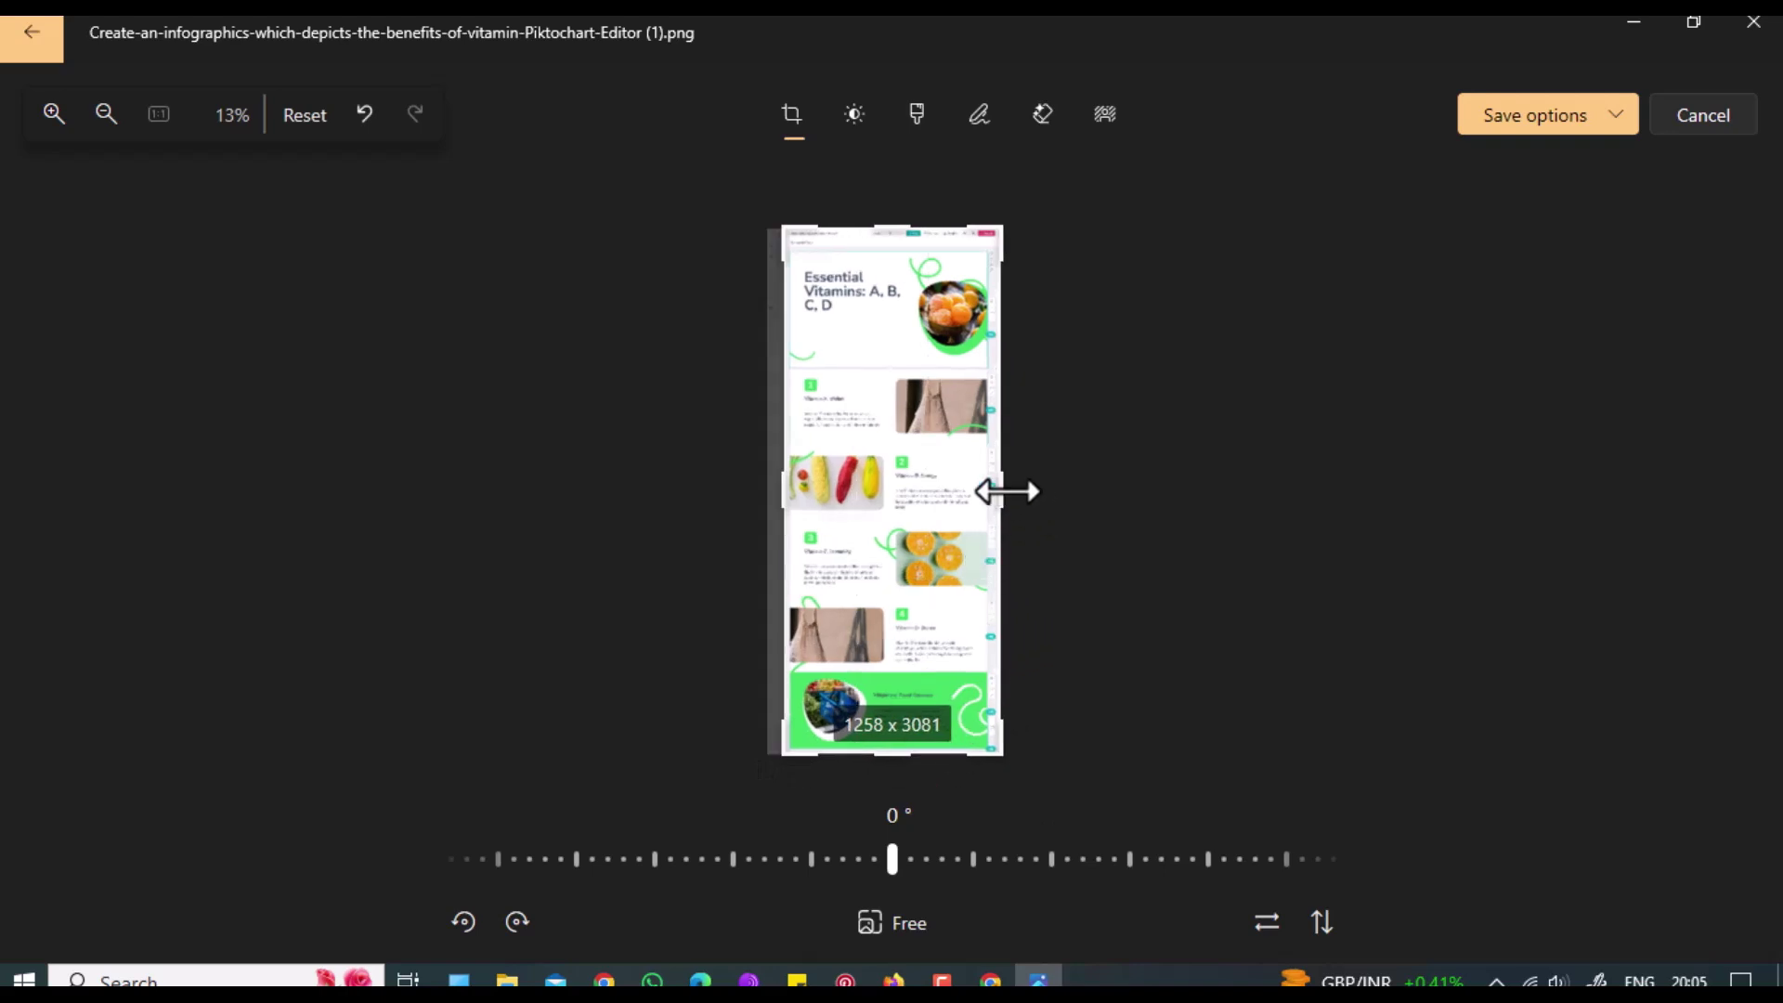
pyautogui.moveTo(1004, 492); pyautogui.dragTo(989, 497)
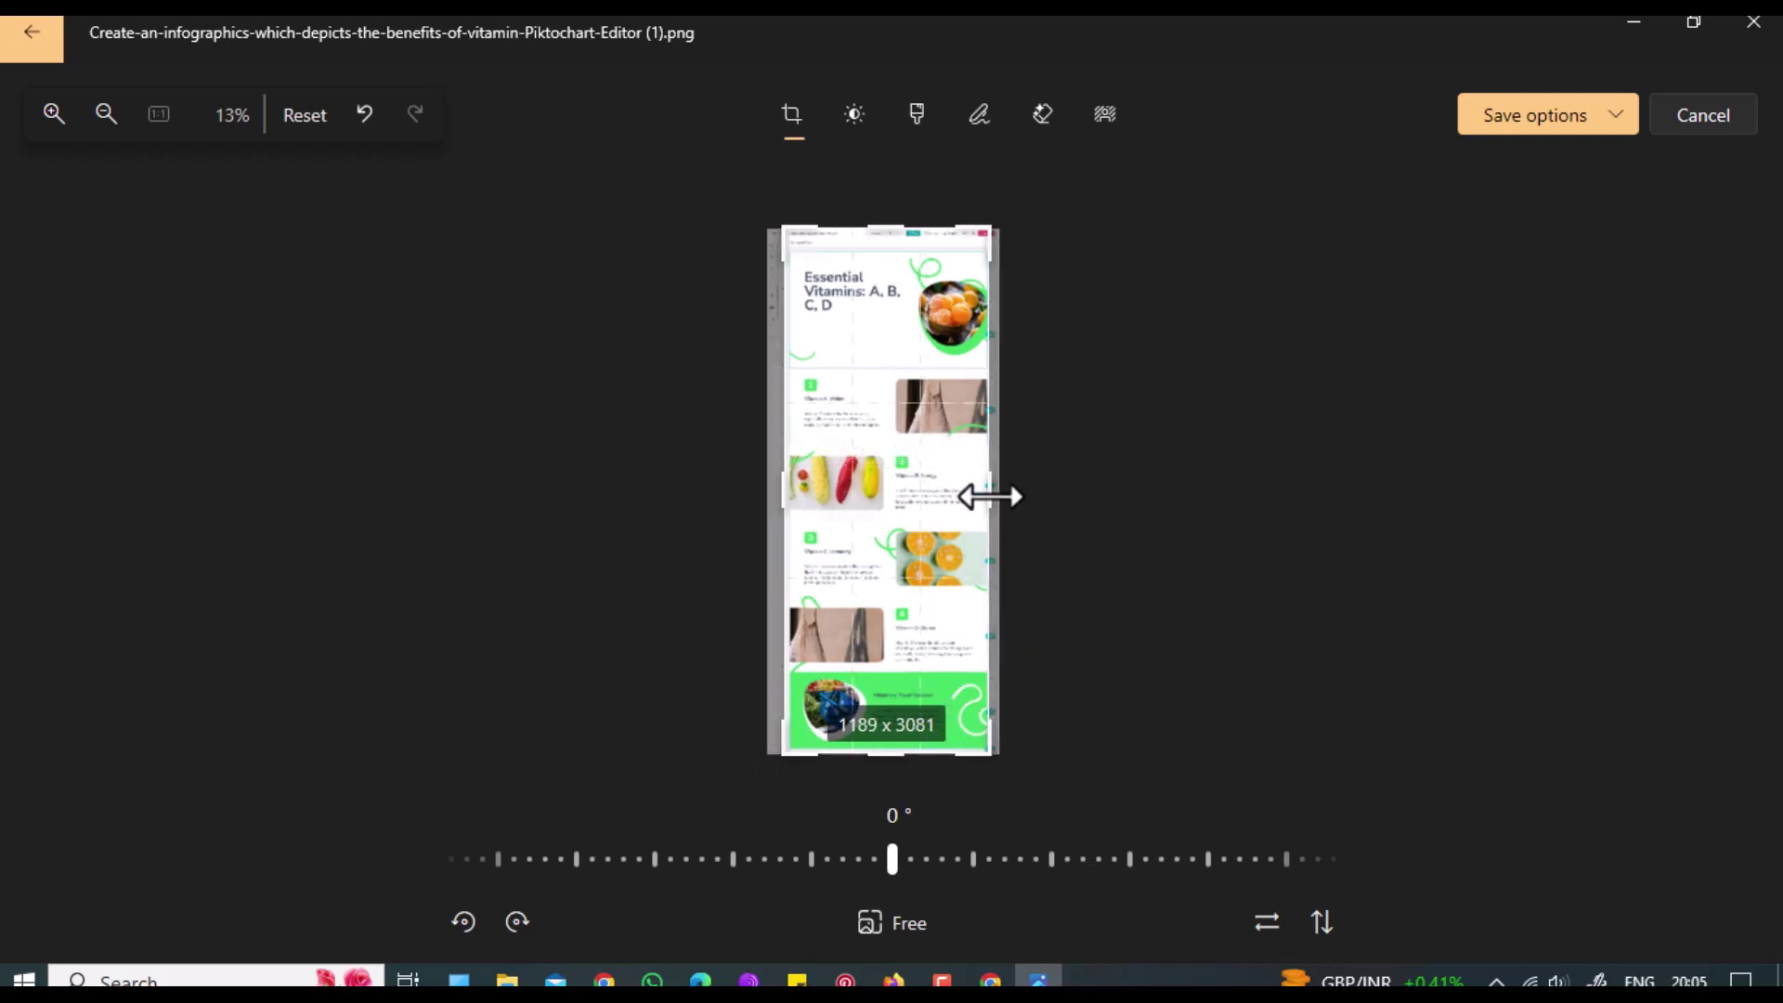
pyautogui.moveTo(989, 497); pyautogui.dragTo(982, 496)
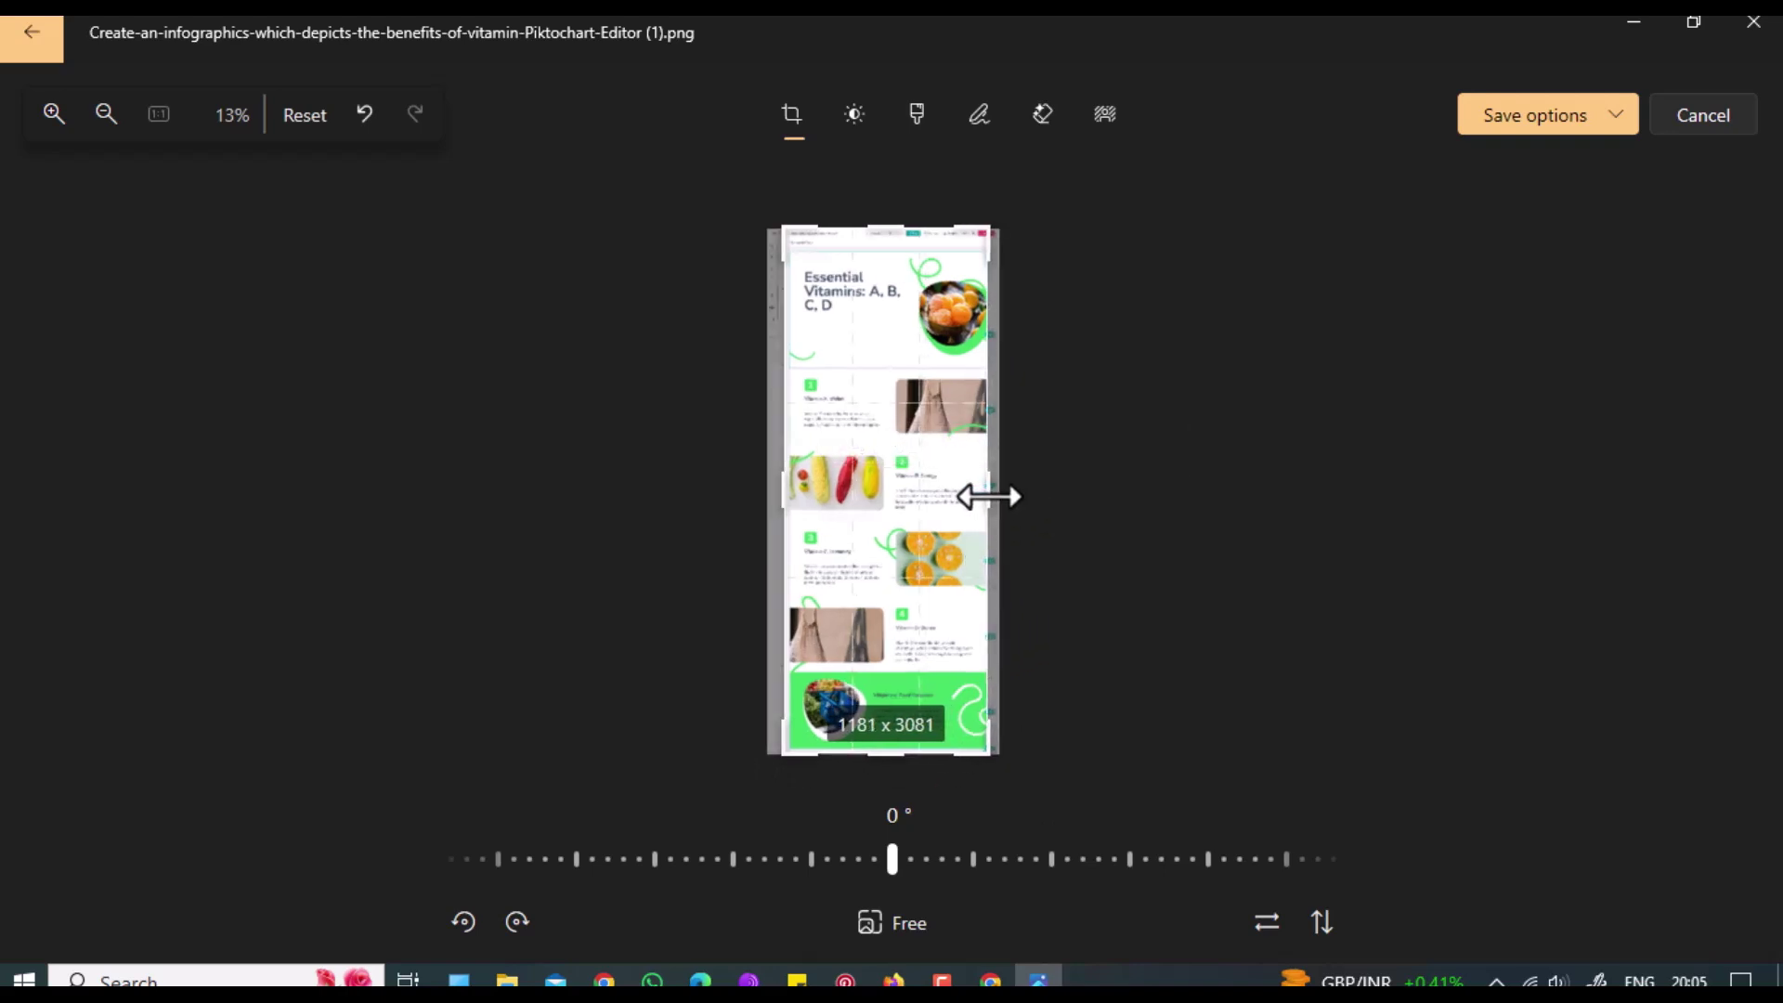
pyautogui.moveTo(891, 227); pyautogui.dragTo(894, 243)
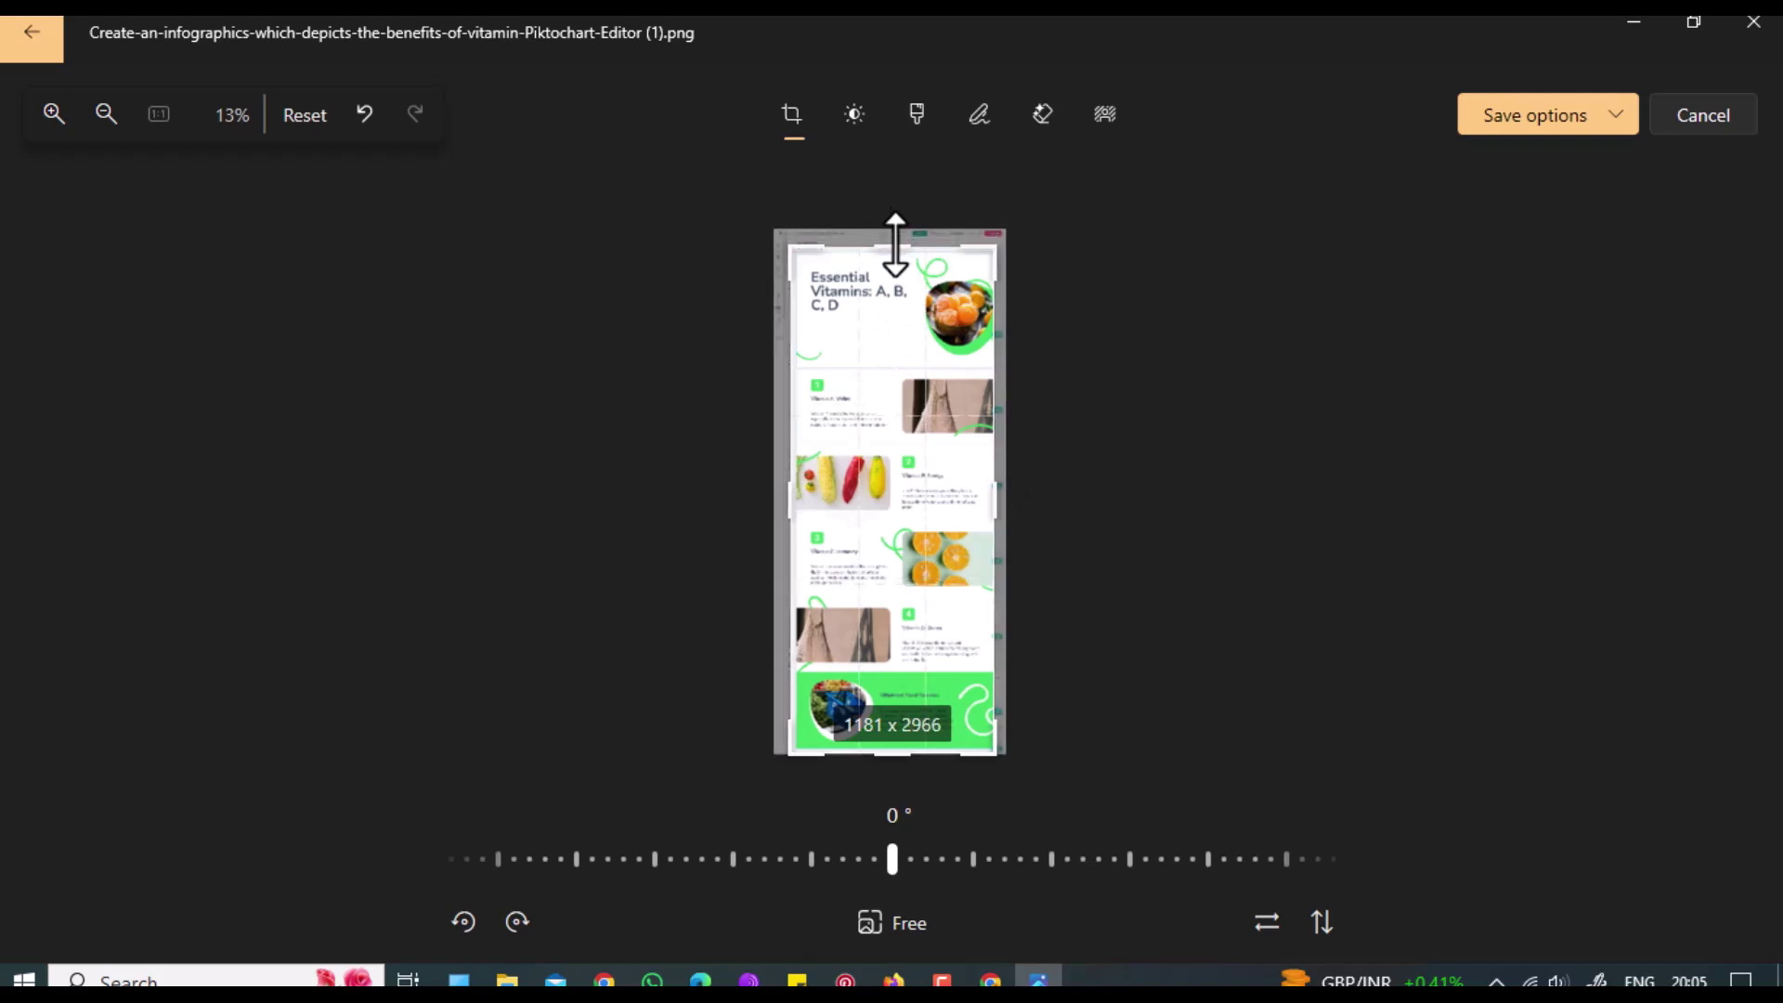
pyautogui.moveTo(893, 757); pyautogui.dragTo(892, 754)
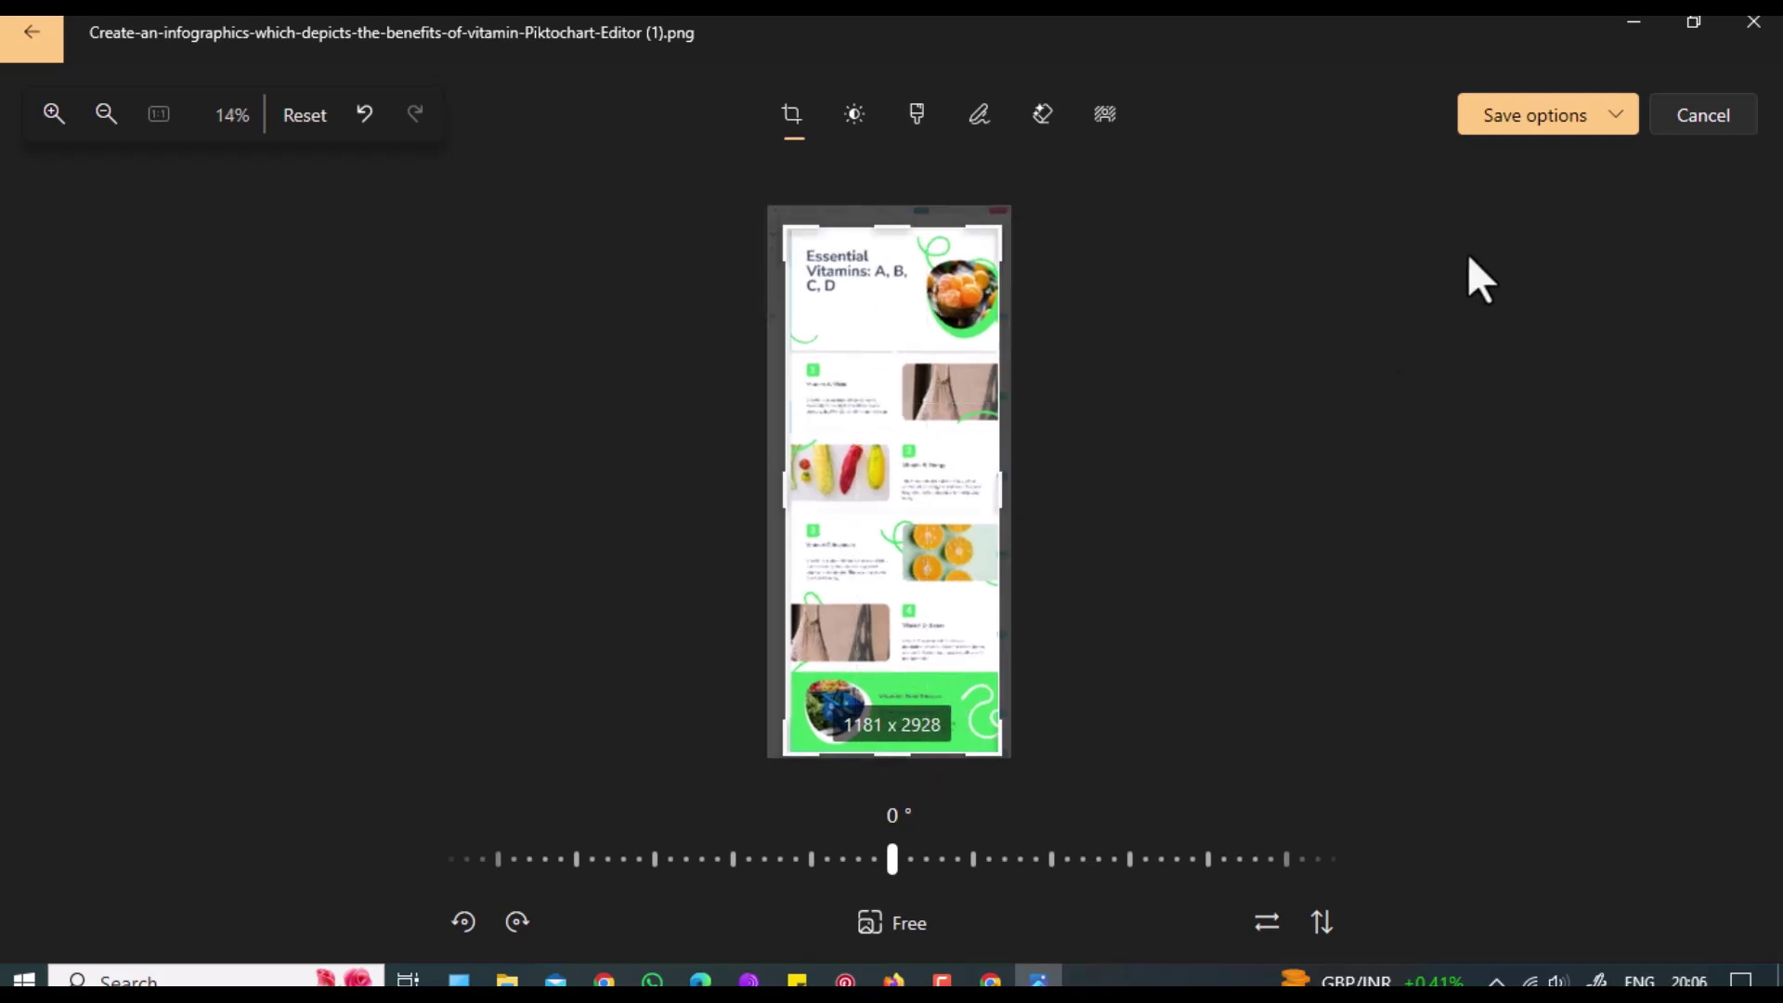
pyautogui.click(1612, 123)
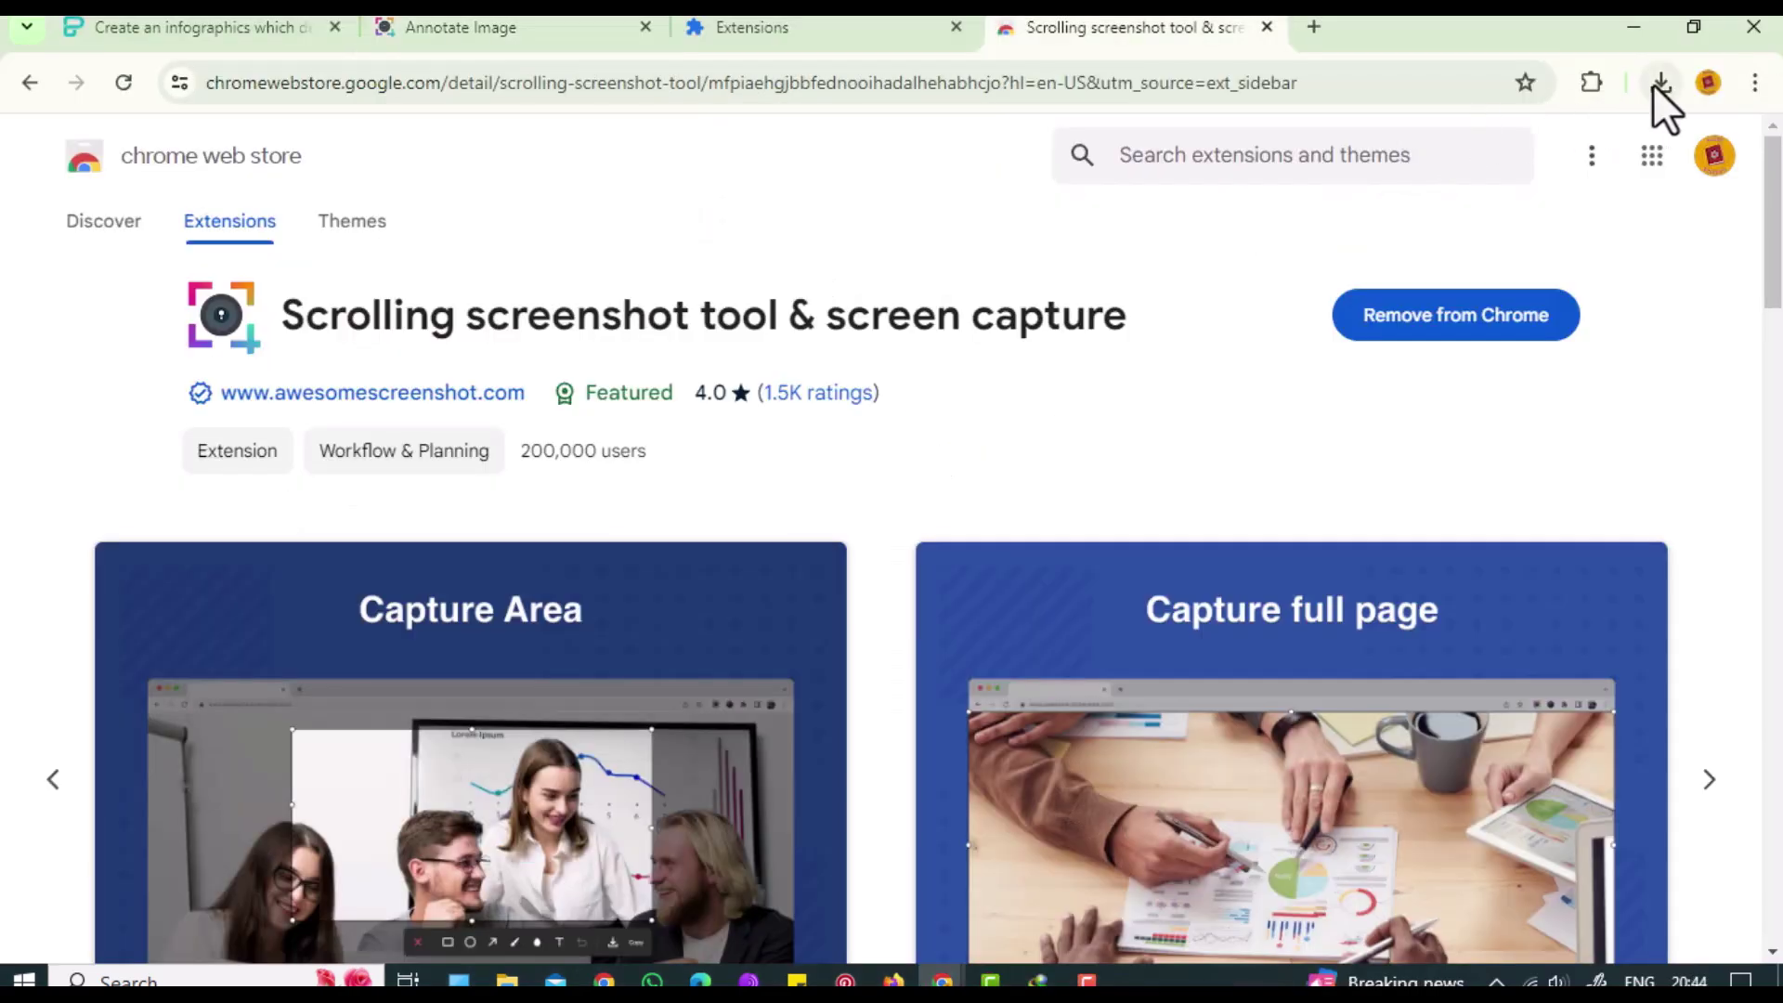
# Show the cropped infographic PNG in its folder from Chrome's recent downloads.
pyautogui.click(1658, 83)
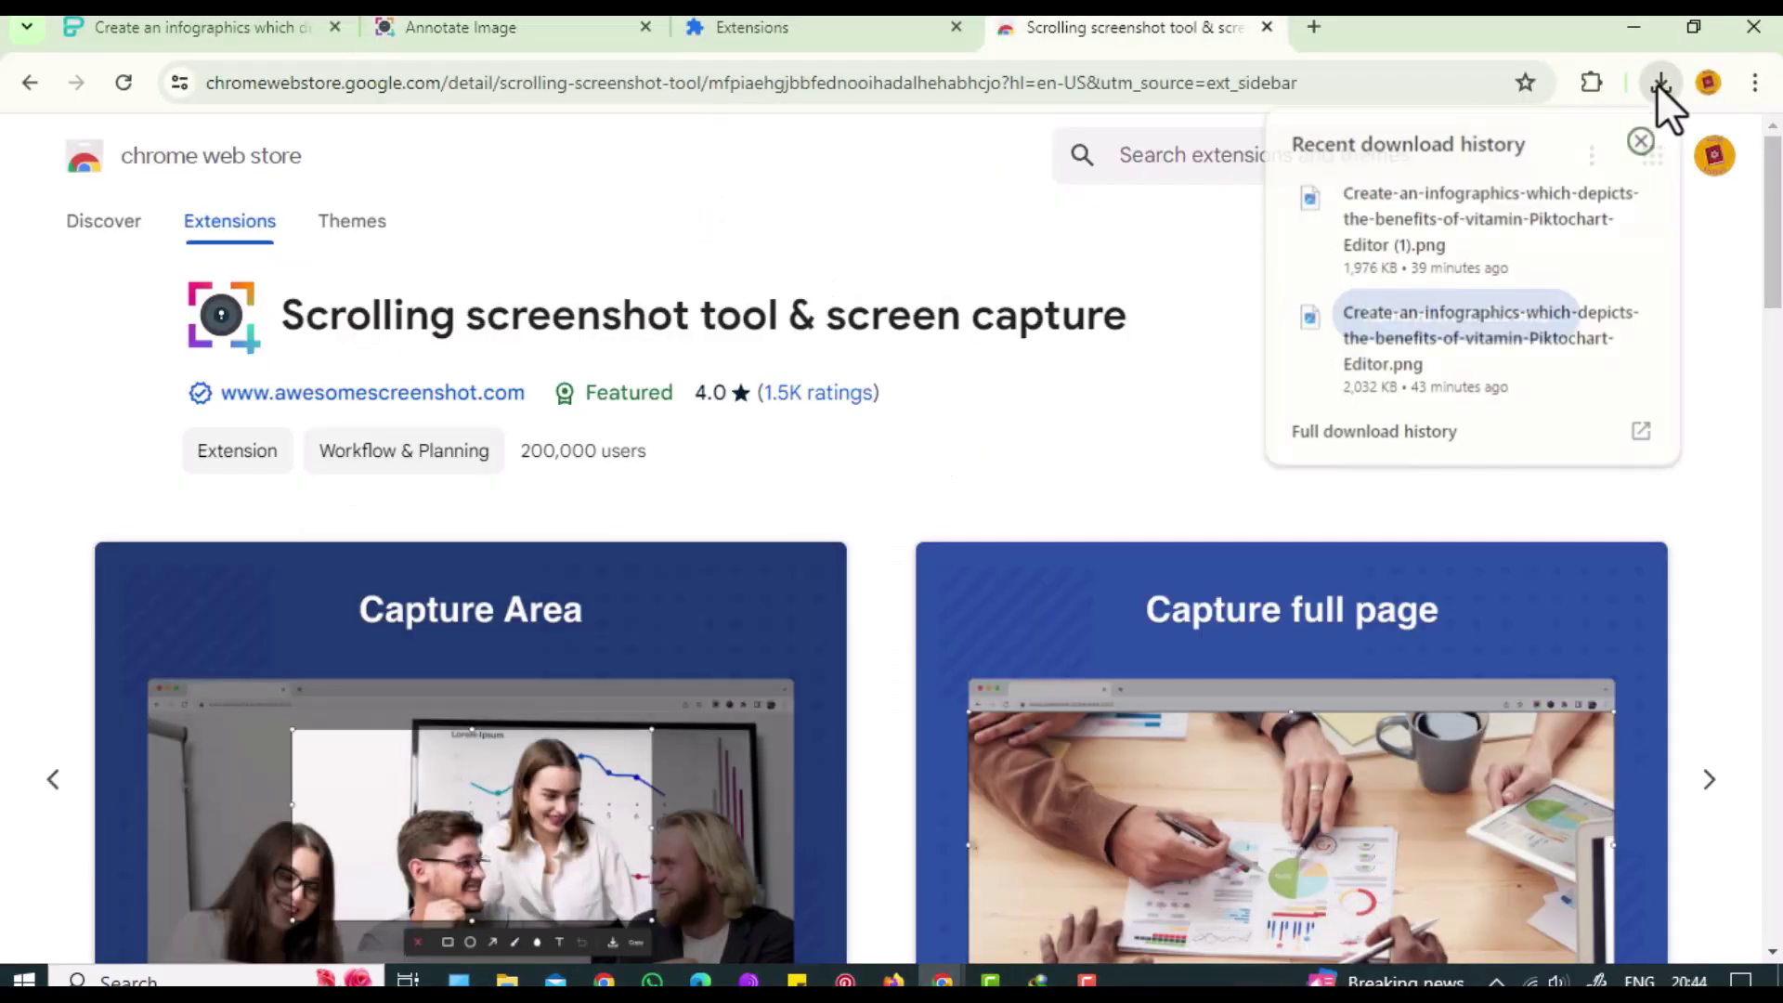
pyautogui.moveTo(1462, 223)
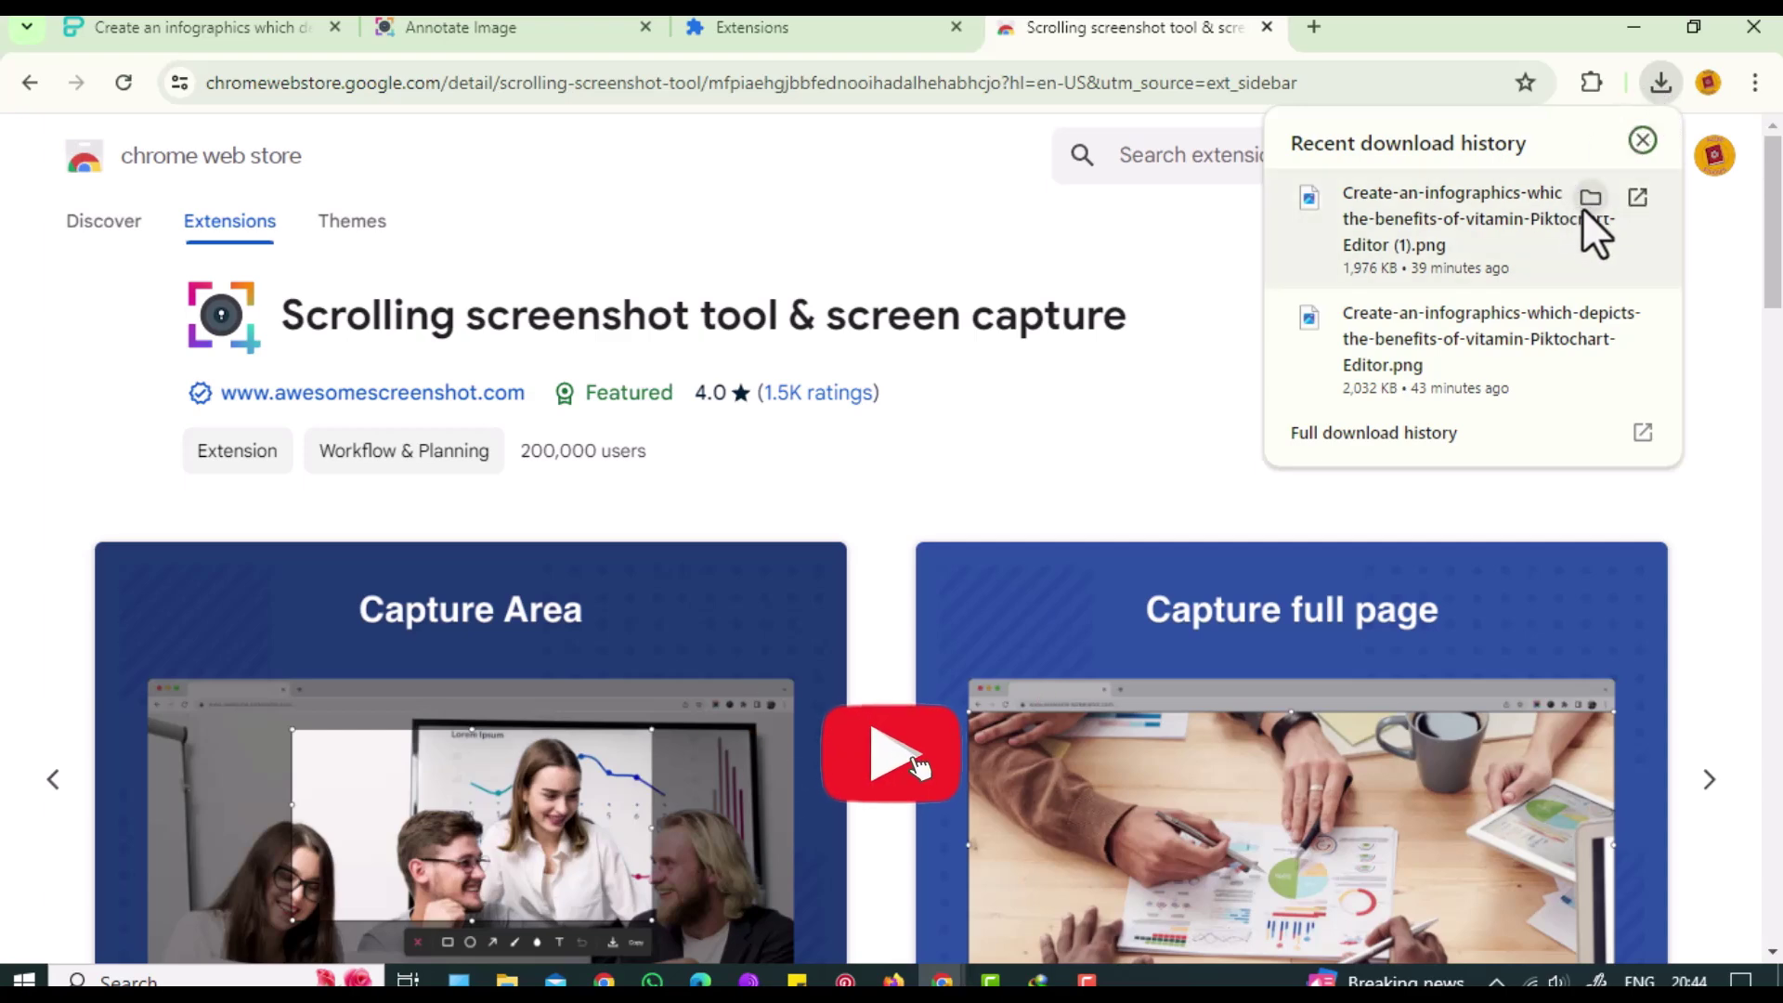
pyautogui.click(1588, 198)
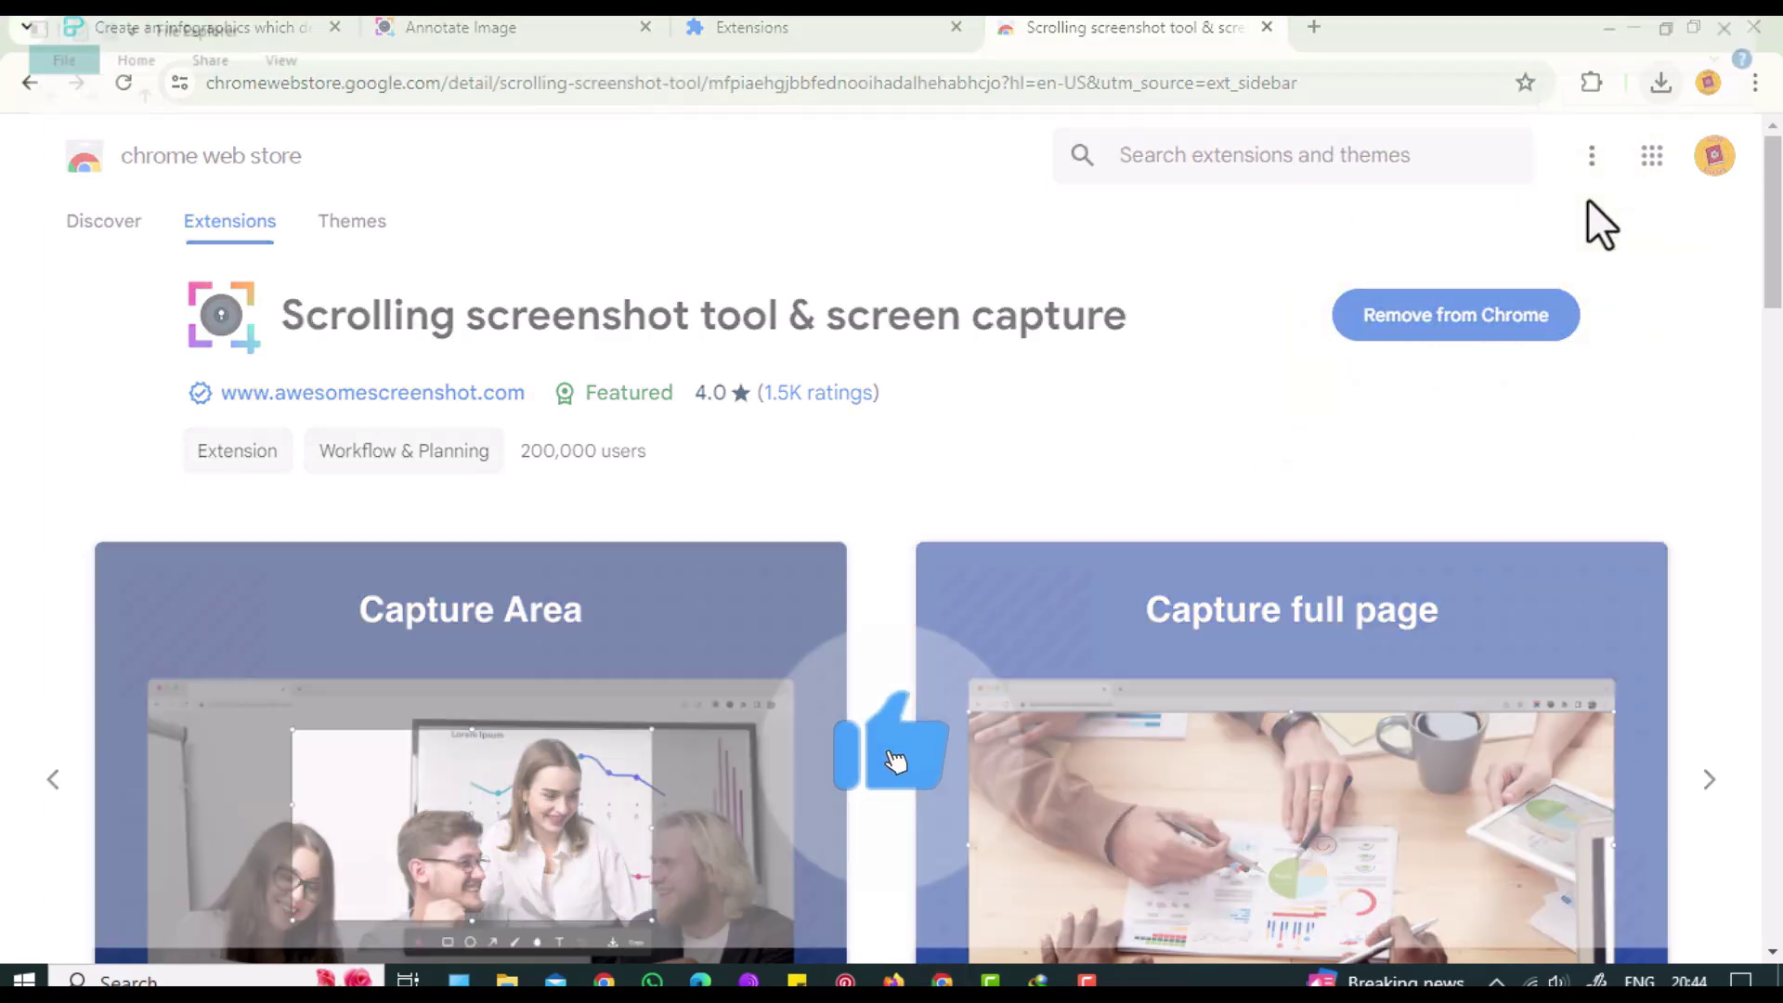